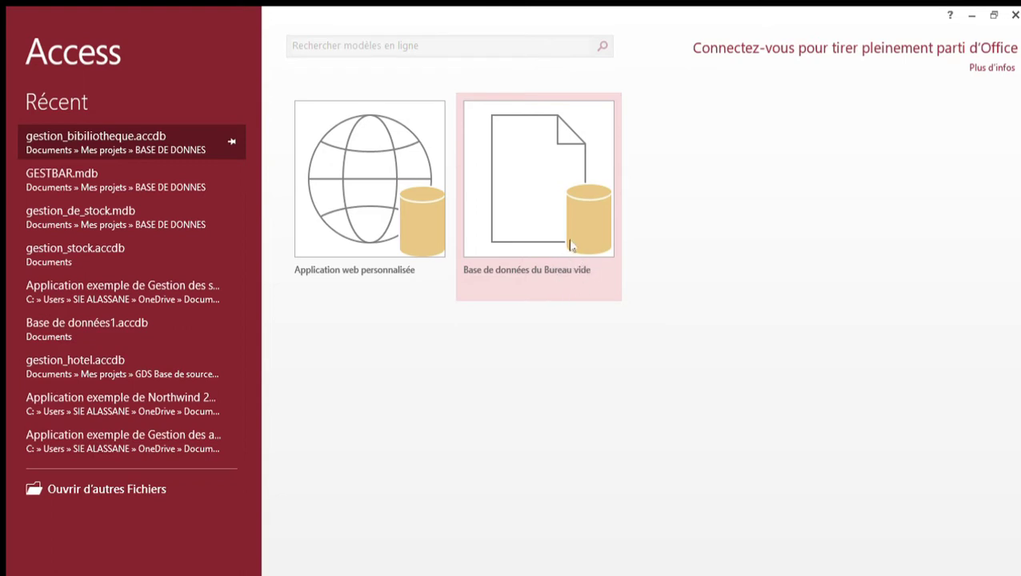
Create a blank desktop database named bd_geststock.accdb in the Mes projets\BASE DE DONNES folder.
left_click(569, 244)
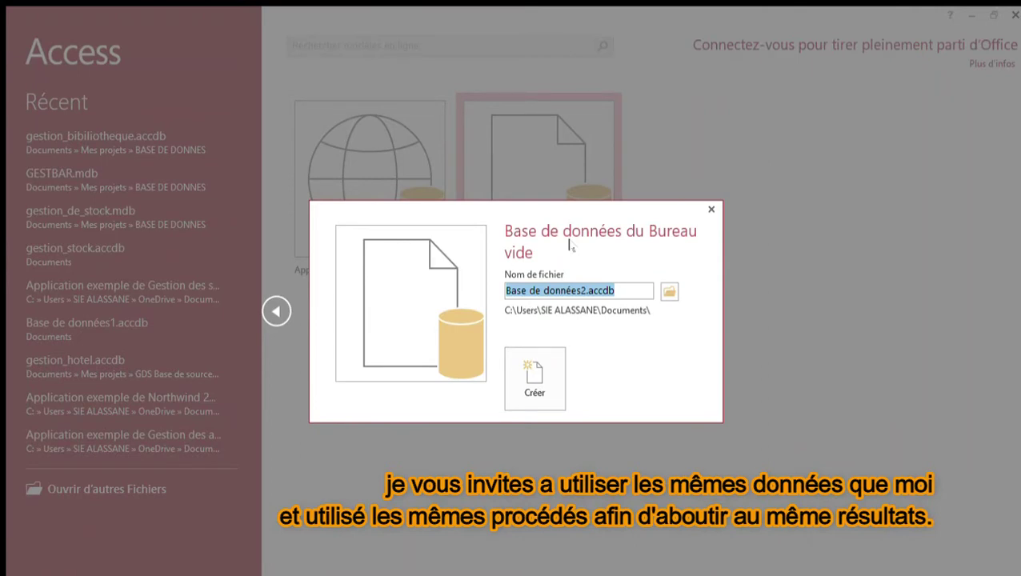
left_click(669, 293)
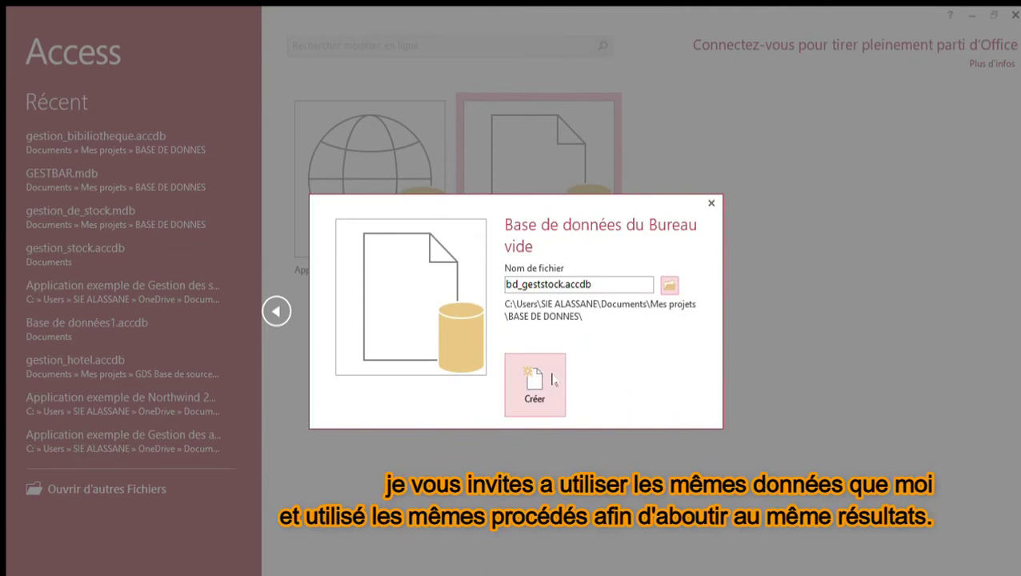
left_click(551, 382)
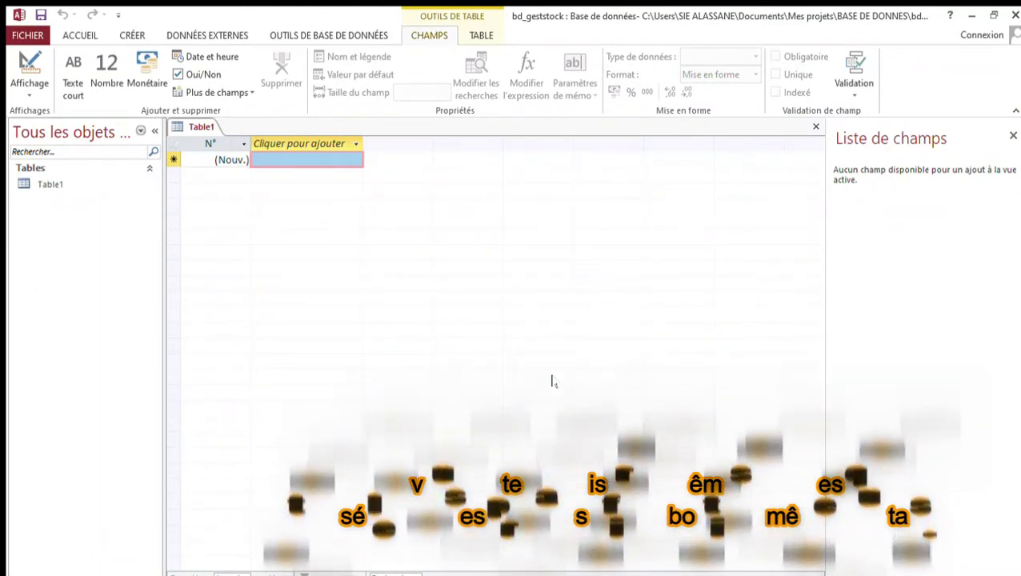
Start a new table in design view and add an Idproduit field with the NuméroAuto data type.
left_click(132, 37)
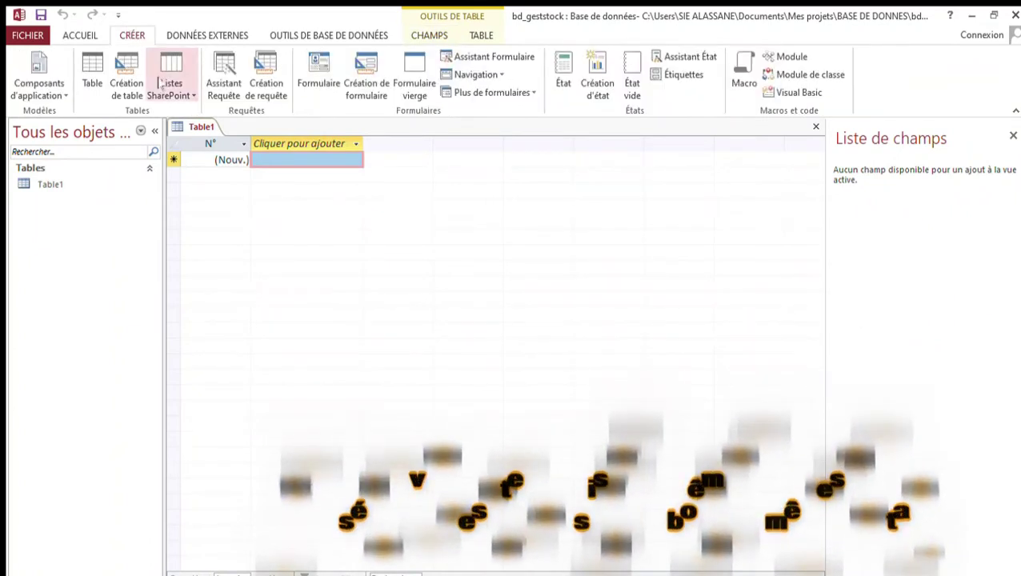
left_click(125, 81)
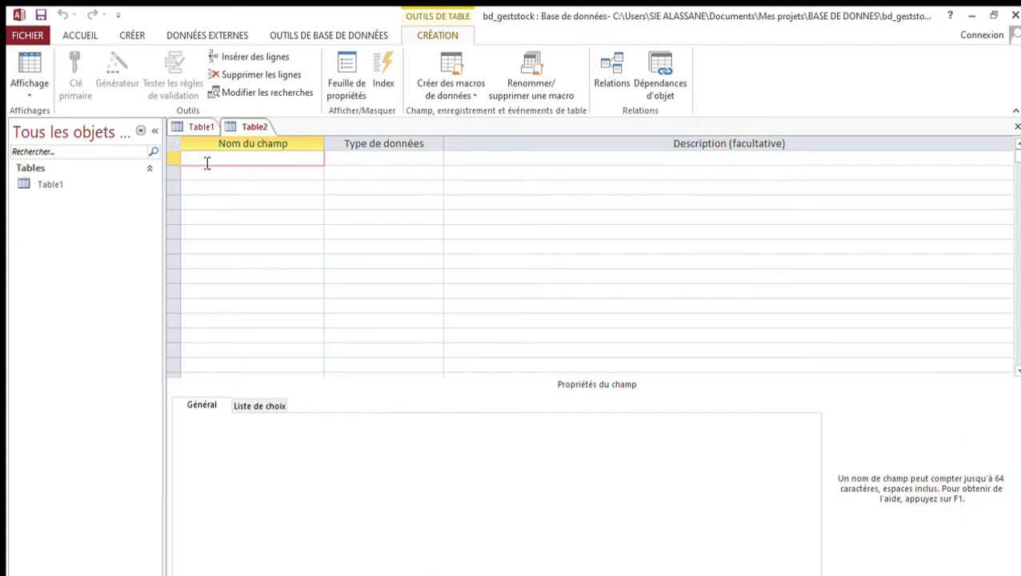
type("Idproduit")
key("Tab")
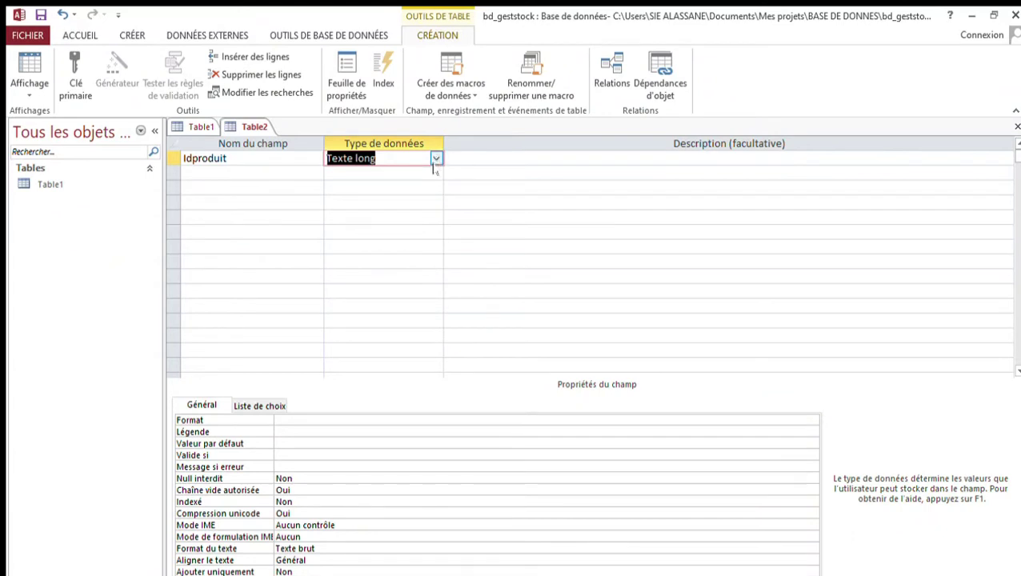
left_click(392, 243)
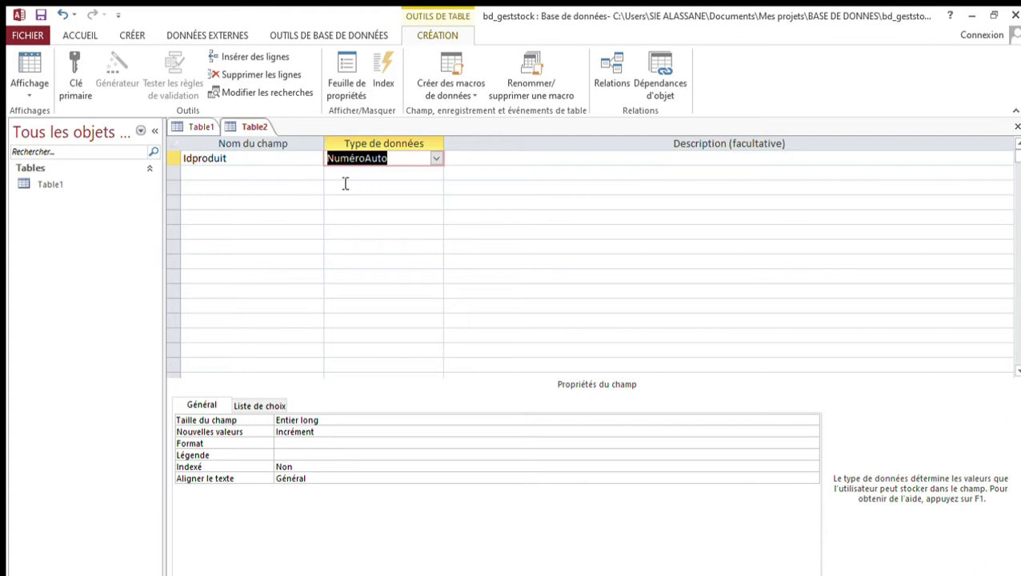
Add a codproduit field of type Texte court with a field size of 20.
left_click(286, 175)
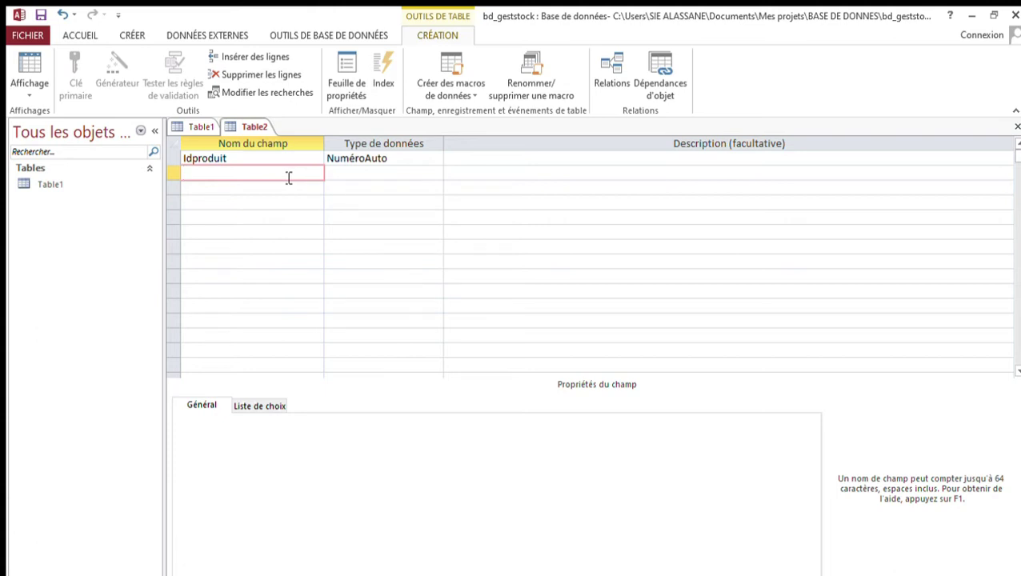
type("codproduit")
left_click(356, 178)
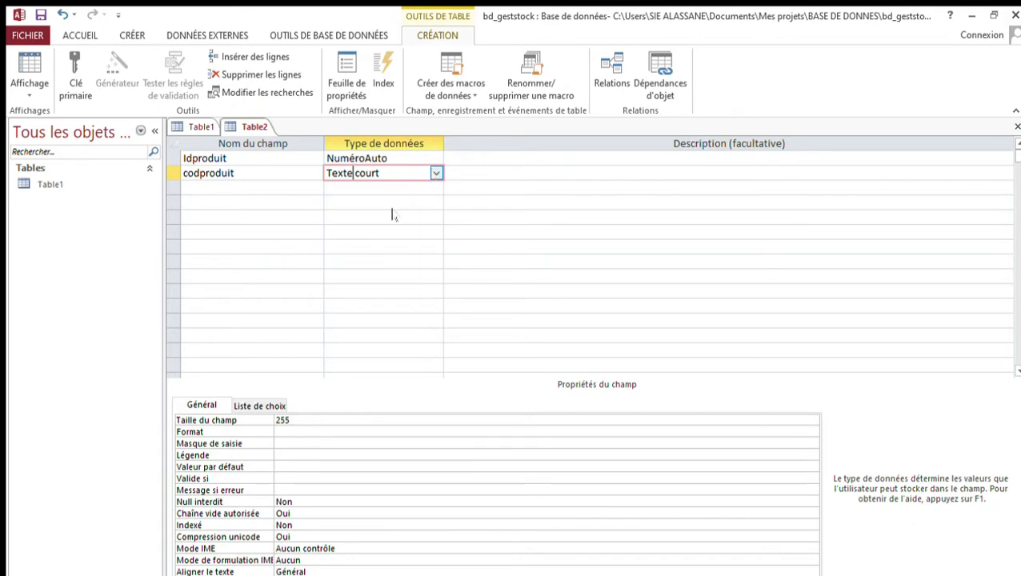
key("F2")
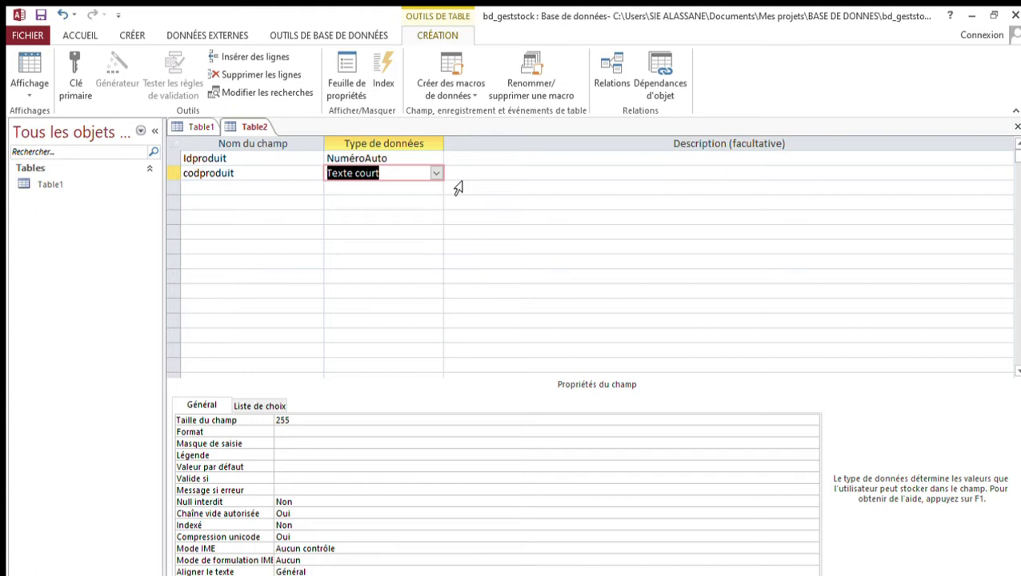
left_click(350, 421)
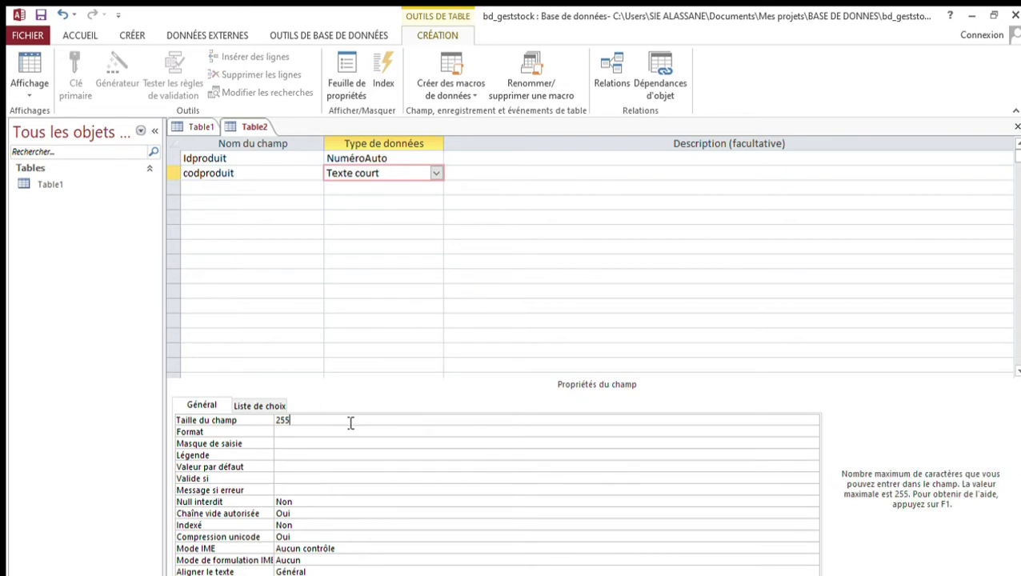
key("BackSpace")
key("BackSpace")
type("0")
left_click(297, 177)
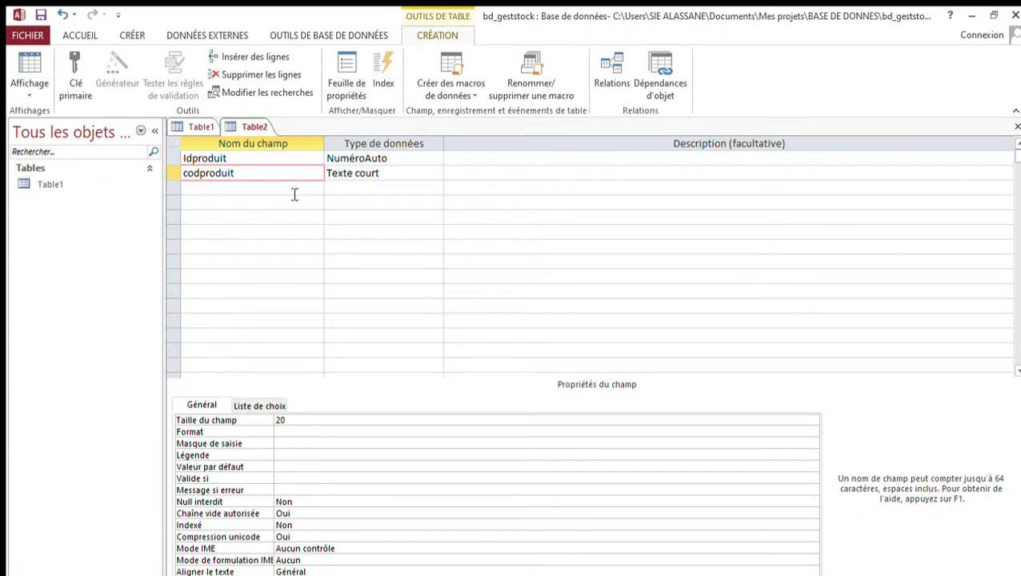
Add a designation field of type Texte court with a field size of 70.
left_click(289, 192)
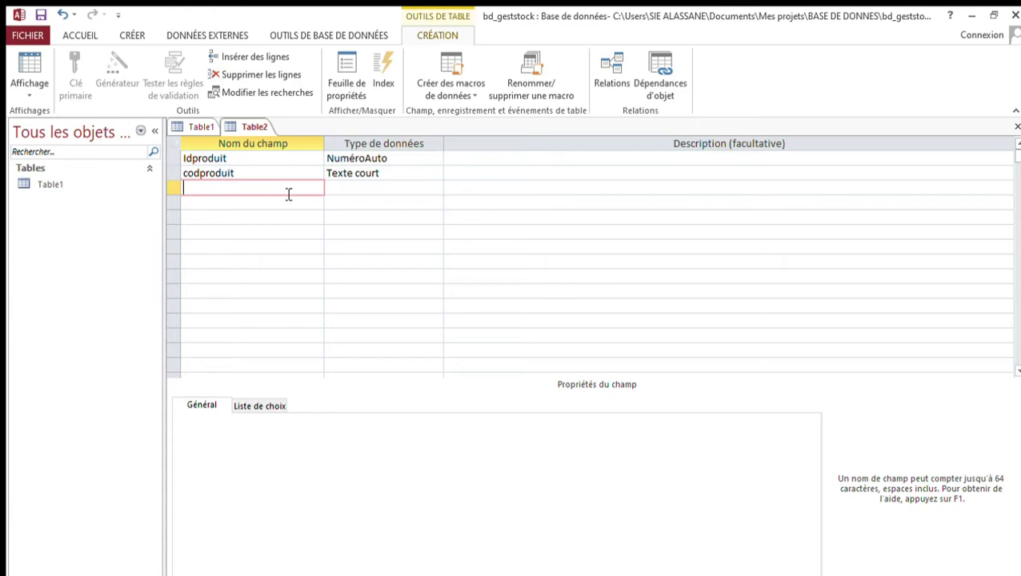
type("designation")
left_click(378, 189)
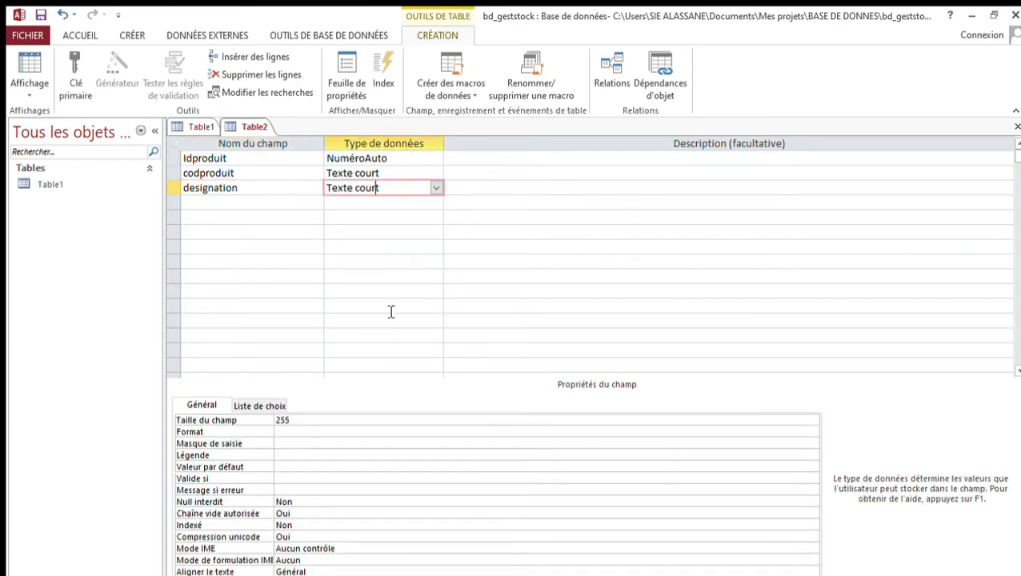
left_click(308, 424)
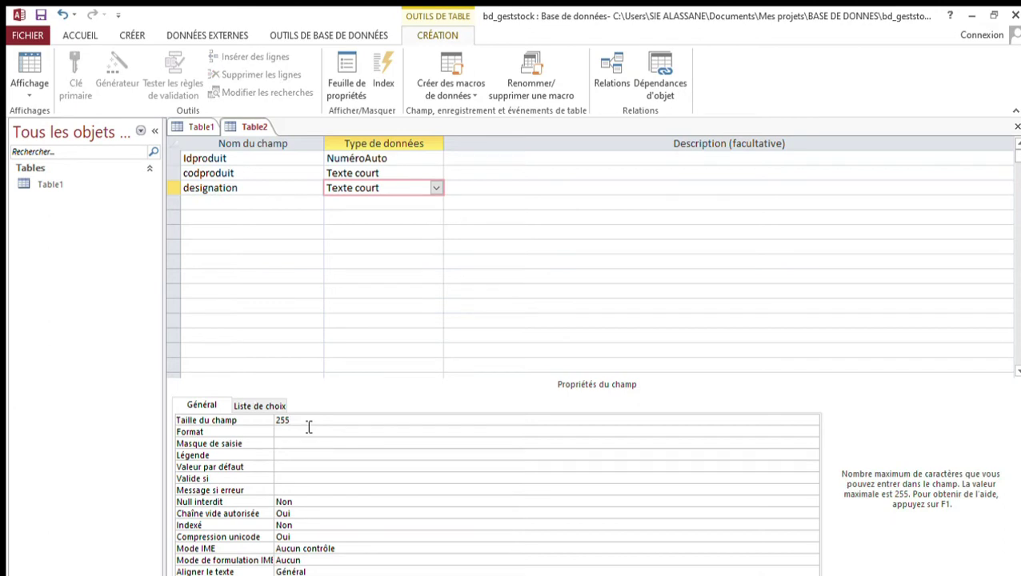
key("BackSpace")
key("BackSpace")
key("BackSpace")
type("70")
Add a qtestock field of type Numérique with the Entier long field size.
left_click(264, 203)
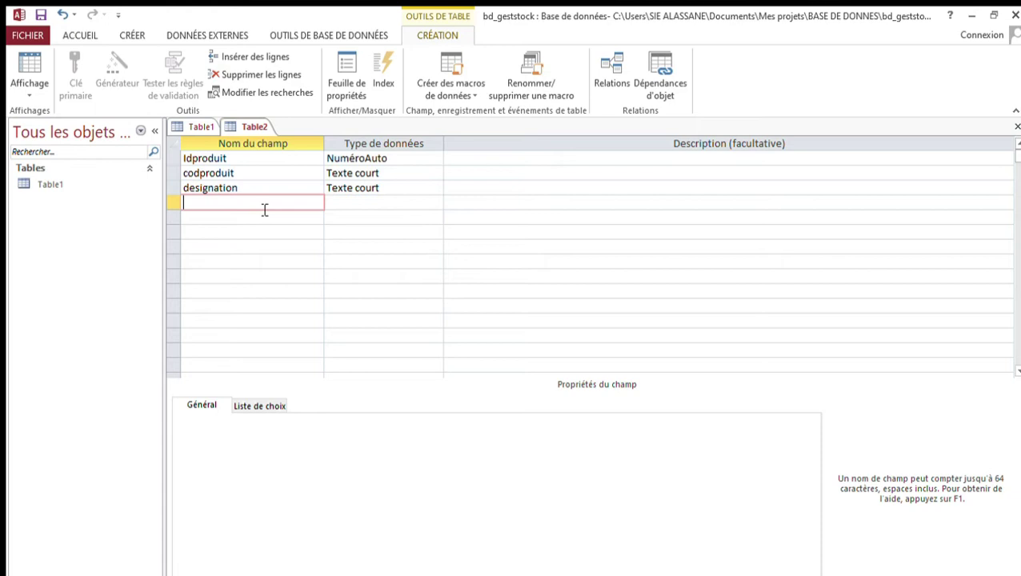
type("qtestock")
left_click(349, 203)
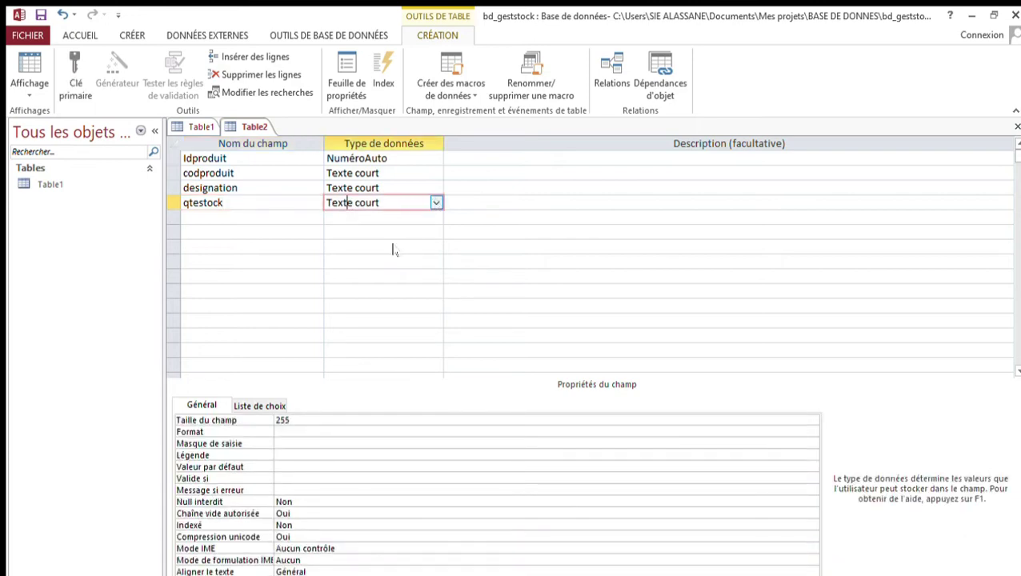
type("n")
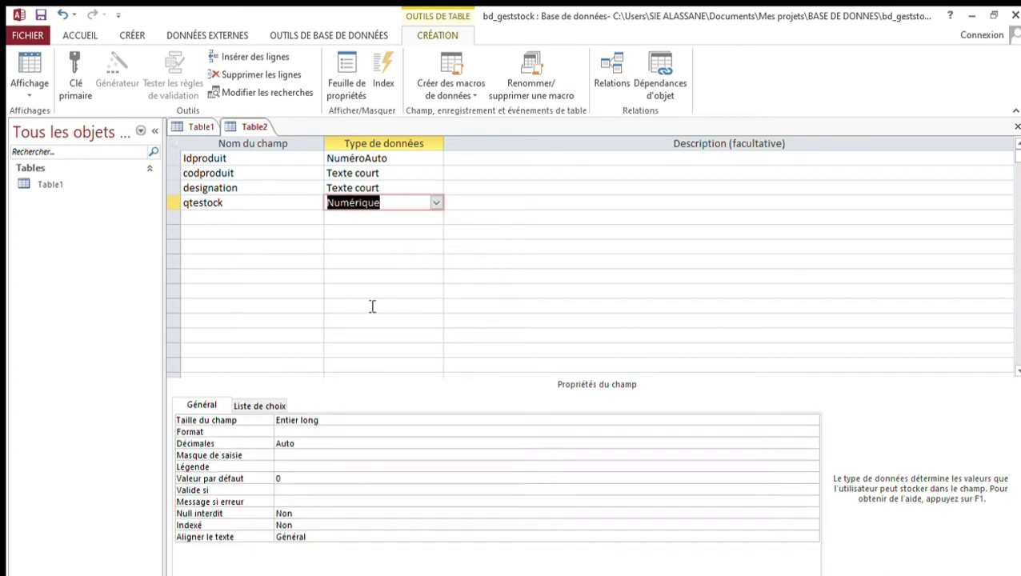
left_click(340, 421)
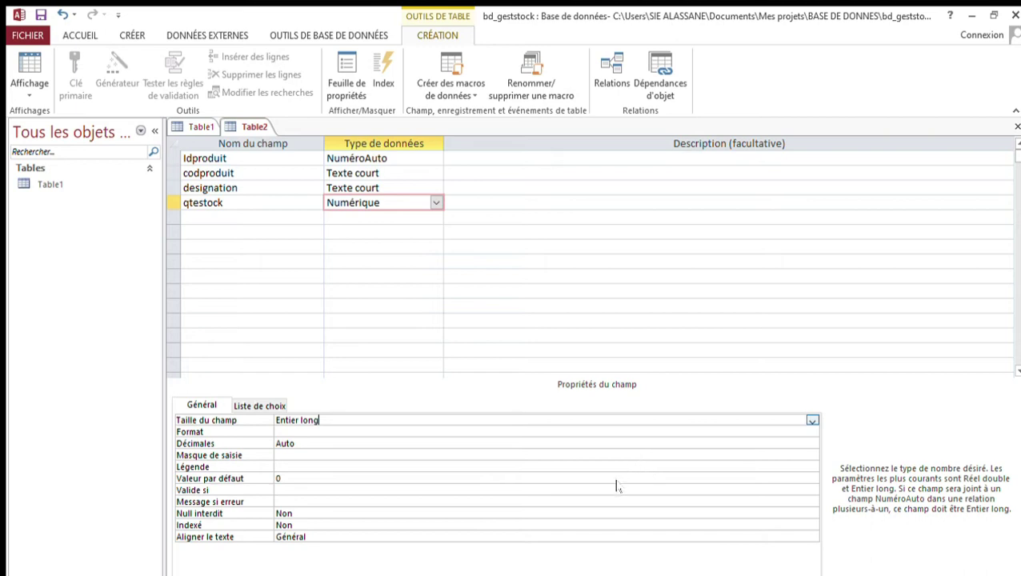
left_click(607, 454)
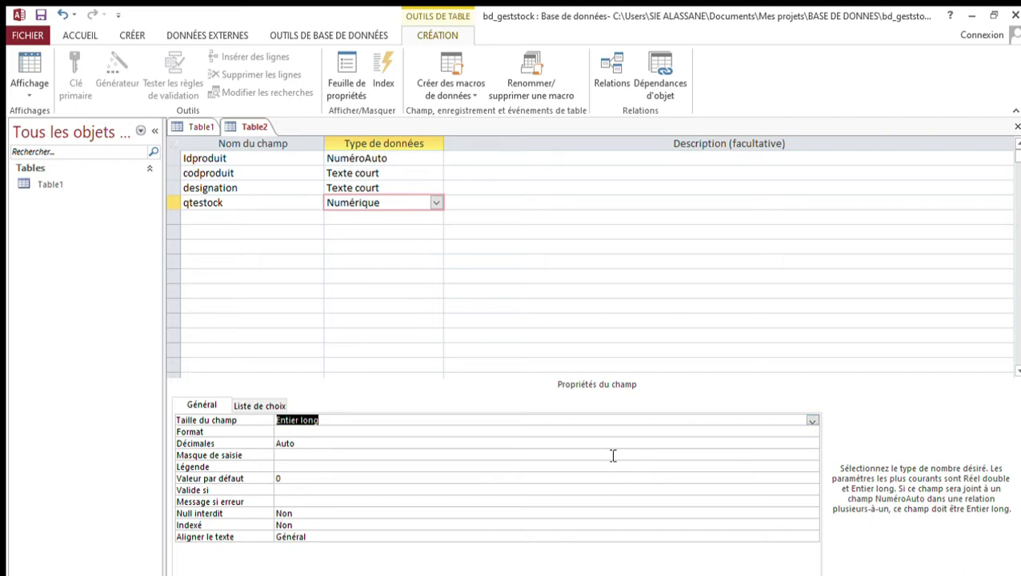
Add a qtemin field with the Numérique data type below qtestock.
left_click(291, 228)
left_click(292, 228)
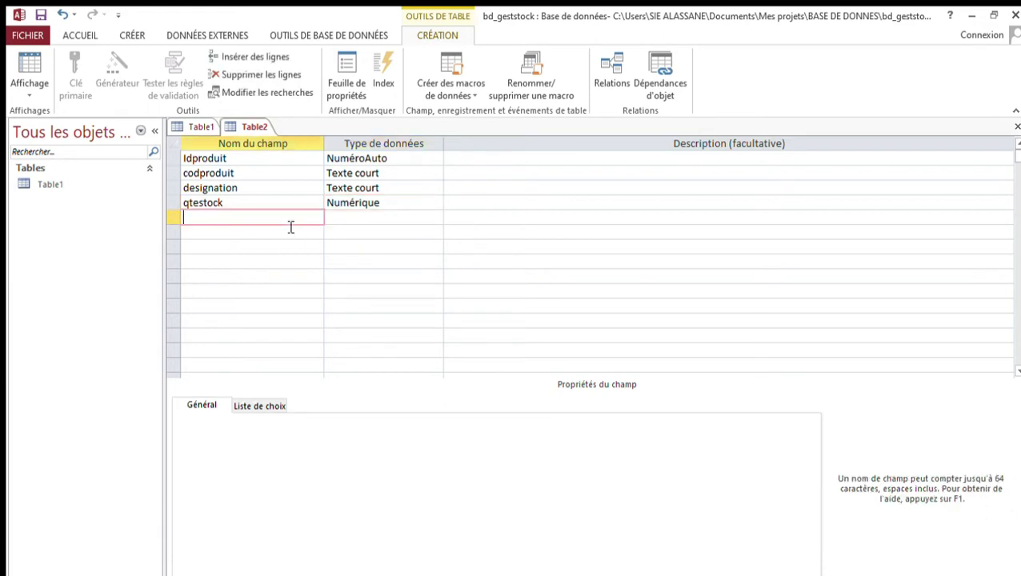
type("qtemin")
left_click(365, 218)
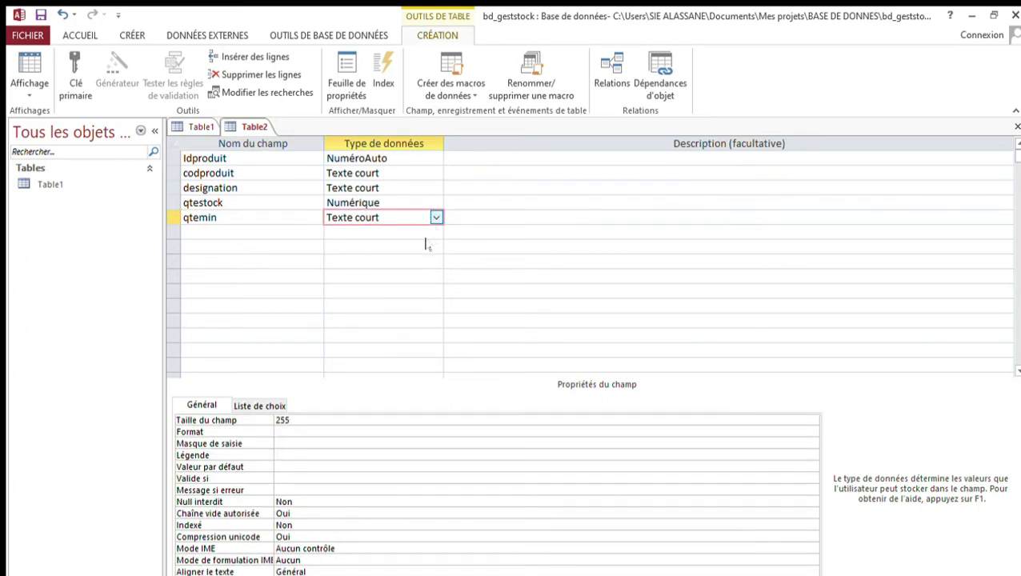
type("n")
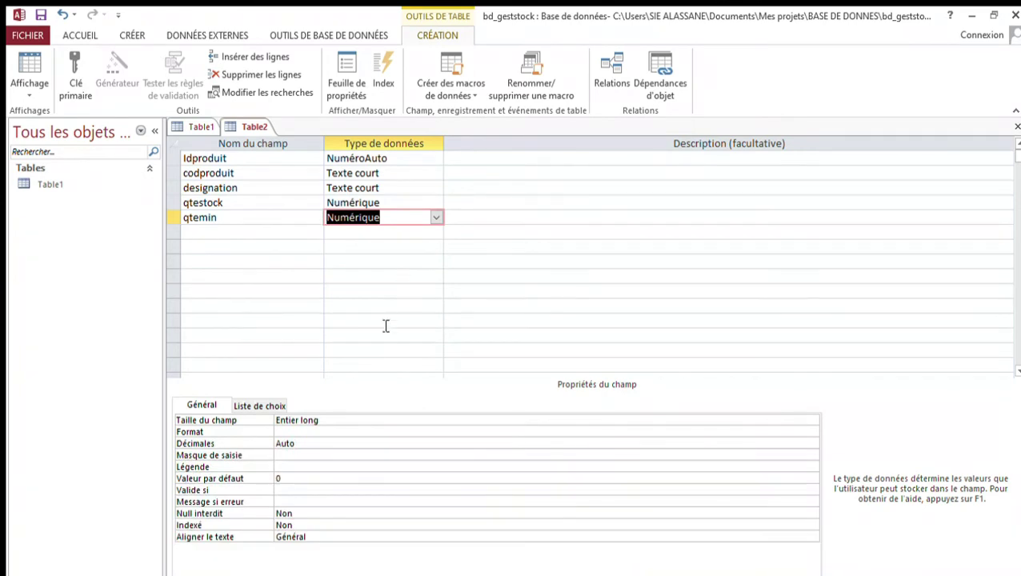
left_click(338, 445)
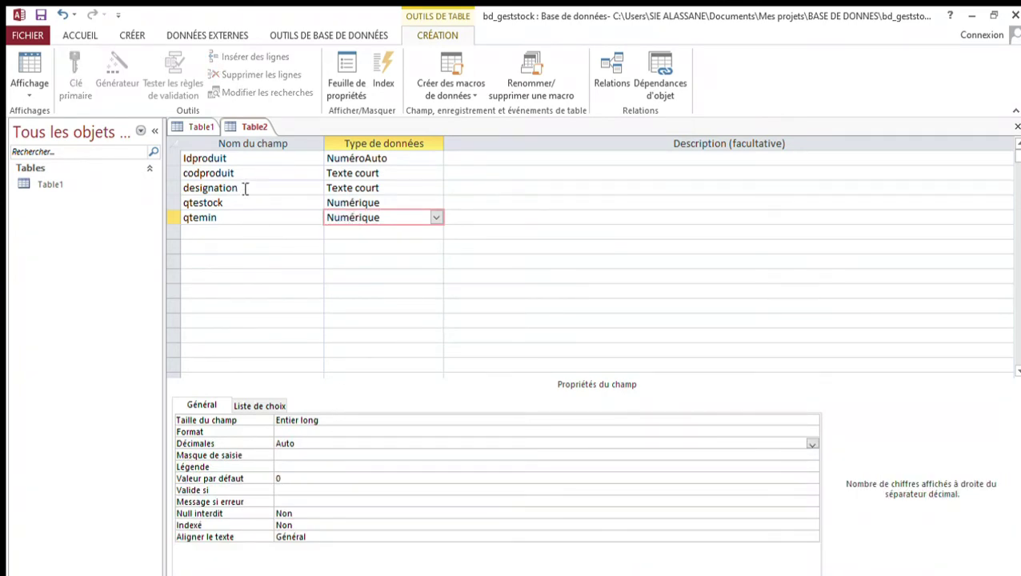
Add a prixunitaire field with the Numérique data type below qtemin.
left_click(234, 241)
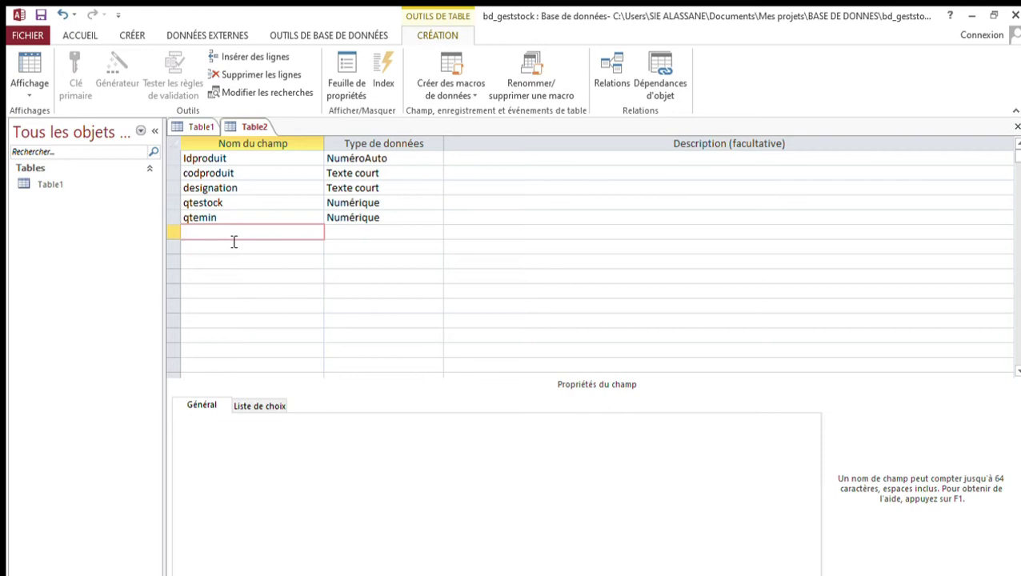
type("prixunitaire")
left_click(359, 236)
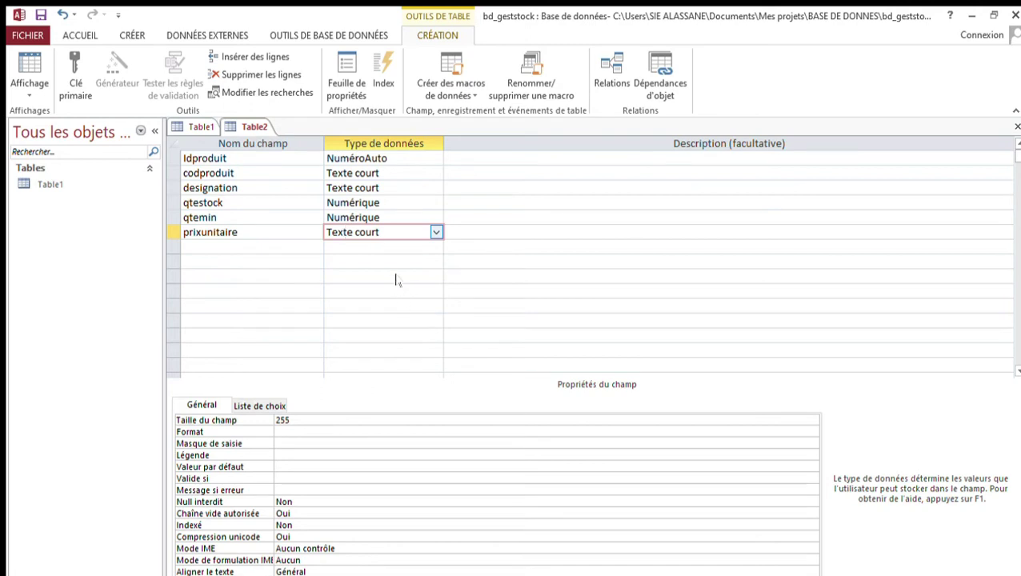
type("n")
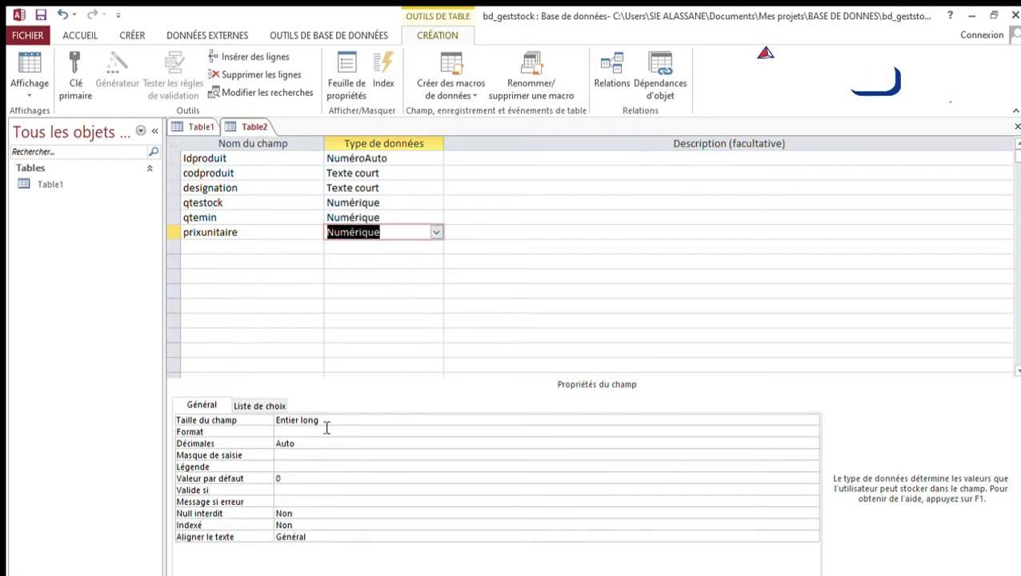
Add an Idunite field with the Numérique data type below prixunitaire.
left_click(244, 253)
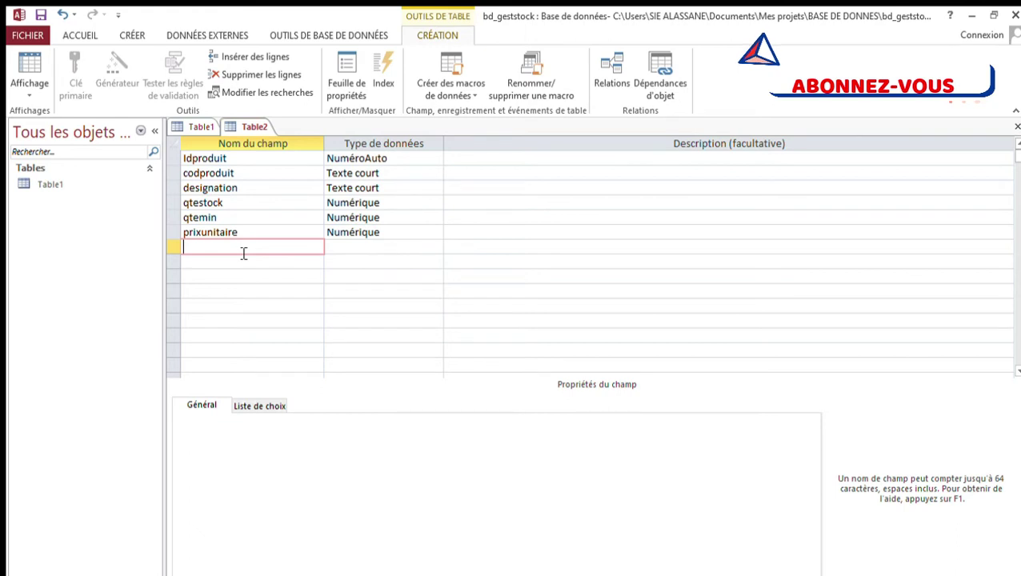
type("i")
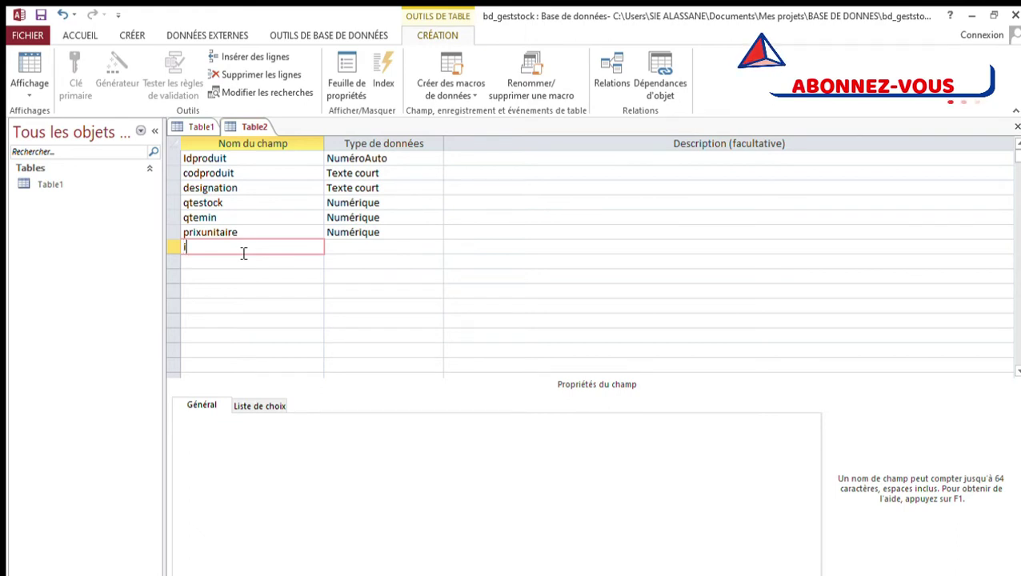
type("d")
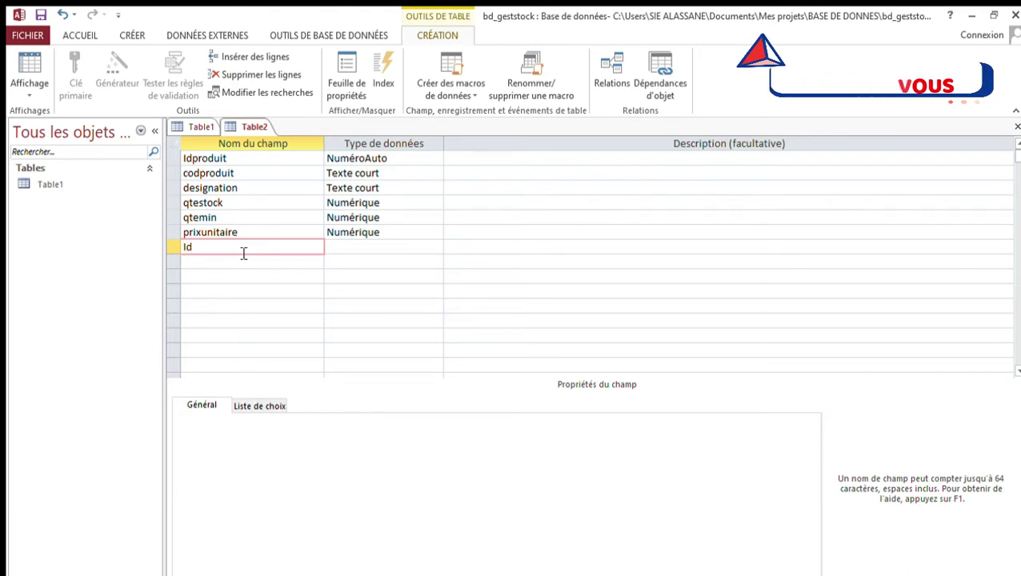
type("unit")
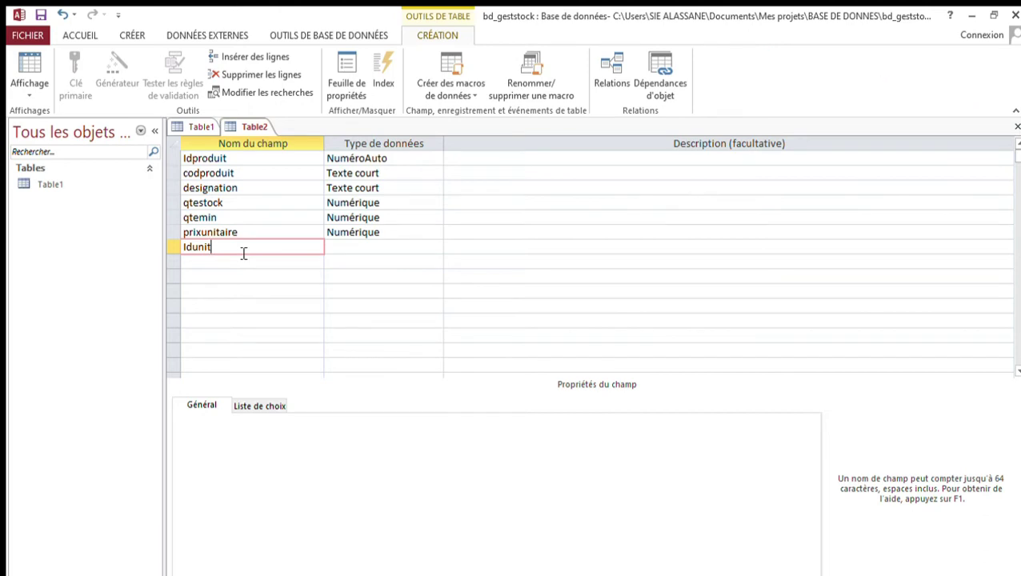
type("e")
left_click(372, 247)
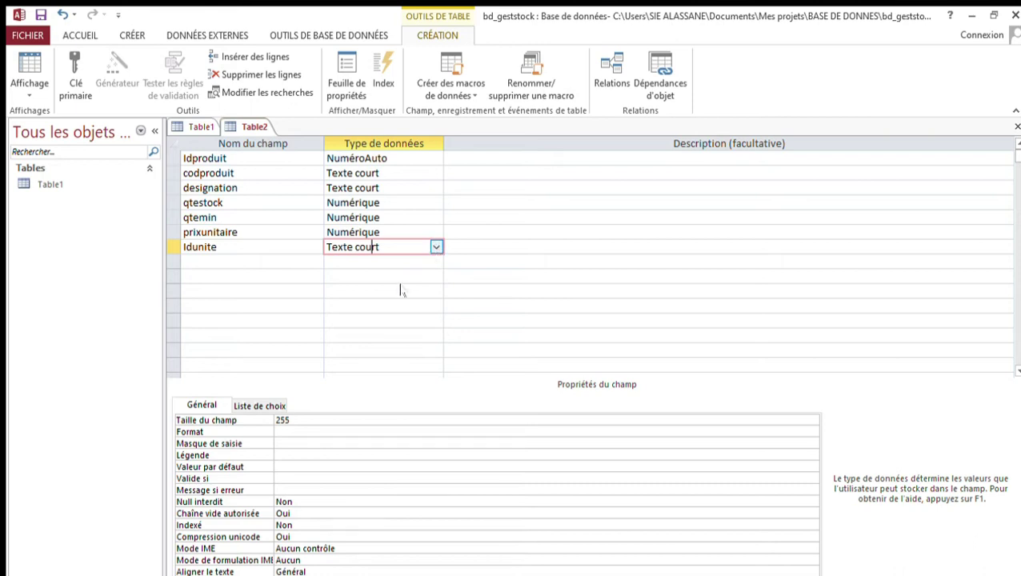
type("n")
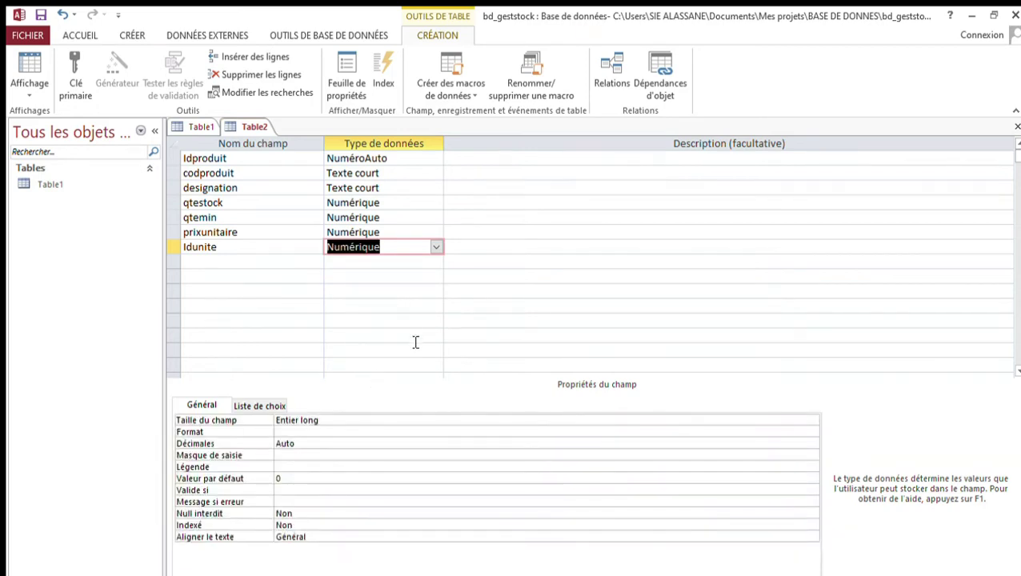
Add an Idcategorie field with the Numérique data type below Idunite.
left_click(217, 264)
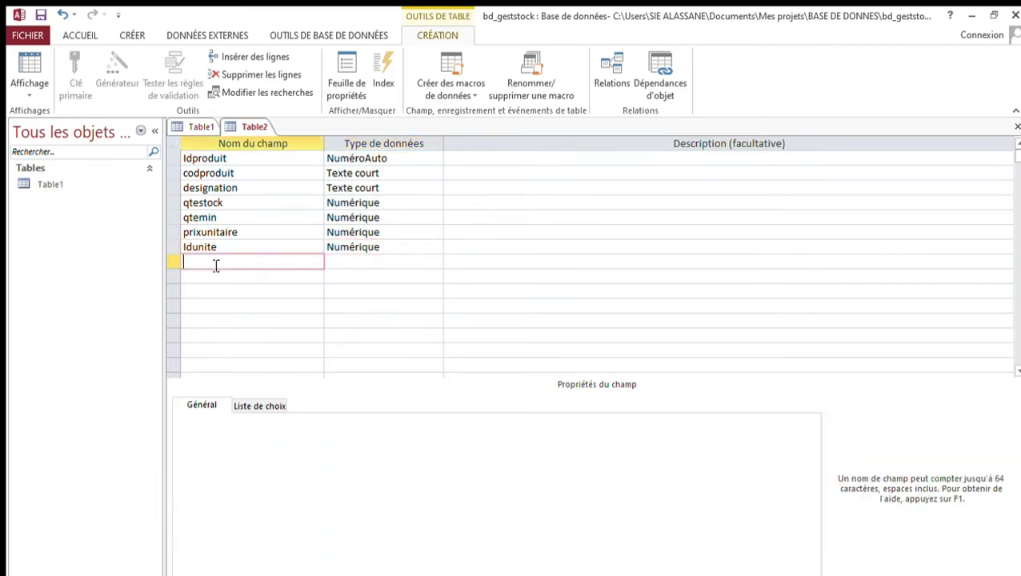
type("Idcategorie")
left_click(329, 268)
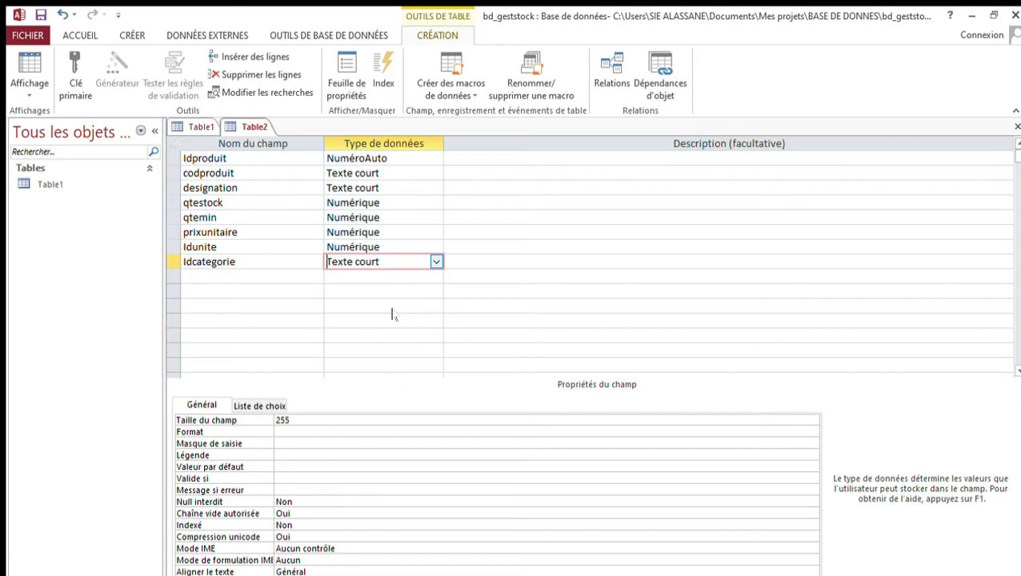
type("Numérique")
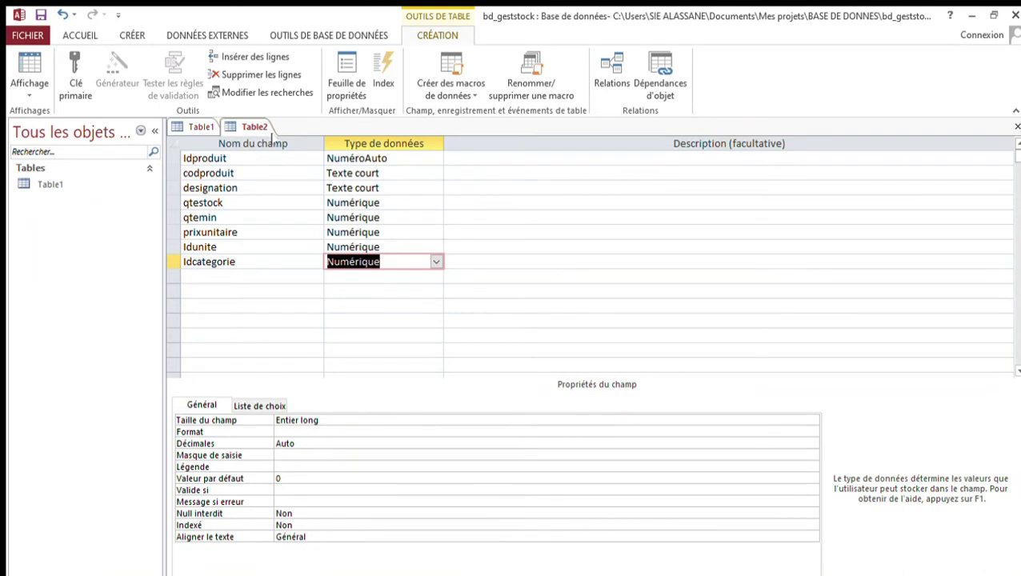
Make Idproduit the primary key and save the table as produit.
left_click(229, 159)
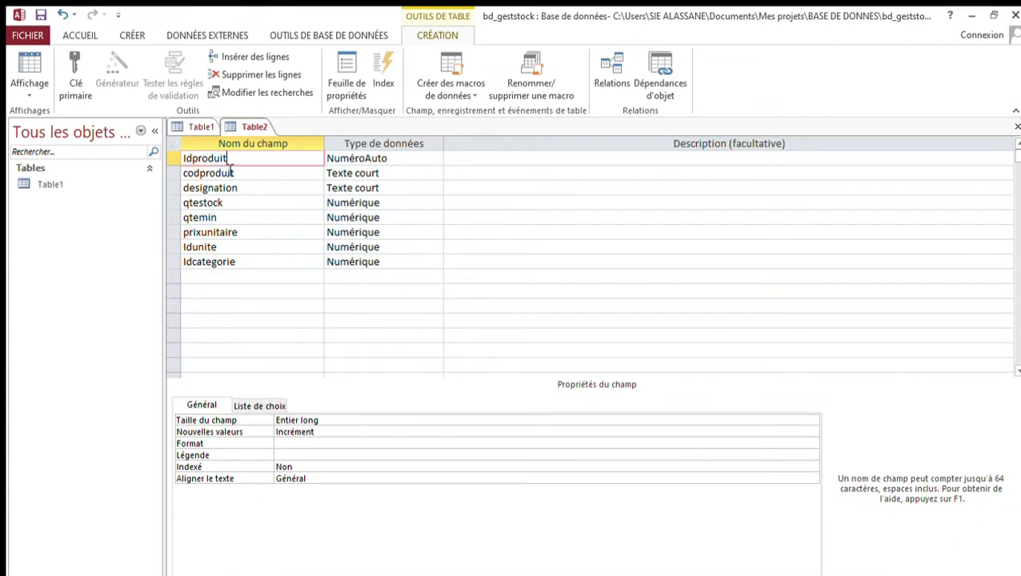
left_click(76, 90)
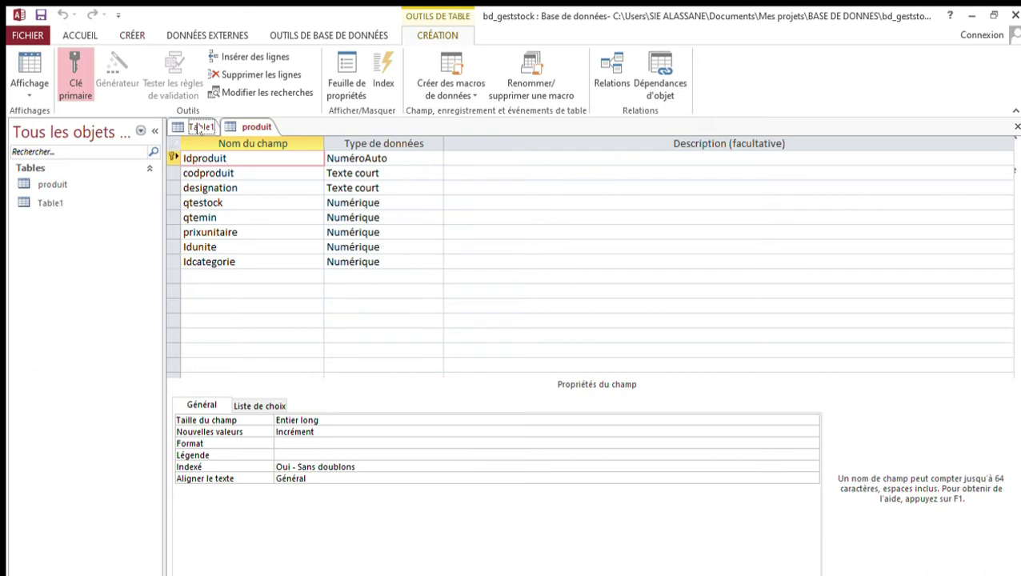
Save Table1 as unite in design view and rename its NuméroAuto key field to idunite.
left_click(199, 128)
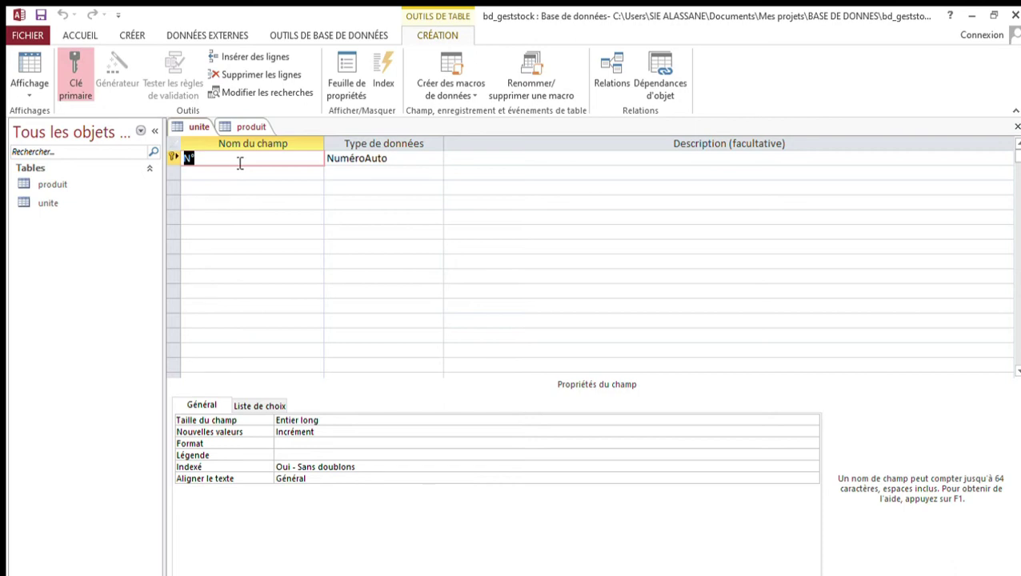
type("idunite")
left_click(358, 163)
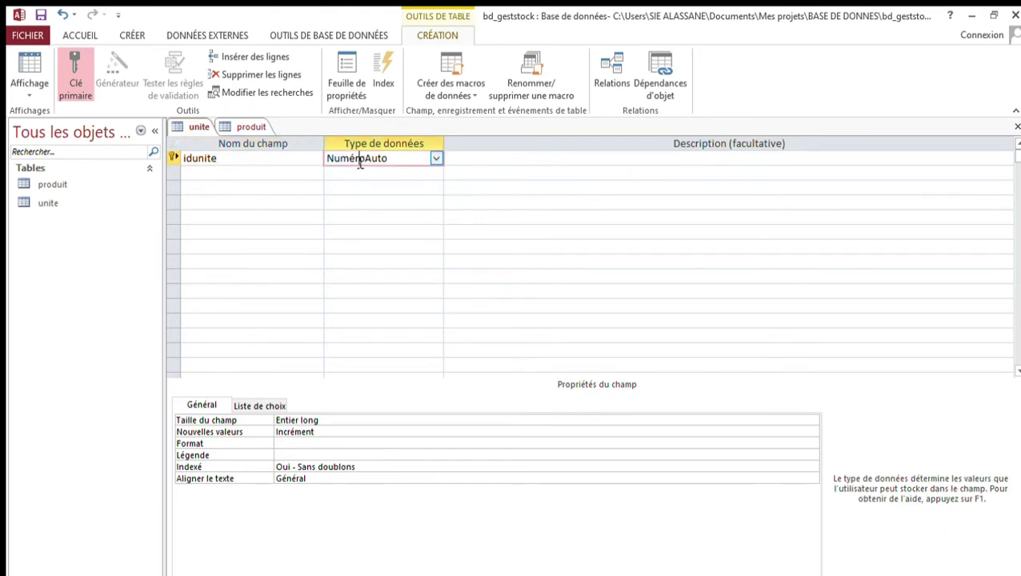
Add a libunite field of type Texte court with a field size of 20 to the unite table.
left_click(279, 182)
type("lib")
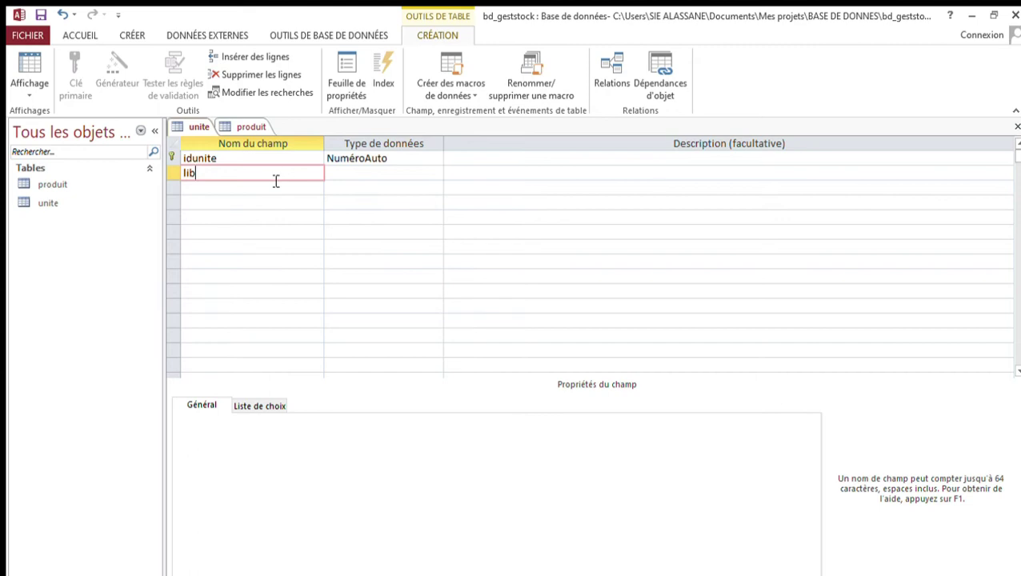
type("unite")
left_click(339, 175)
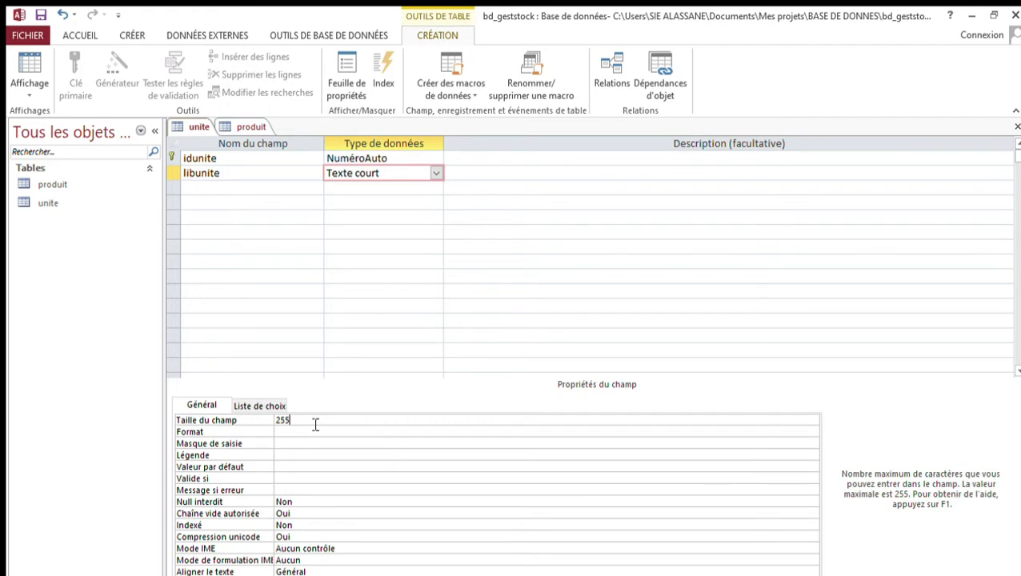
key("BackSpace")
key("BackSpace")
key("BackSpace")
type("20")
left_click(419, 187)
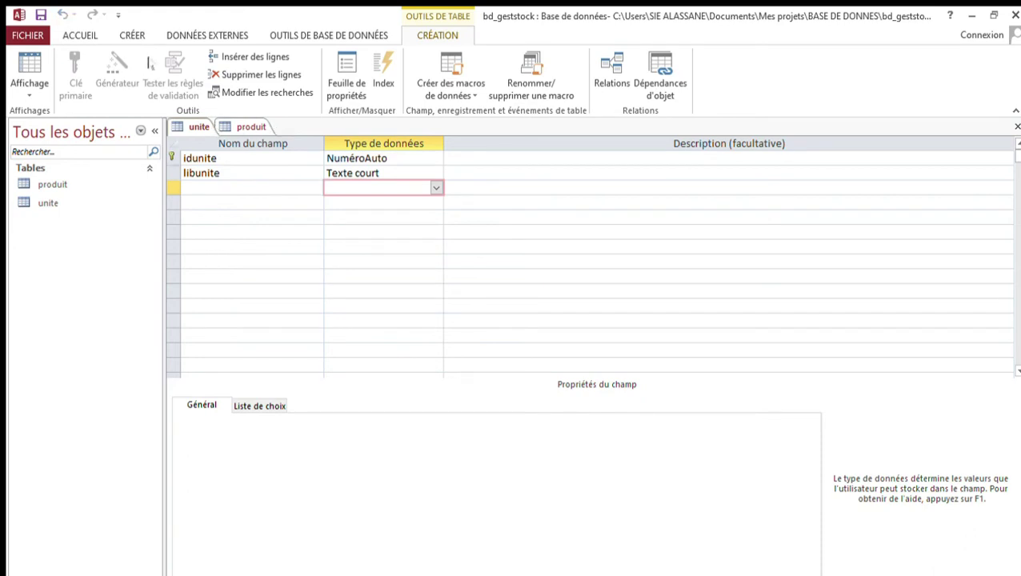
Create a new table in design view with an Idcategorie field of type NuméroAuto.
left_click(132, 36)
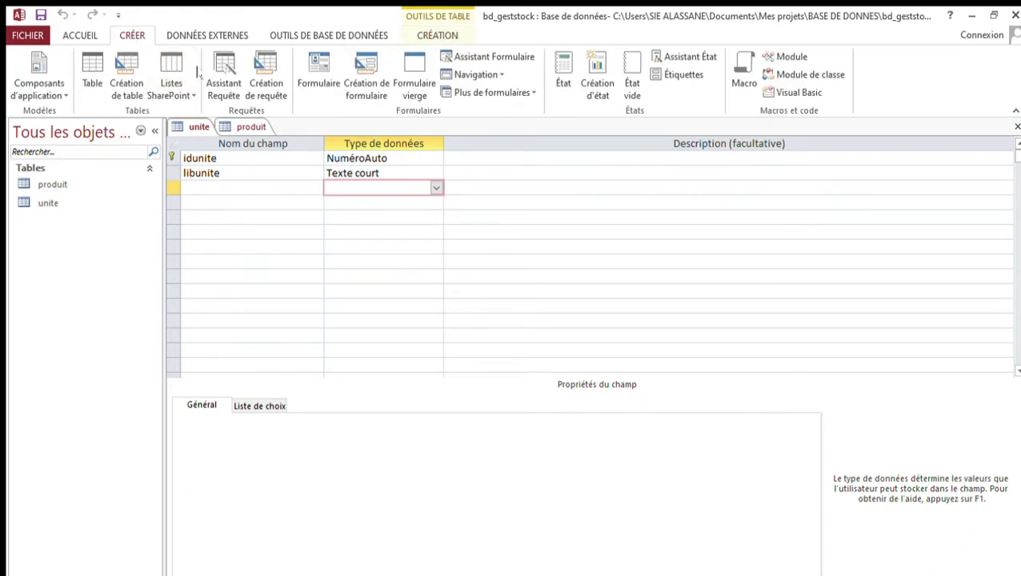
left_click(124, 71)
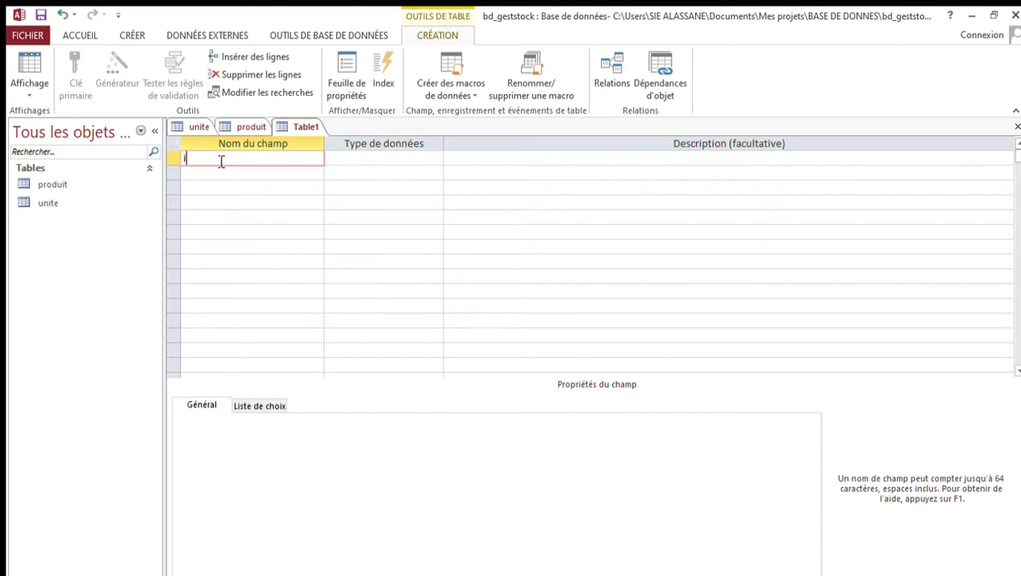
type("Is")
key("BackSpace")
type("dcategoriz")
key("BackSpace")
type("e")
left_click(355, 159)
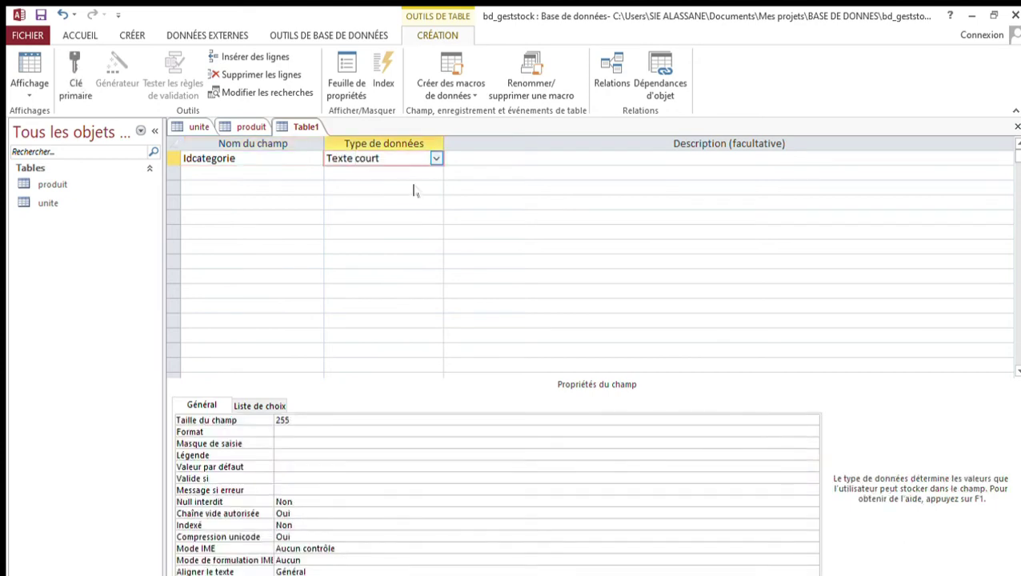
type("NuméroAuto")
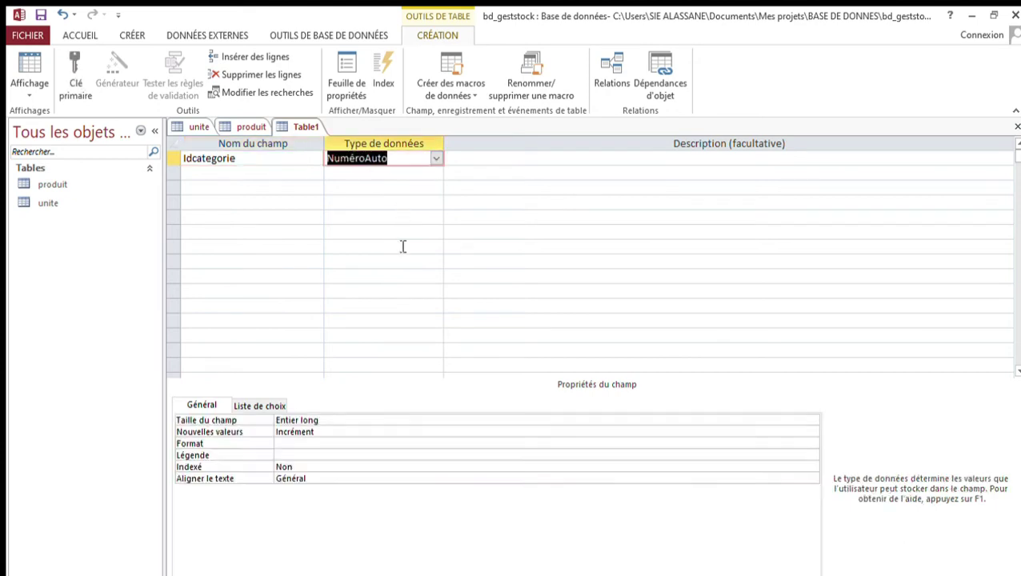
Add a libcategorie field of type Texte court with a field size of 30 below Idcategorie.
left_click(258, 174)
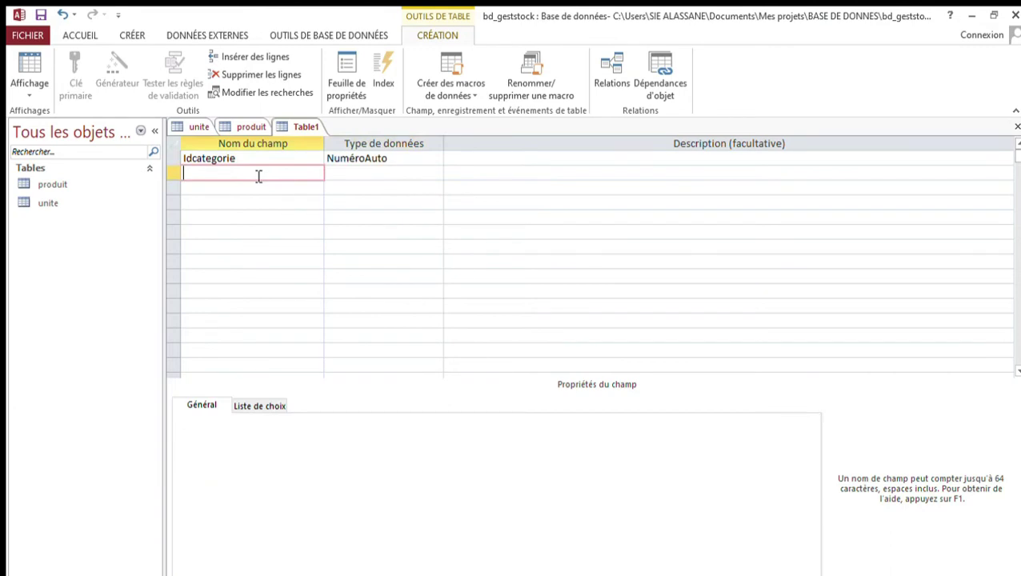
type("libcategorie")
left_click(357, 172)
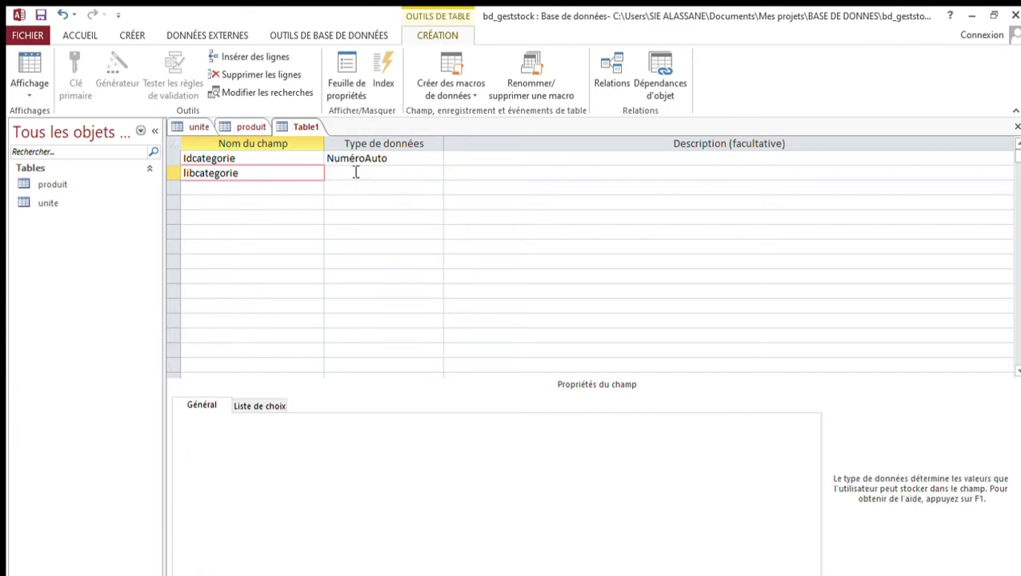
left_click(432, 170)
left_click(414, 186)
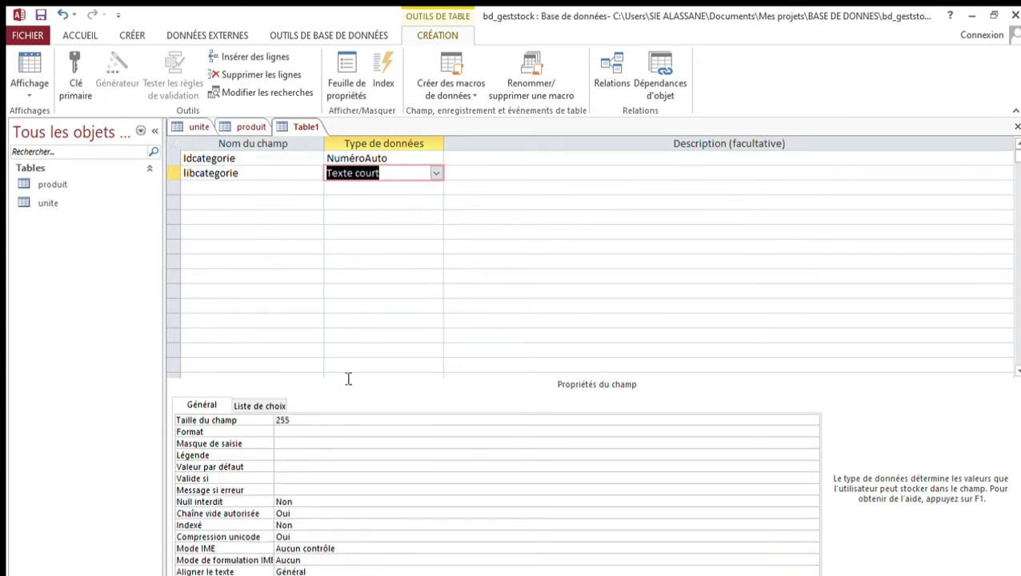
left_click(321, 422)
key("BackSpace")
key("BackSpace")
key("BackSpace")
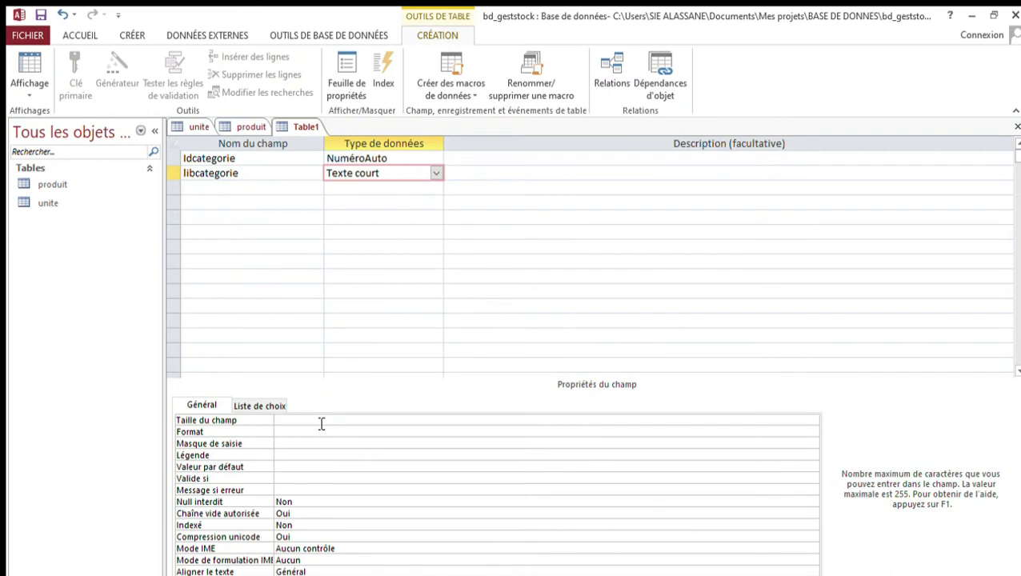
type("30")
left_click(297, 180)
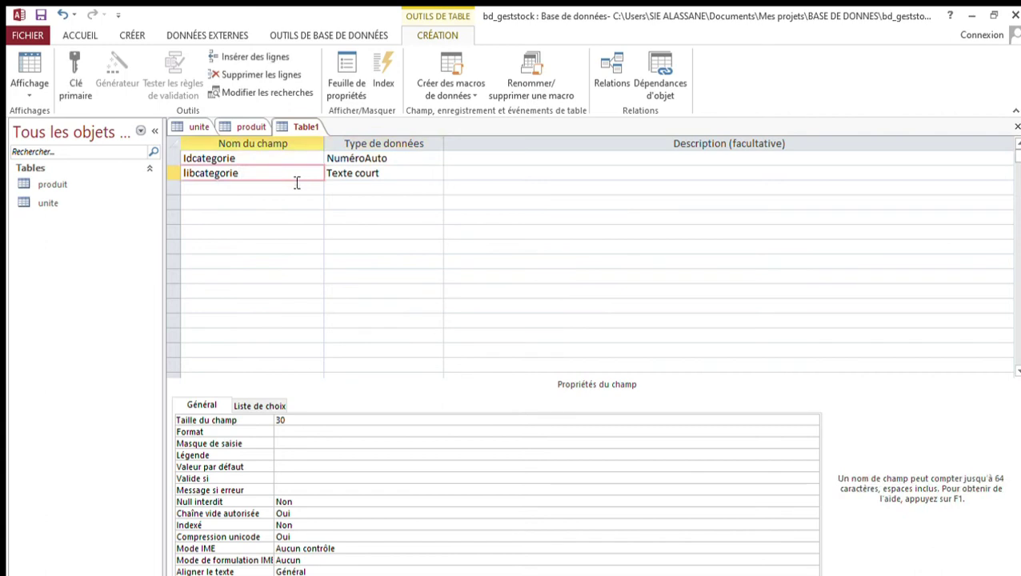
left_click(373, 178)
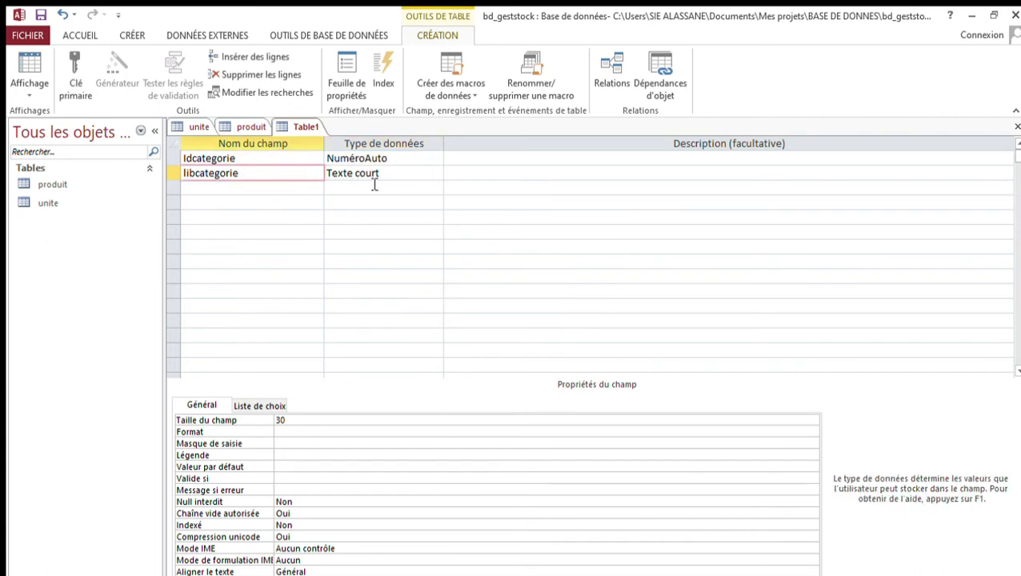
Make Idcategorie the primary key and save the table as categorie.
left_click(272, 165)
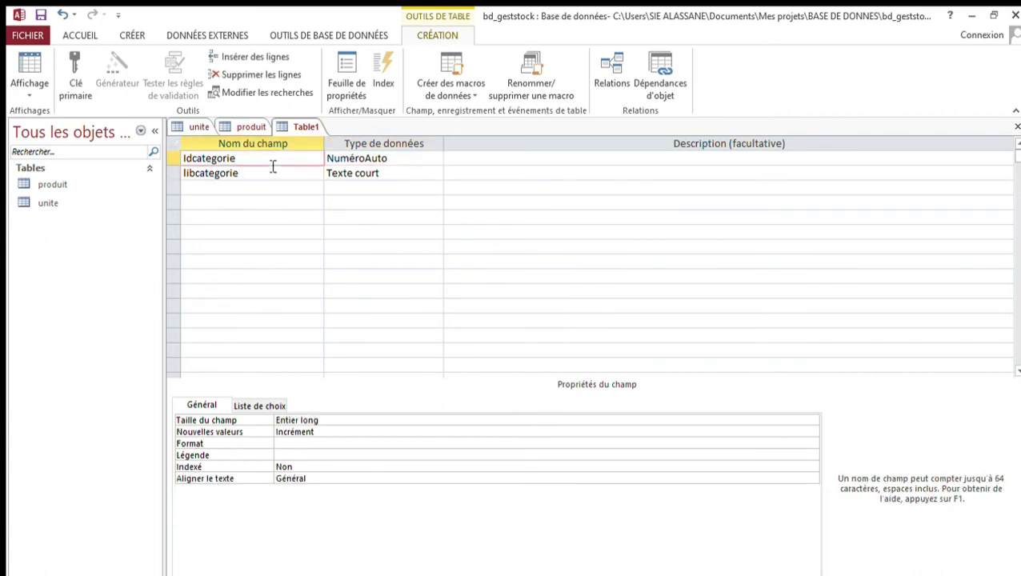
left_click(76, 81)
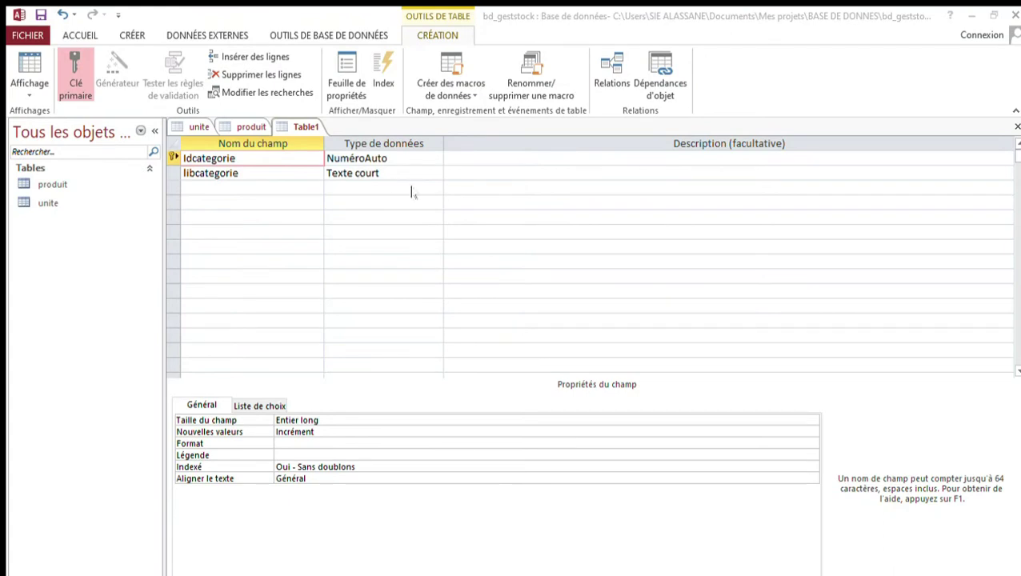
key("Return")
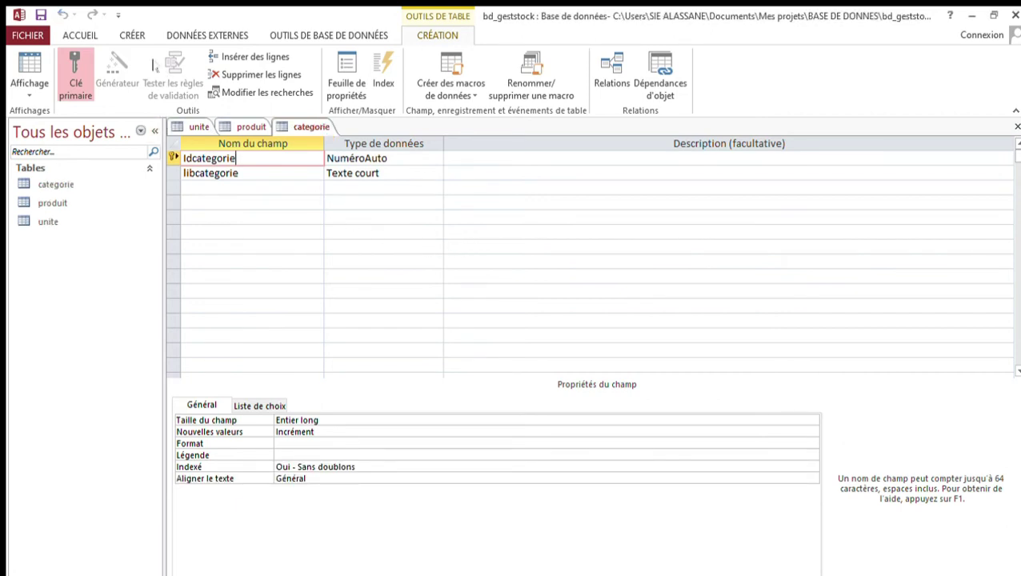
Capitalize the first letter of the unite table's key field so it is named Idunite.
left_click(240, 128)
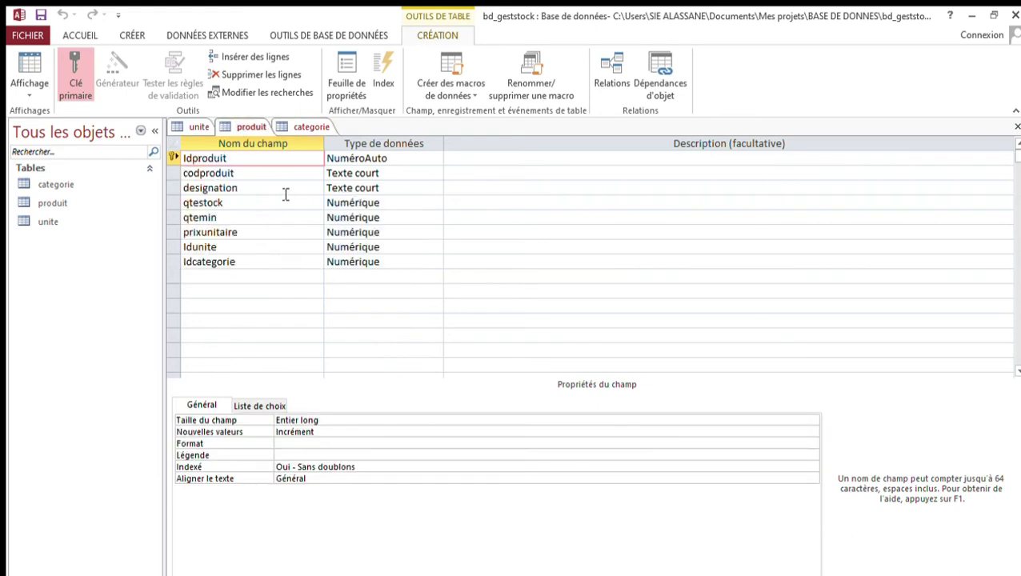
left_click(199, 128)
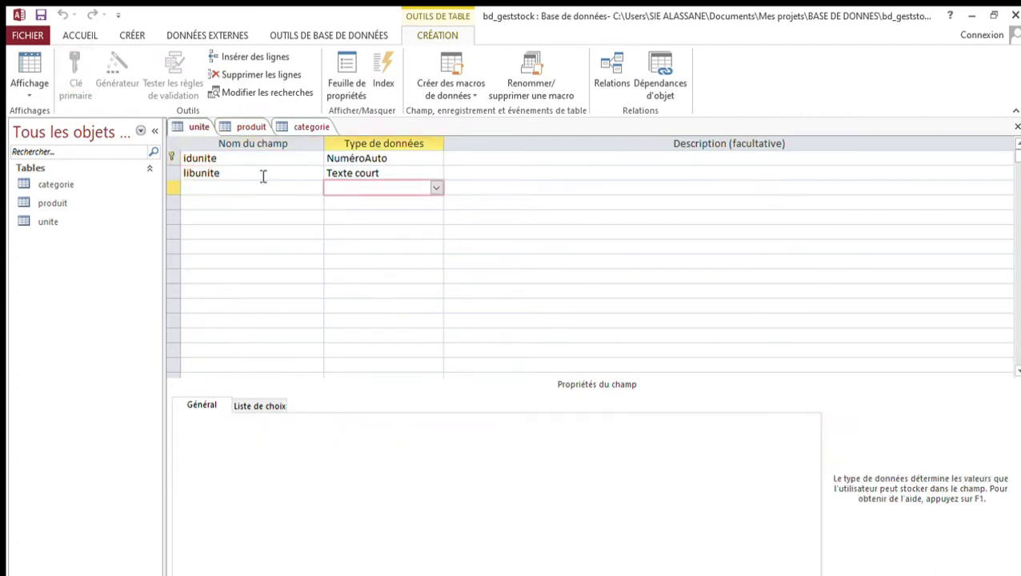
left_click_drag(220, 160, 190, 165)
left_click(185, 161)
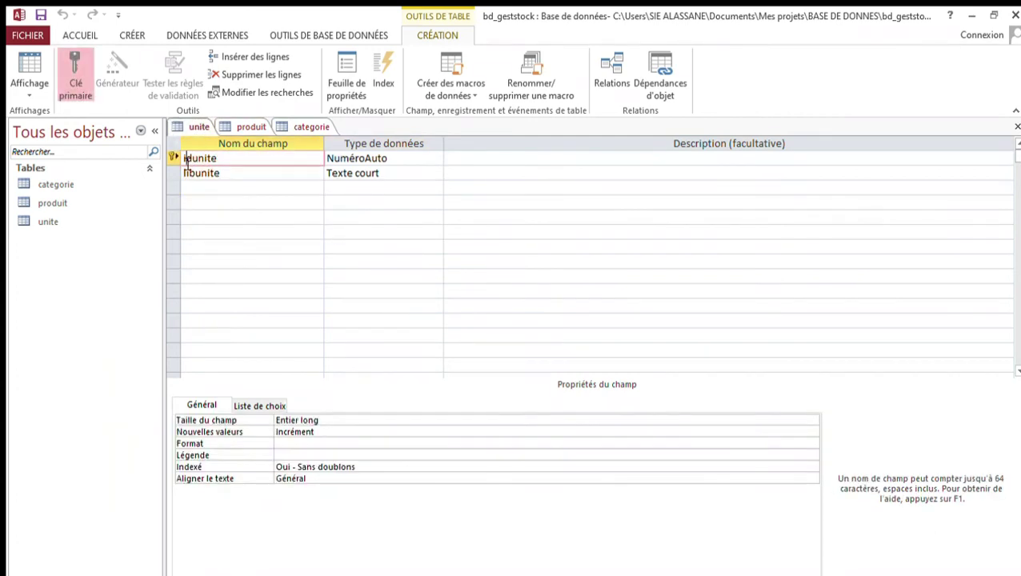
key("Delete")
type("I")
key("End")
Create another table in design view with an Idclient field of type NuméroAuto.
left_click(143, 40)
left_click(127, 82)
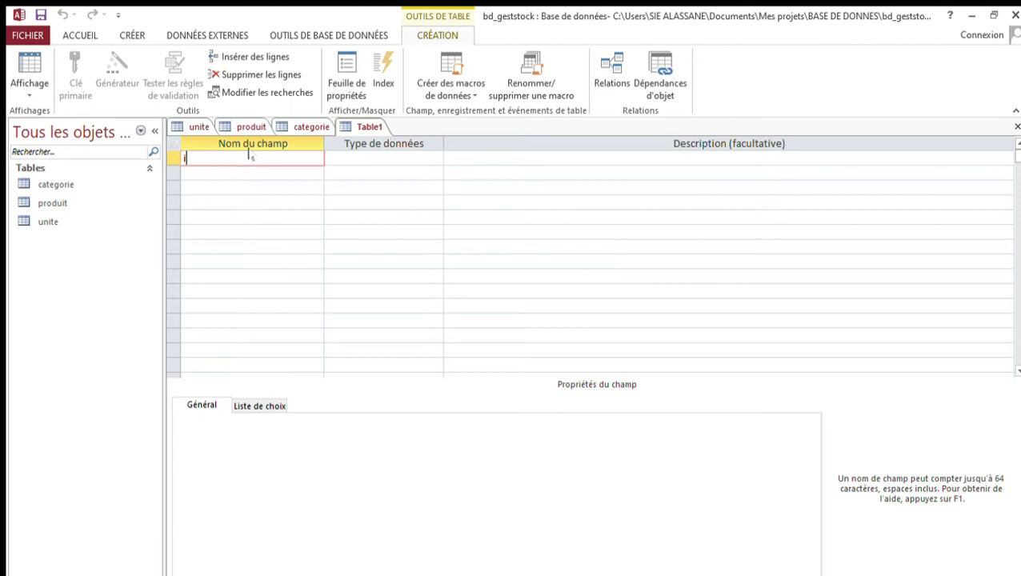
type("Idclient")
left_click(355, 166)
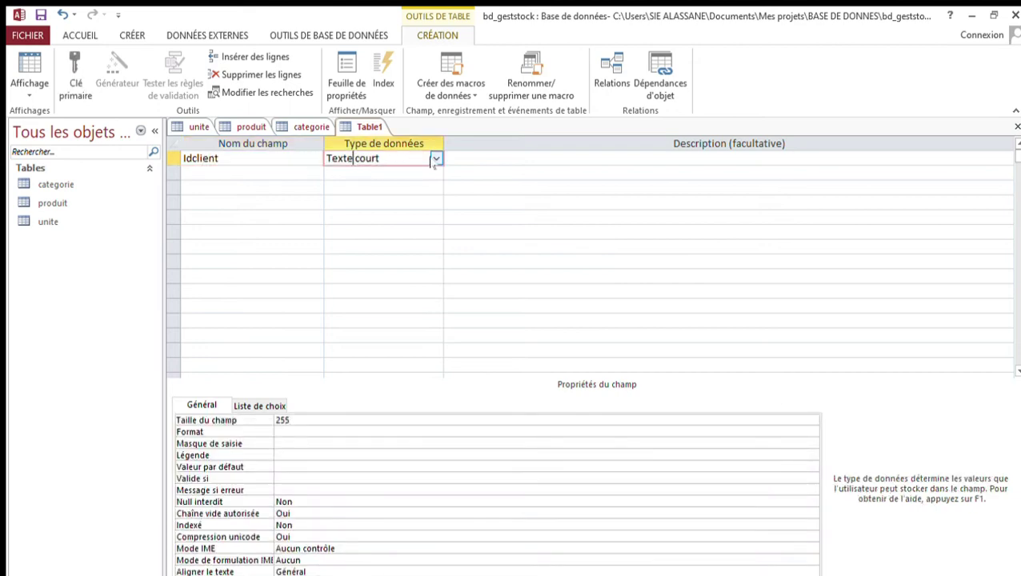
left_click(400, 241)
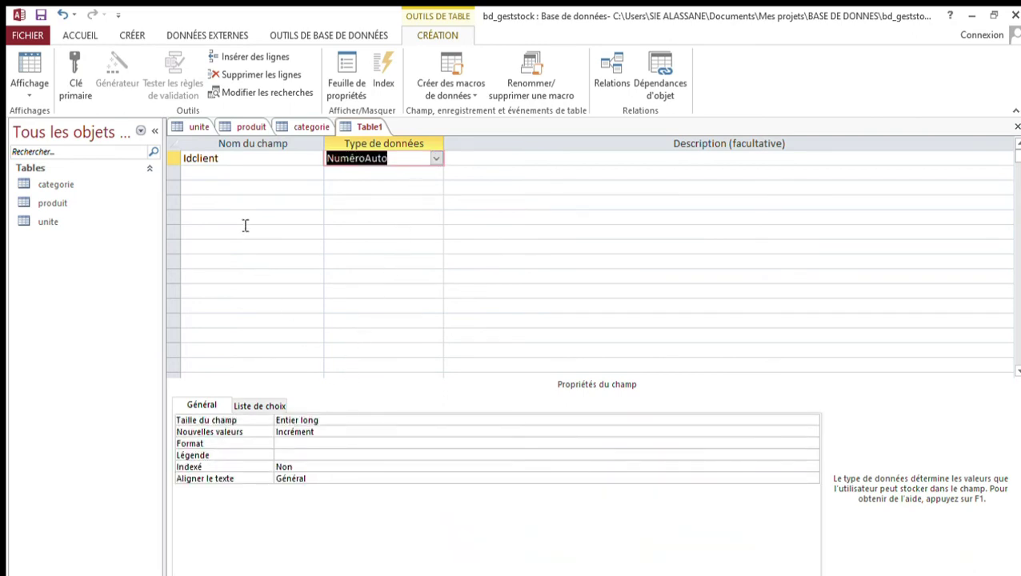
Add a nom field of type Texte court with a field size of 20 below Idclient.
left_click(231, 176)
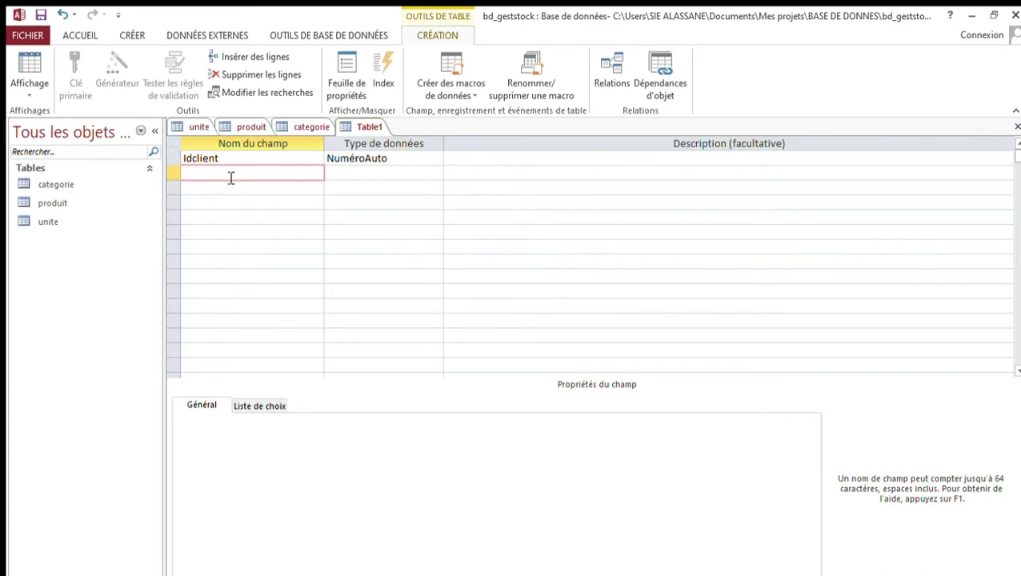
type("nom")
left_click(351, 176)
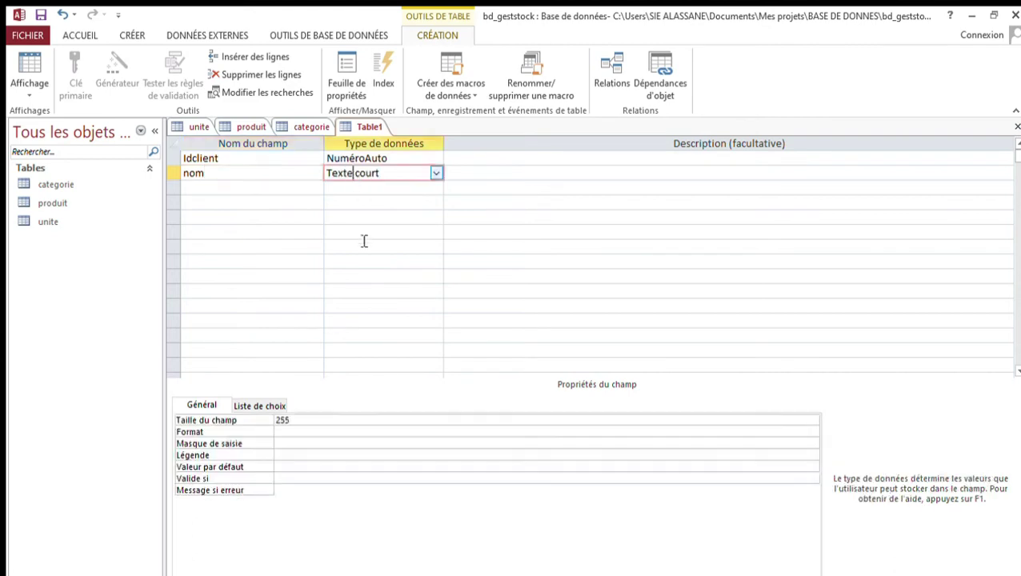
double_click(313, 424)
type("20")
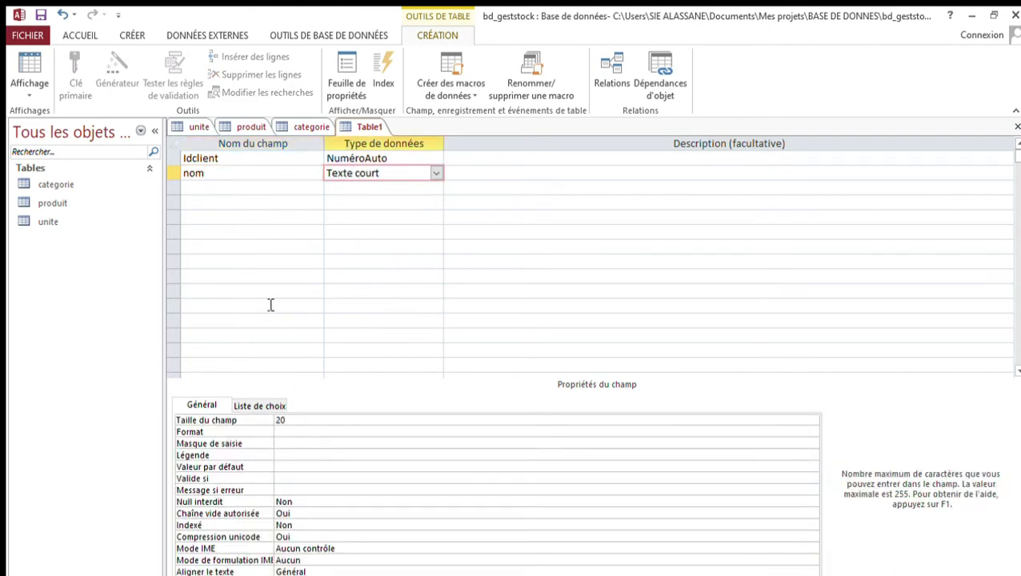
Add a prenom field of type Texte court with a field size of 20 below nom.
left_click(234, 195)
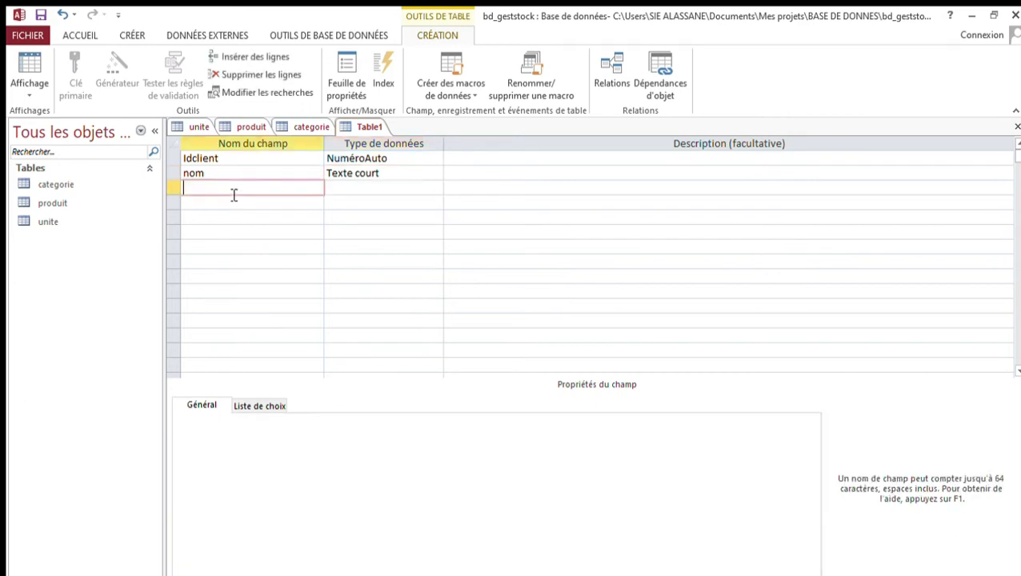
type("prenom")
key("Tab")
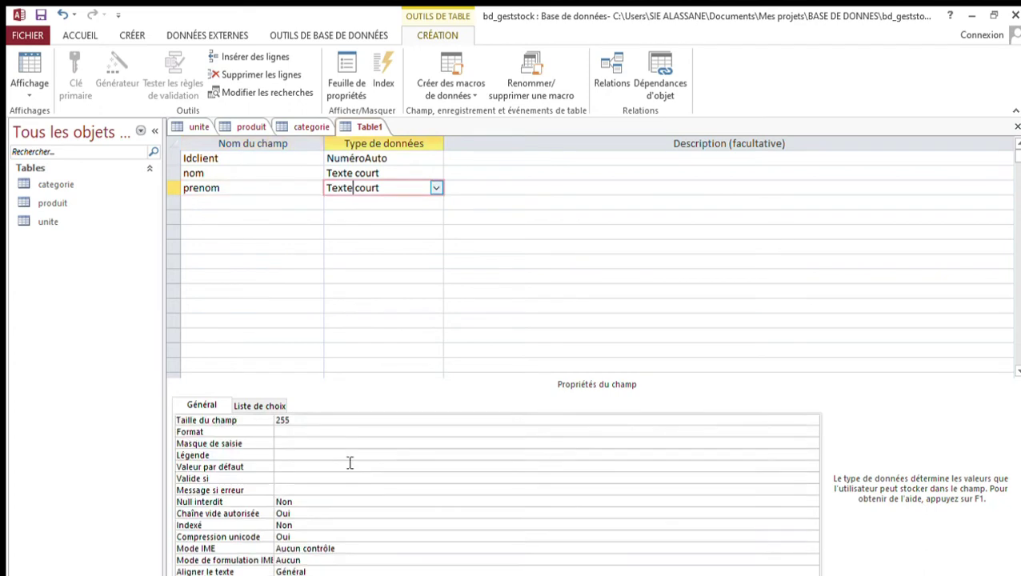
left_click(321, 424)
key("BackSpace")
key("BackSpace")
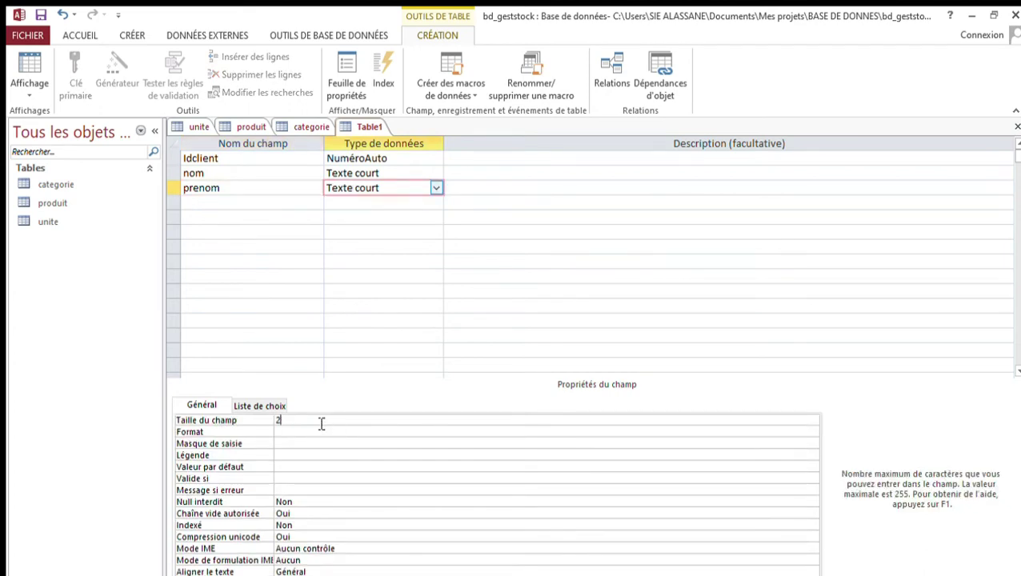
type("0")
Add a societe field of type Texte court with a field size of 20 below prenom.
left_click(240, 209)
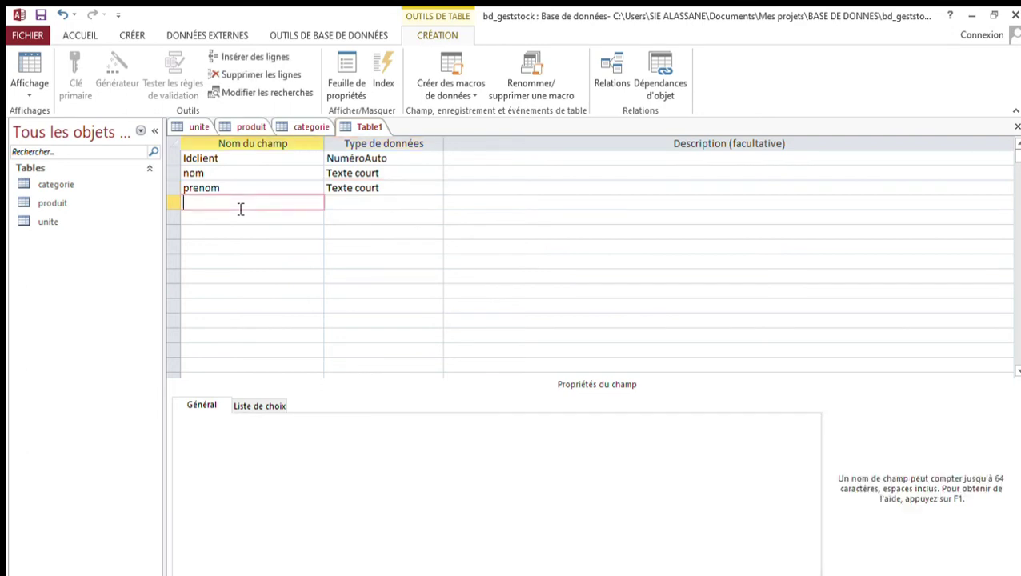
type("soci")
type("été")
key("BackSpace")
key("BackSpace")
key("BackSpace")
key("BackSpace")
type("iete")
left_click(376, 205)
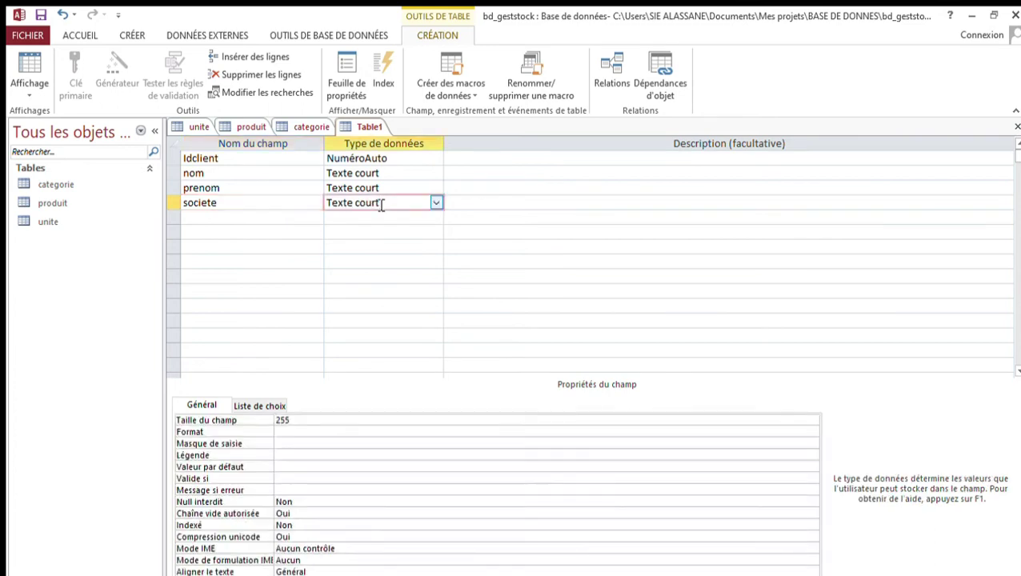
left_click(312, 425)
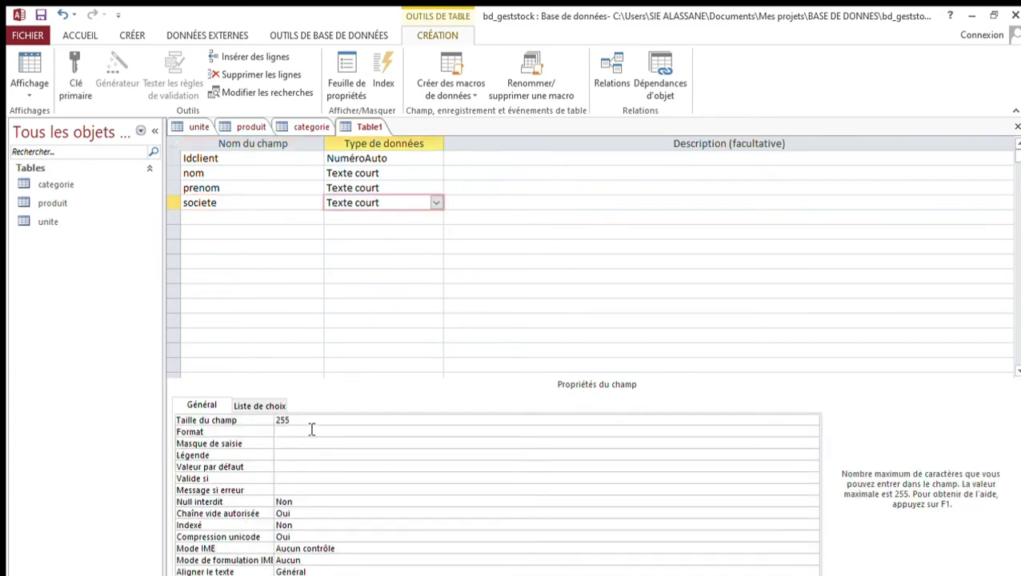
key("BackSpace")
key("BackSpace")
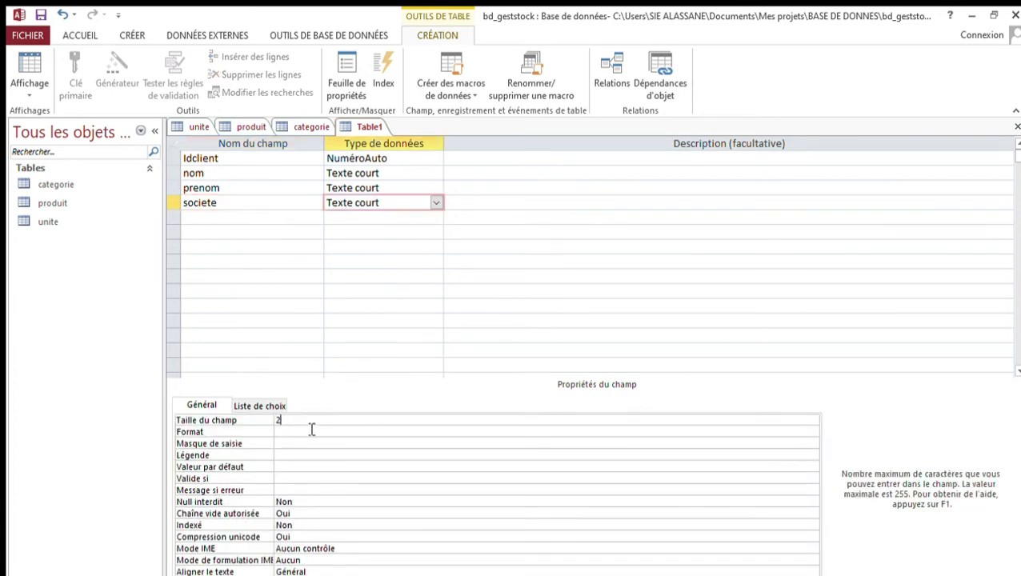
type("0")
Add an adresse field of type Texte court with a field size of 25 below societe.
left_click(247, 224)
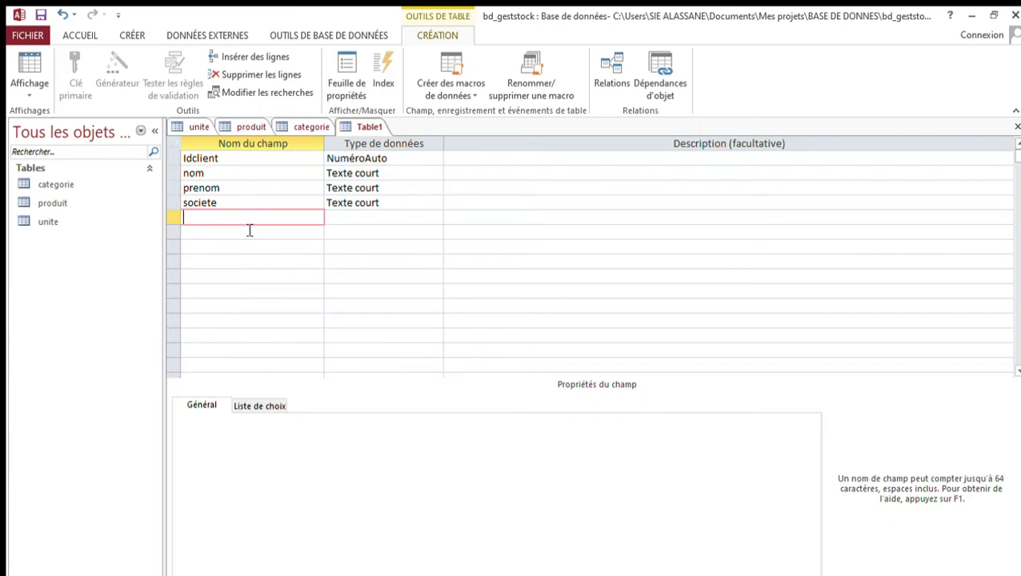
type("adresse")
left_click(346, 223)
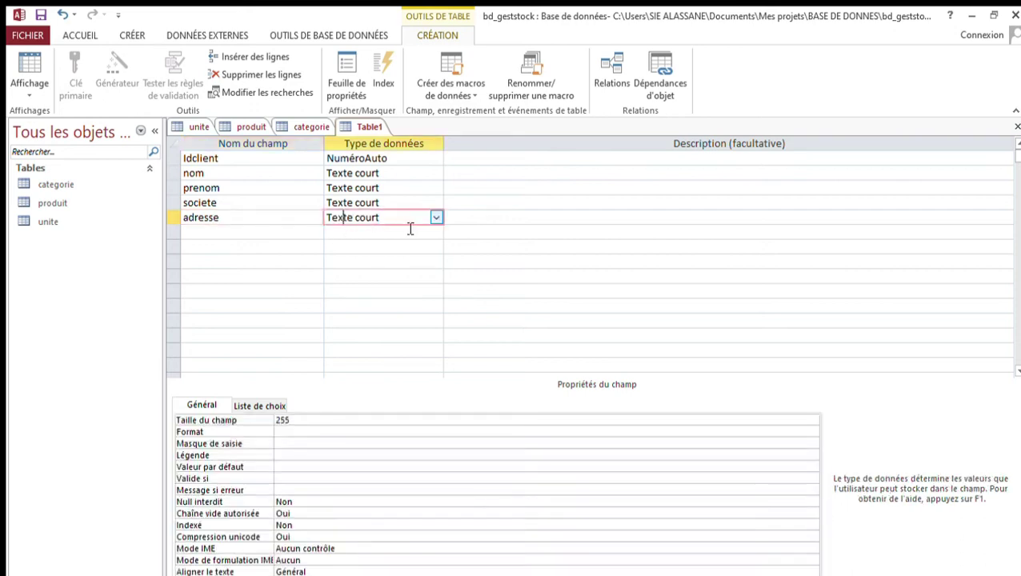
left_click(333, 425)
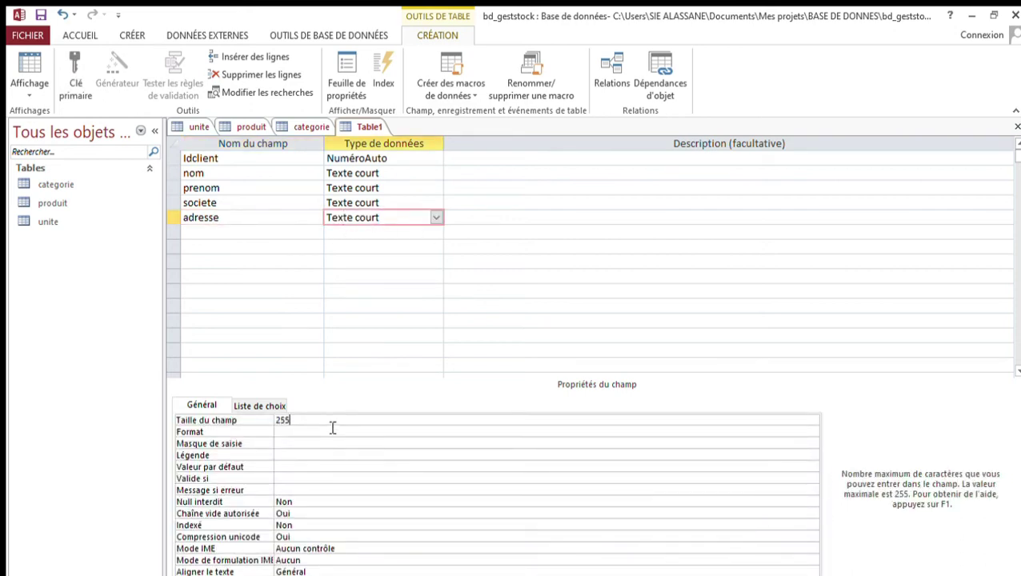
key("BackSpace")
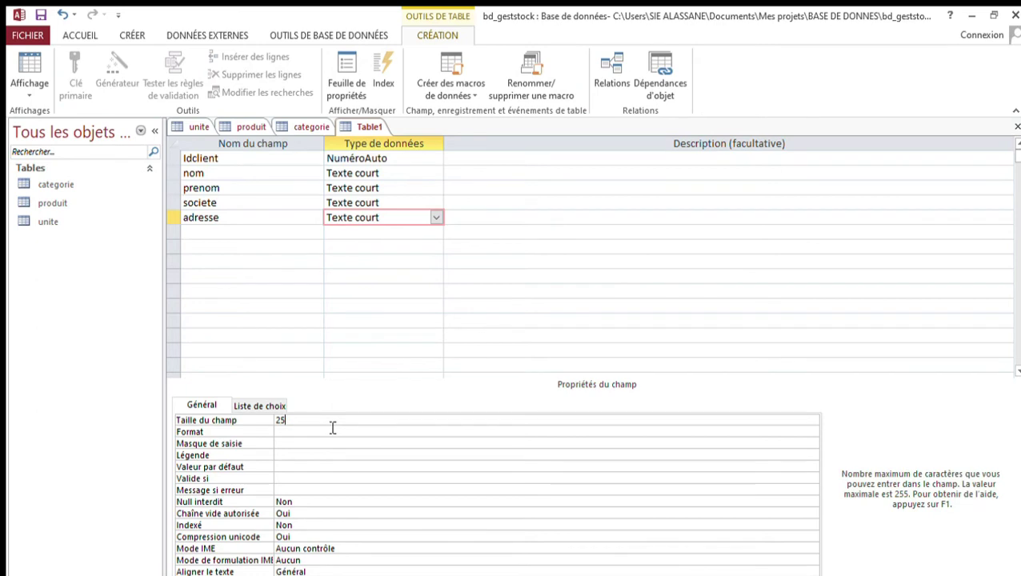
Add a tel field of type Texte court with a field size of 8 below adresse.
left_click(247, 237)
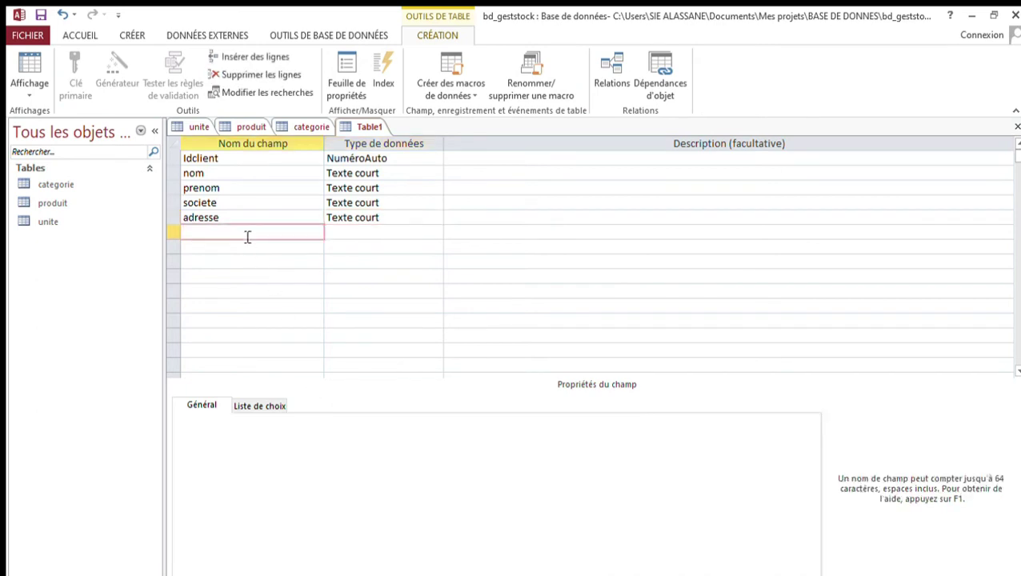
type("tel")
left_click(357, 237)
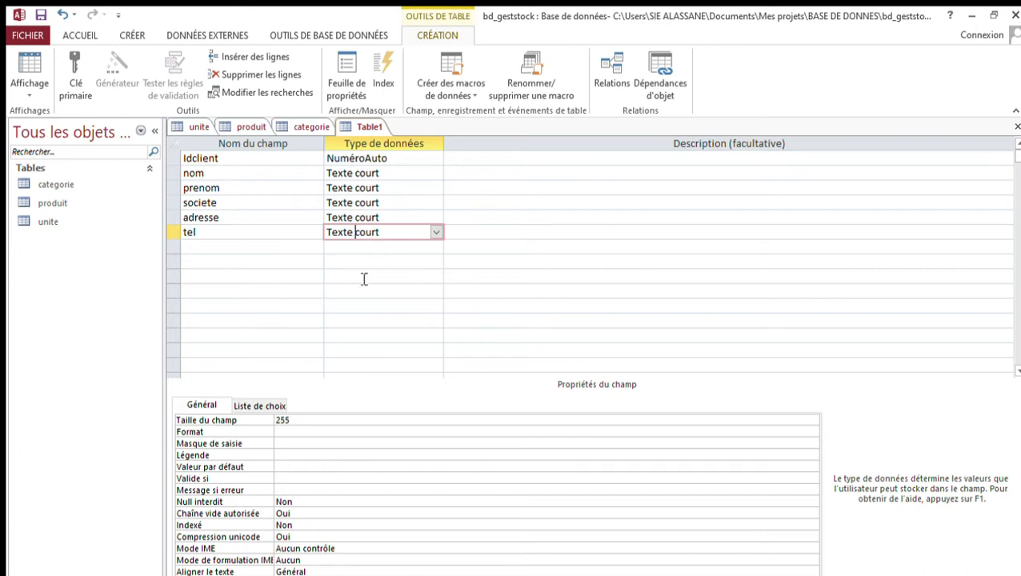
left_click(316, 424)
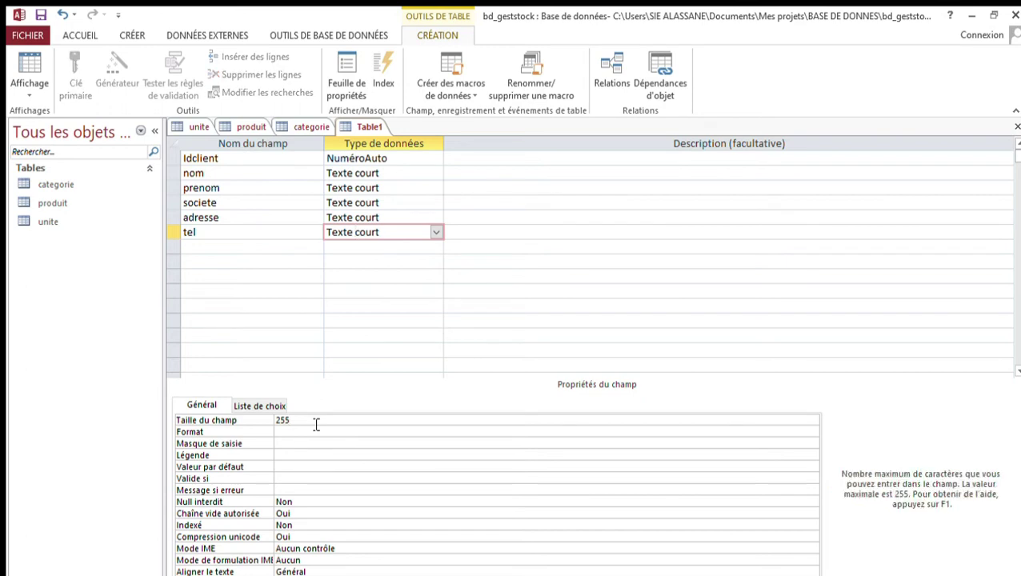
key("BackSpace")
key("BackSpace")
key("BackSpace")
type("8")
Add an email field of type Texte court with a field size of 30 below tel.
left_click(260, 253)
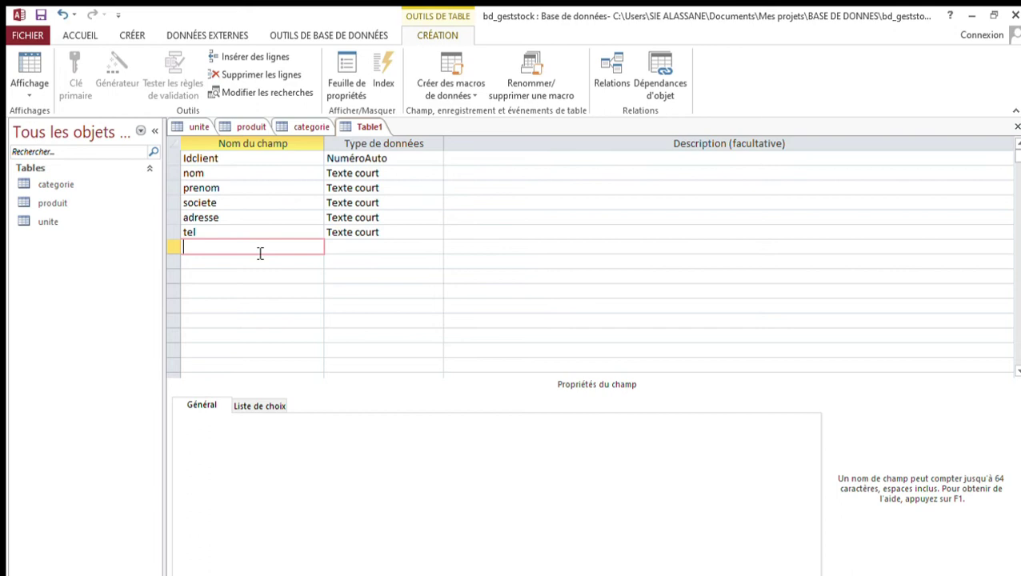
type("email")
left_click(390, 251)
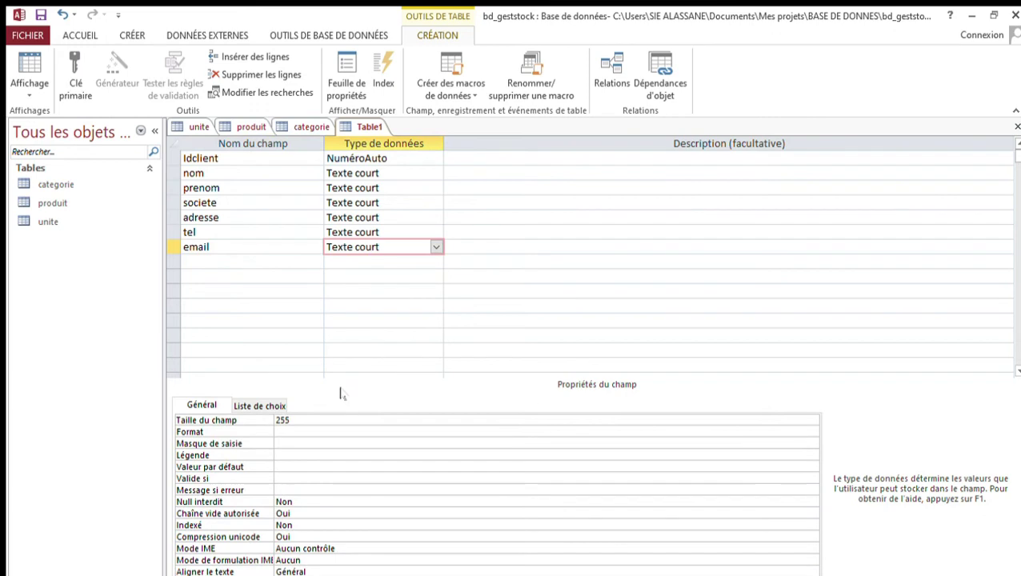
left_click(323, 427)
key("BackSpace")
key("BackSpace")
key("BackSpace")
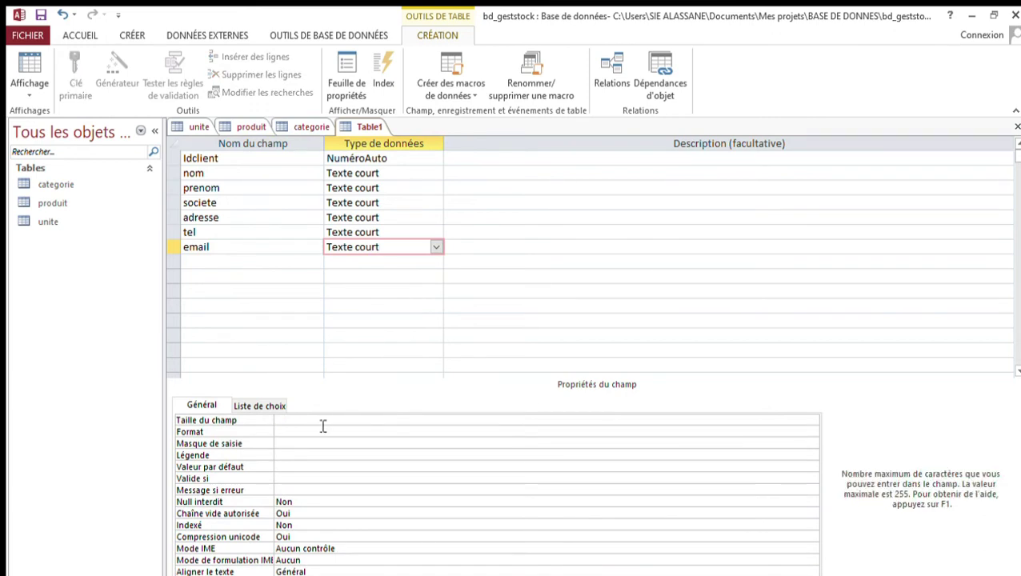
type("30")
Add a ville field of type Texte court with a field size of 15 below email.
left_click(272, 267)
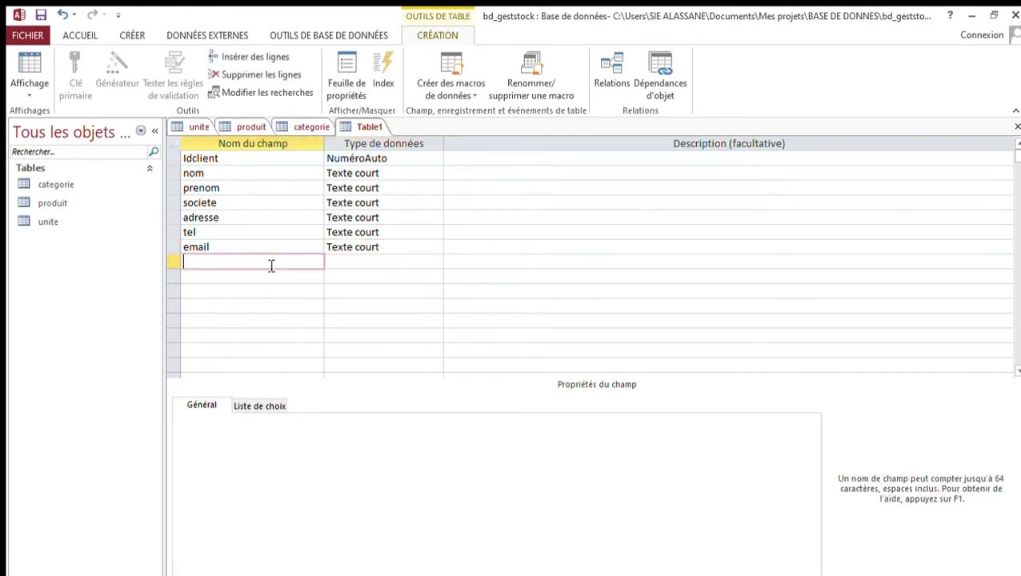
type("ville")
left_click(352, 262)
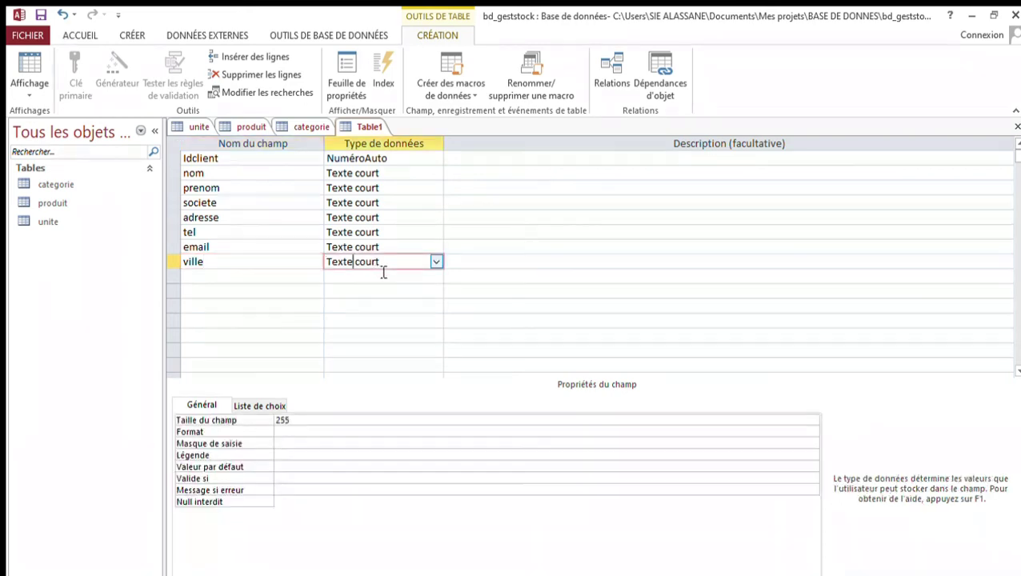
left_click(318, 425)
key("BackSpace")
key("BackSpace")
key("BackSpace")
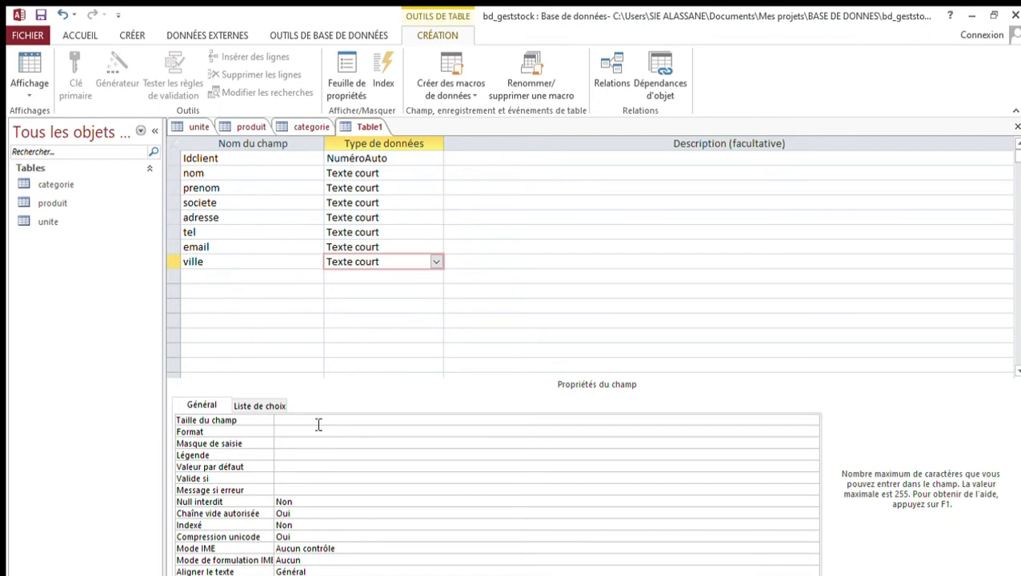
type("15")
key("BackSpace")
type("5")
Make Idclient the primary key and save the table as client.
left_click(239, 158)
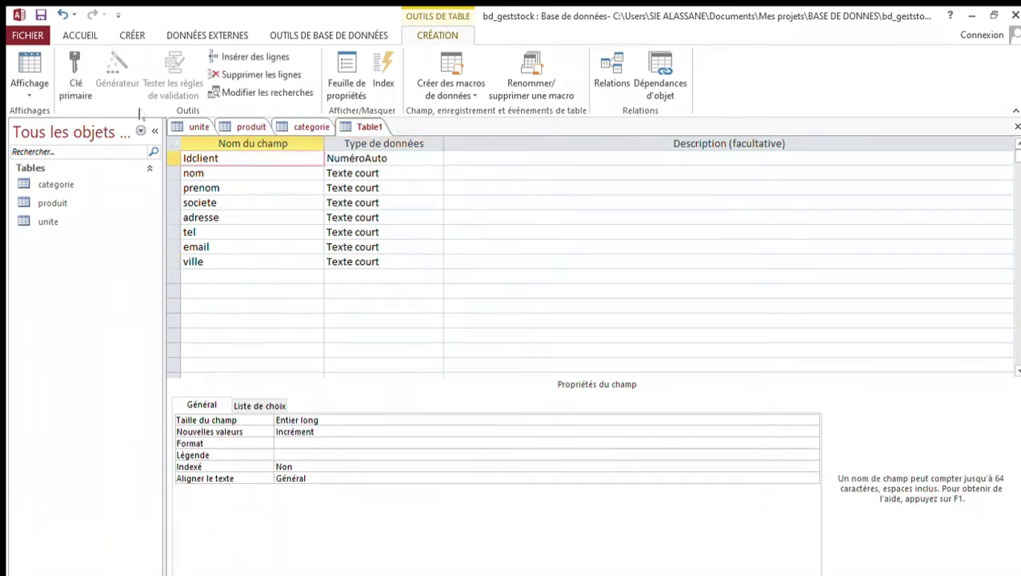
left_click(80, 78)
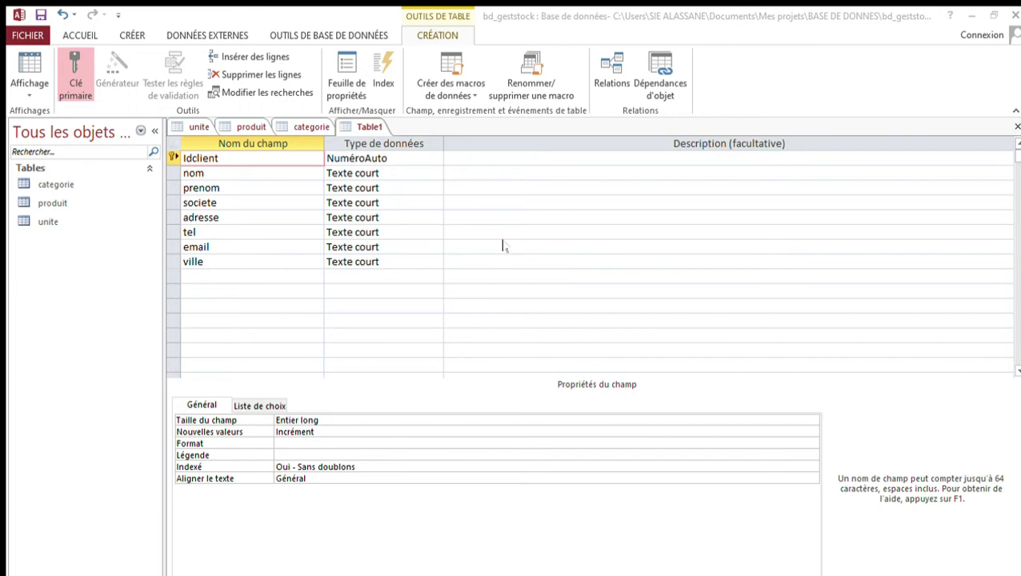
key("Return")
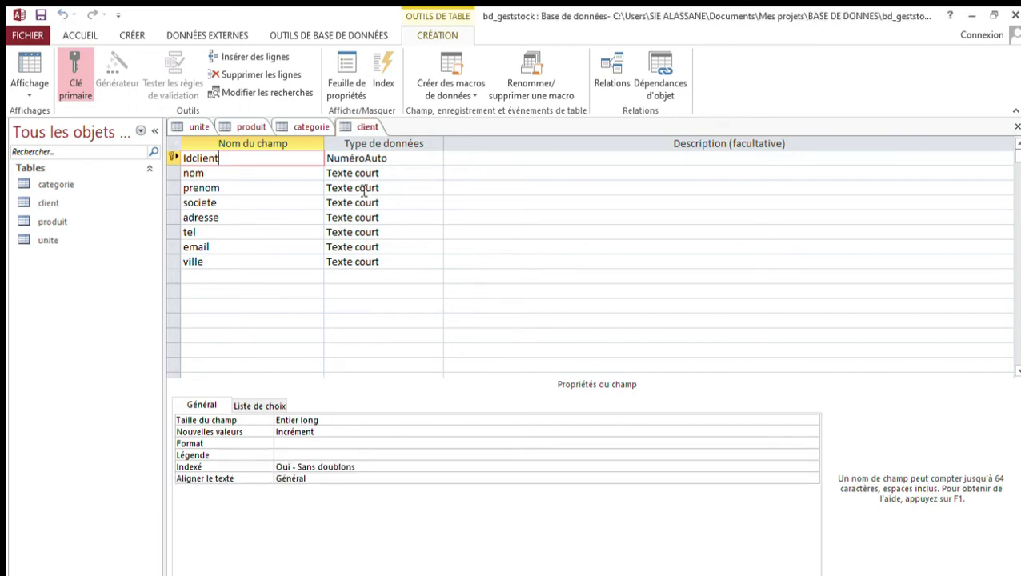
Create another table in design view with an Idcommande field of type NuméroAuto.
left_click(129, 37)
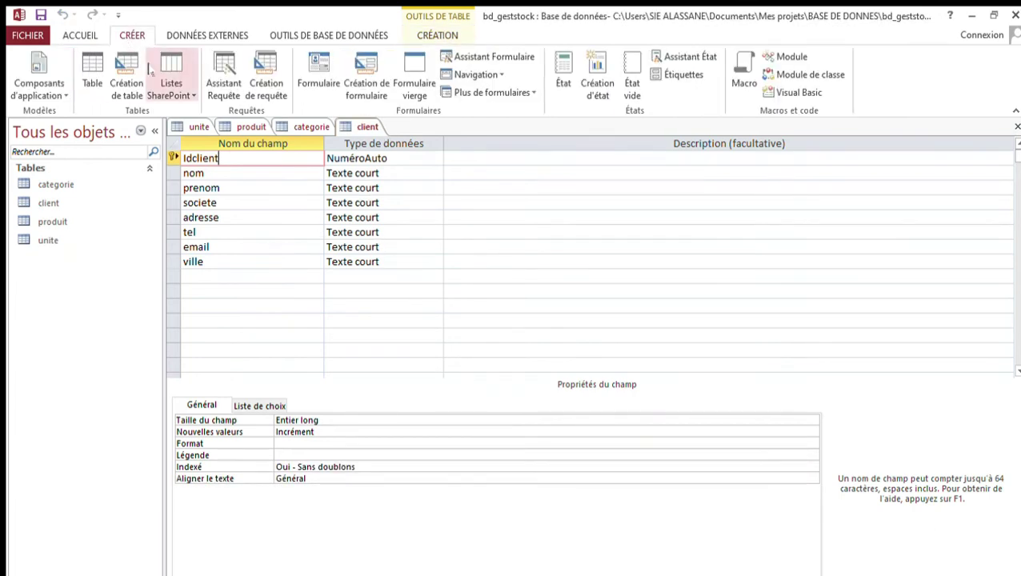
left_click(127, 80)
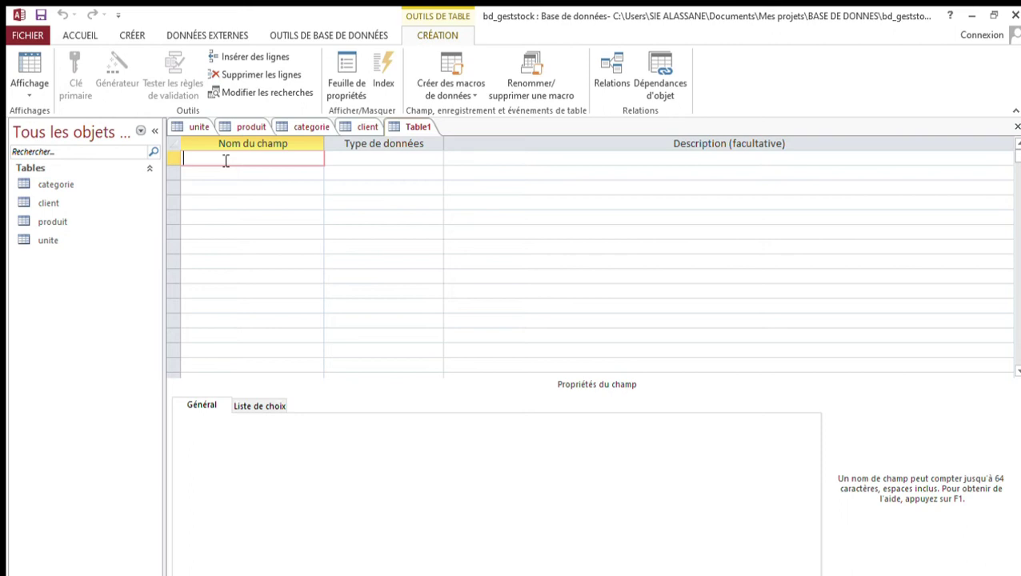
type("Idcommande")
left_click(418, 160)
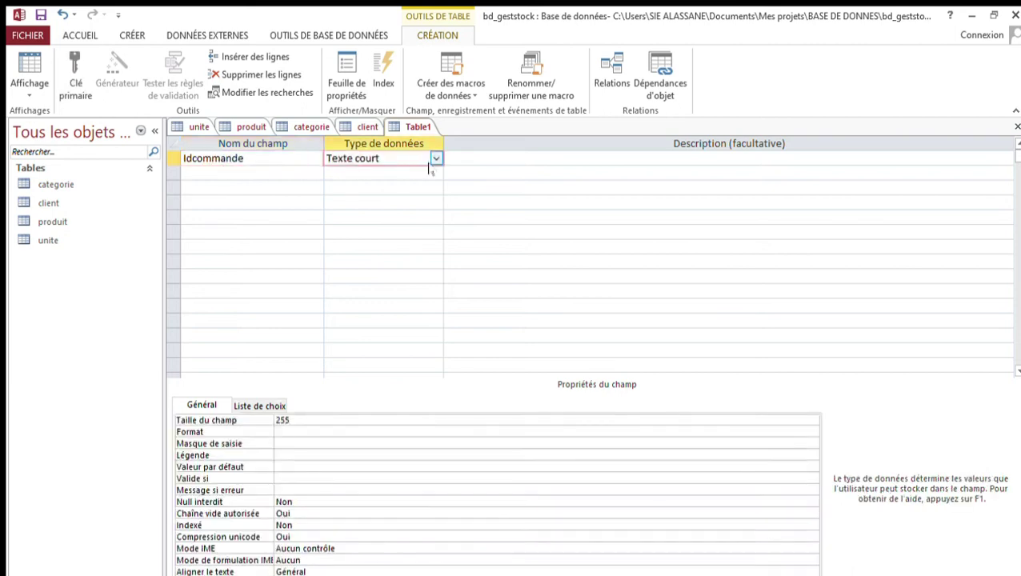
left_click(392, 249)
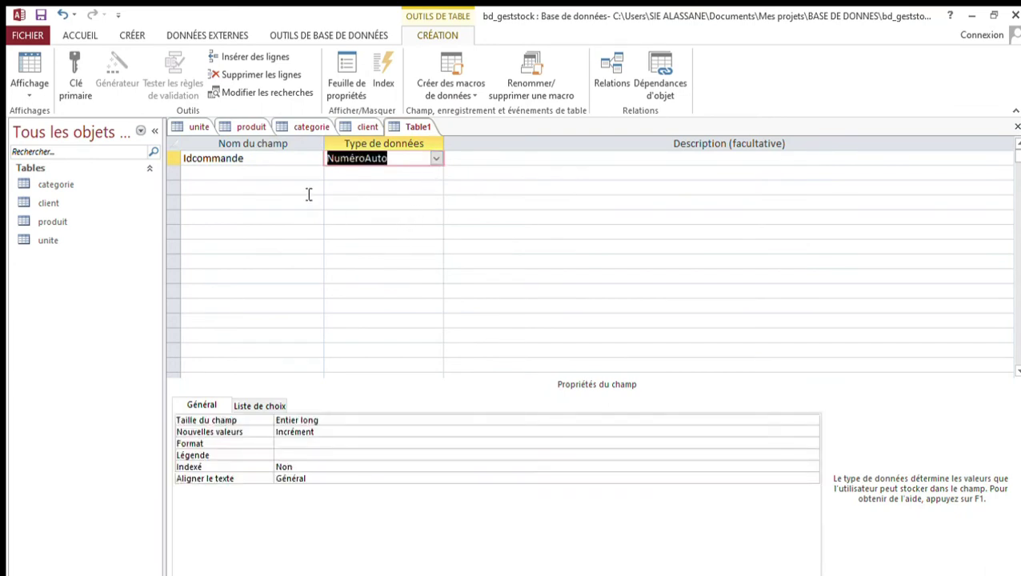
Add a codcommande field of type Numérique below Idcommande.
left_click(266, 176)
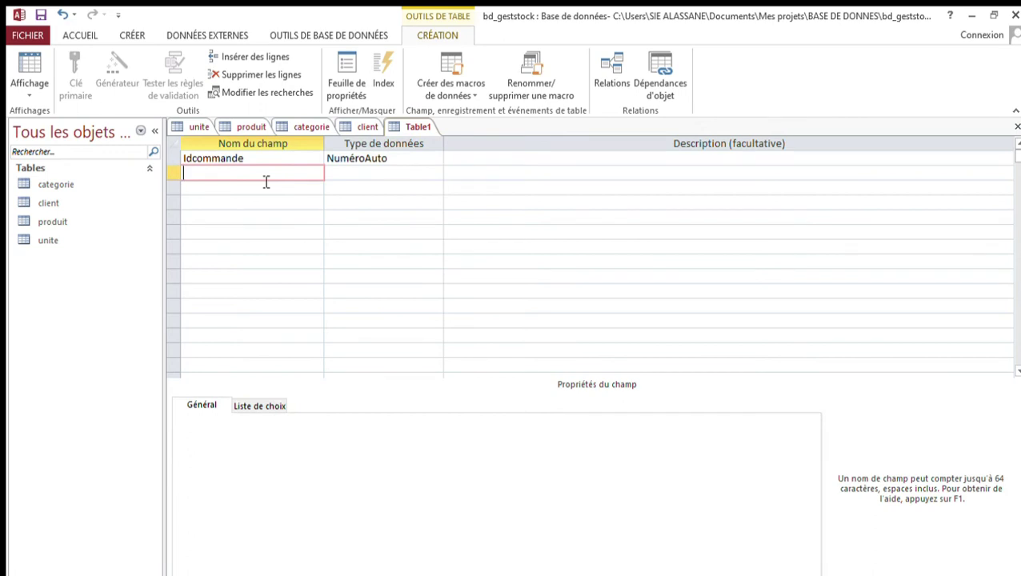
type("codcommande")
left_click(362, 174)
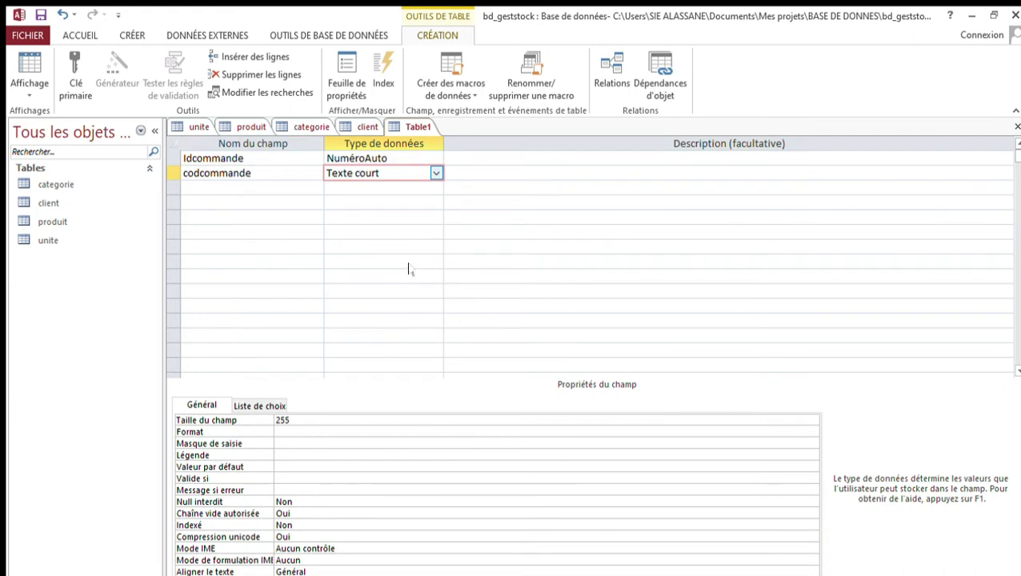
type("M")
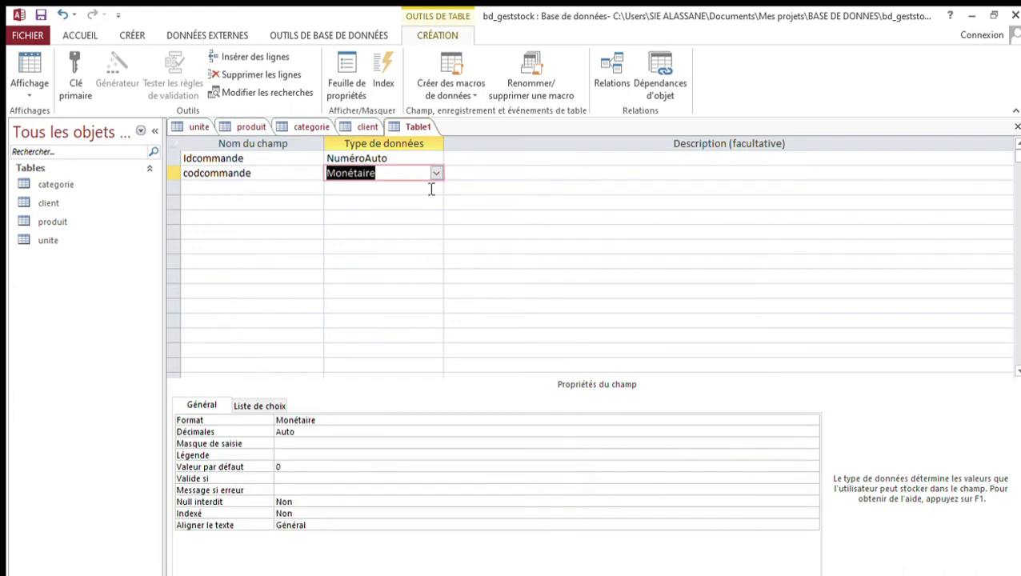
type("Numérique")
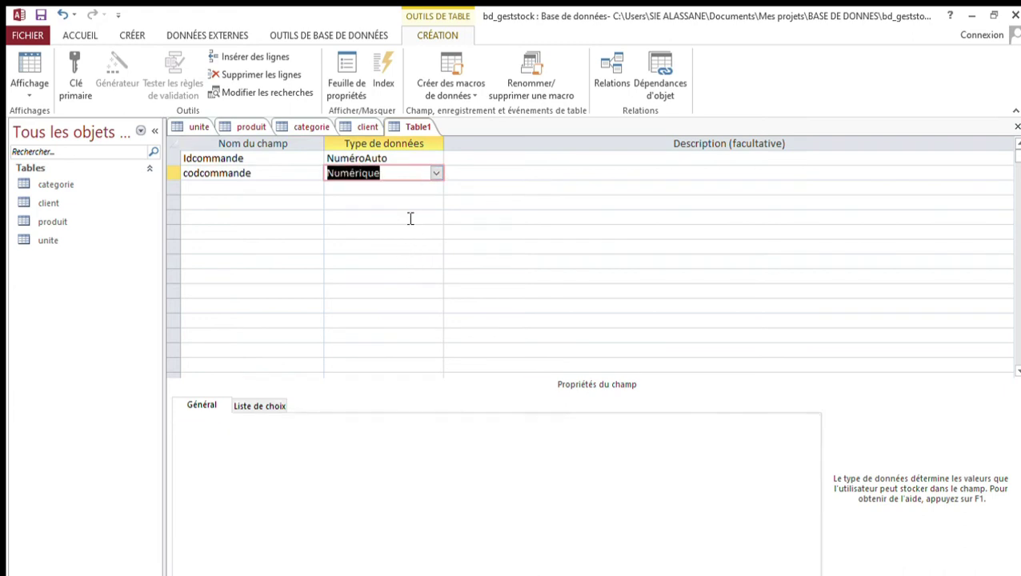
Add an Idclient field of type Numérique below codcommande.
left_click(280, 194)
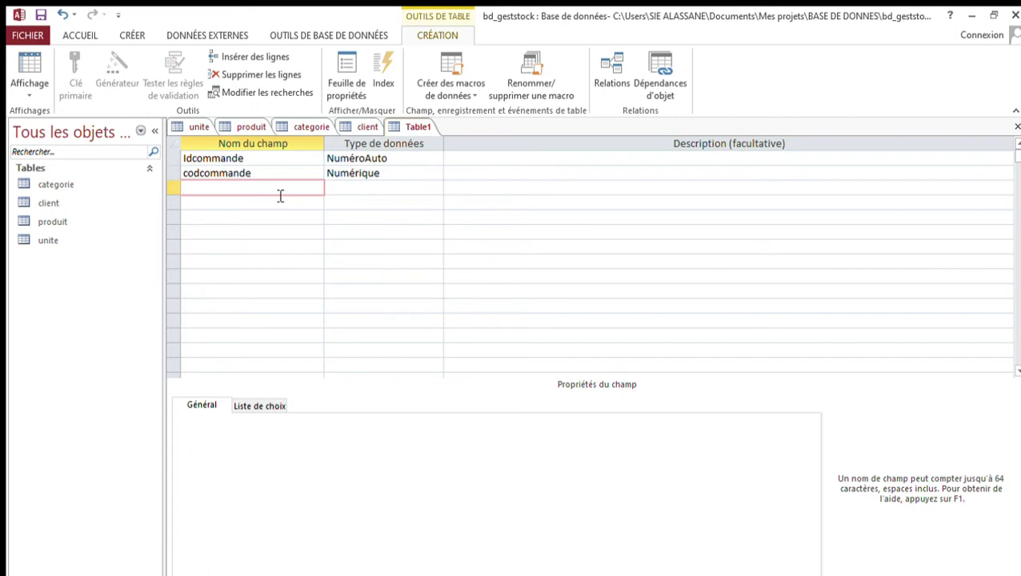
type("Idc")
type("lient")
left_click(342, 189)
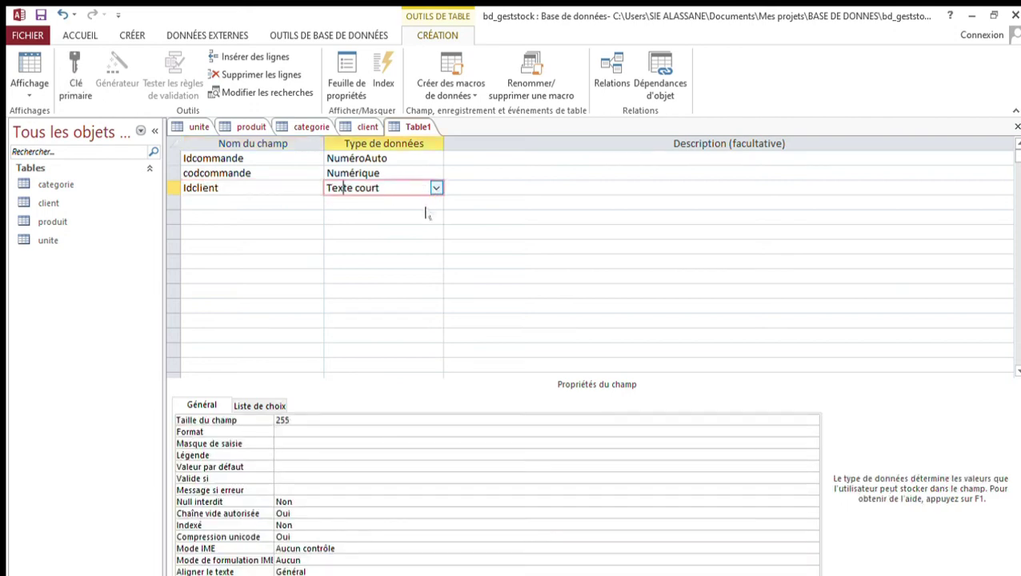
type("n")
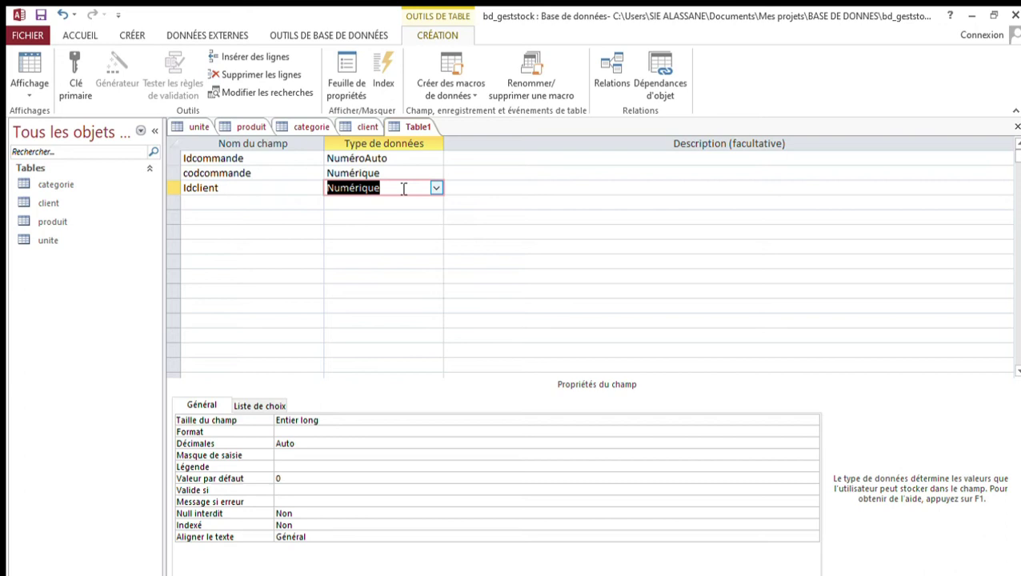
left_click(277, 209)
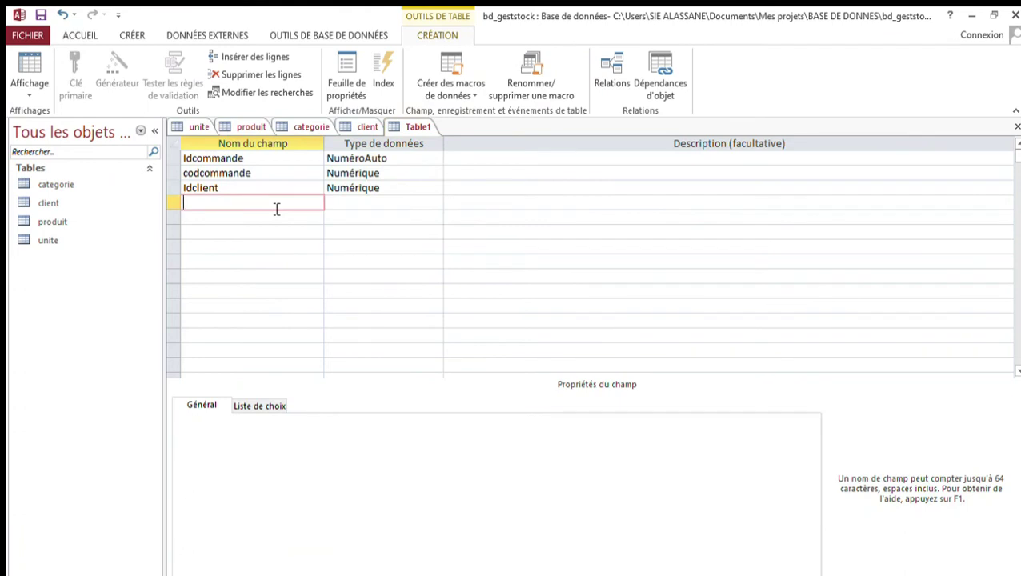
Add a datecommande field of type Date/Heure with the format Date, abrégé below Idclient.
type("datecommande")
left_click(344, 206)
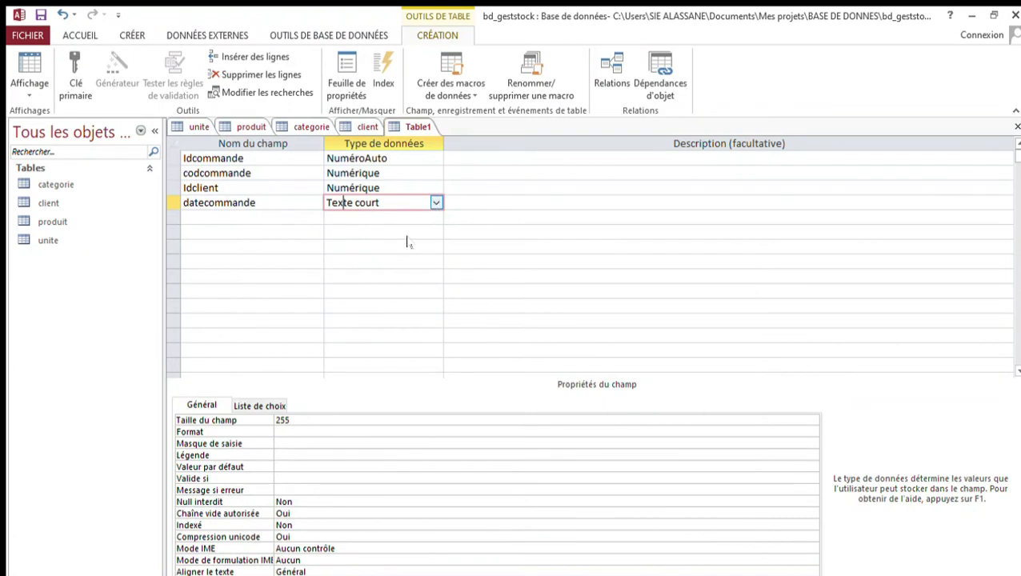
type("d")
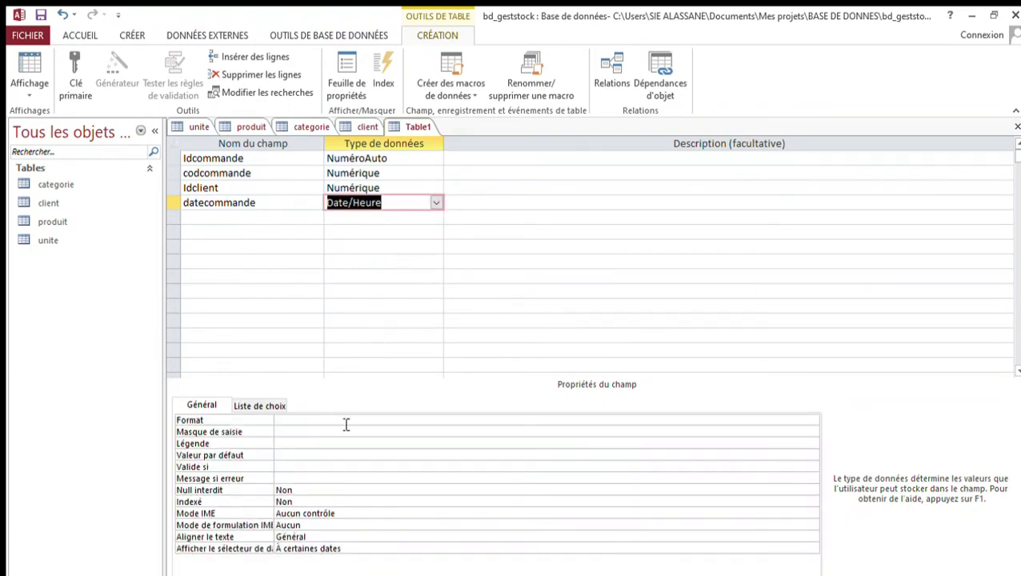
left_click(346, 421)
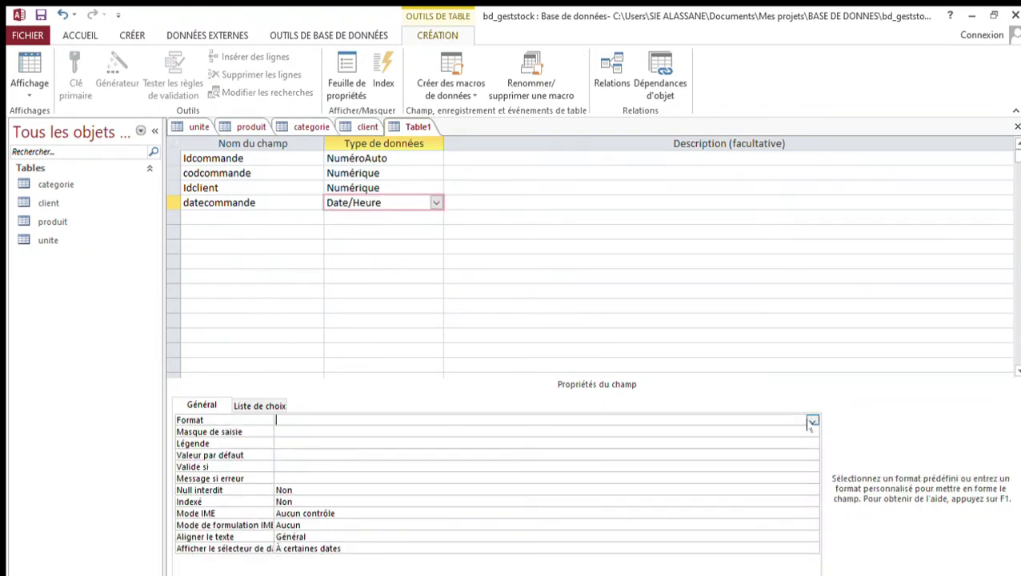
left_click(689, 466)
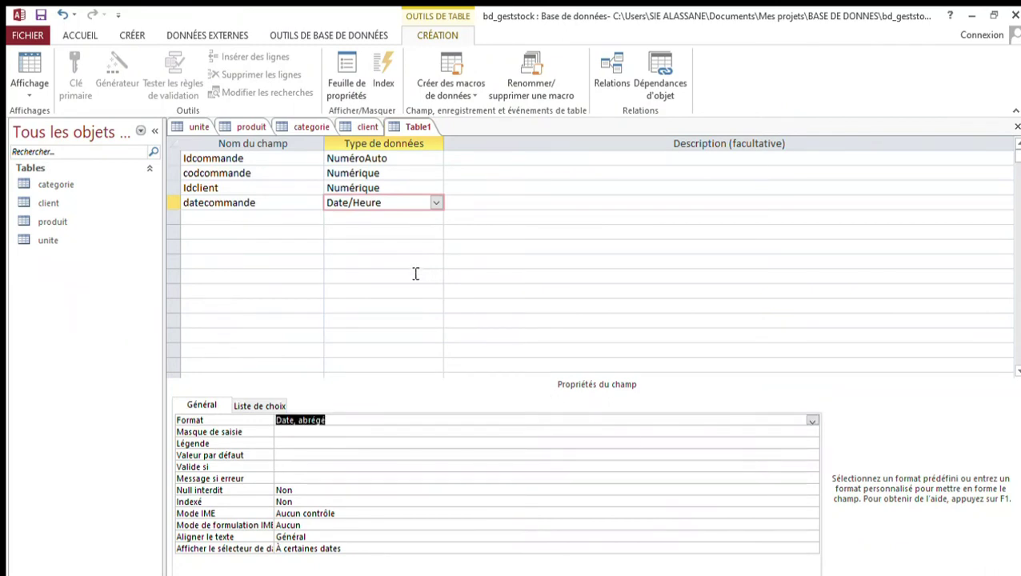
Add a sujet field of type Texte court with a field size of 50 below datecommande.
left_click(257, 221)
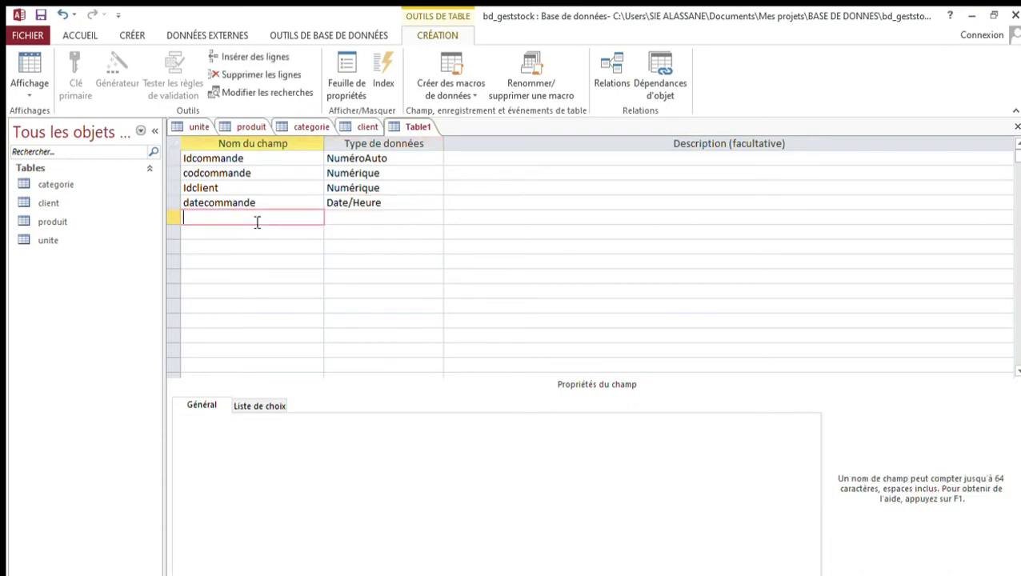
type("sujet")
left_click(337, 221)
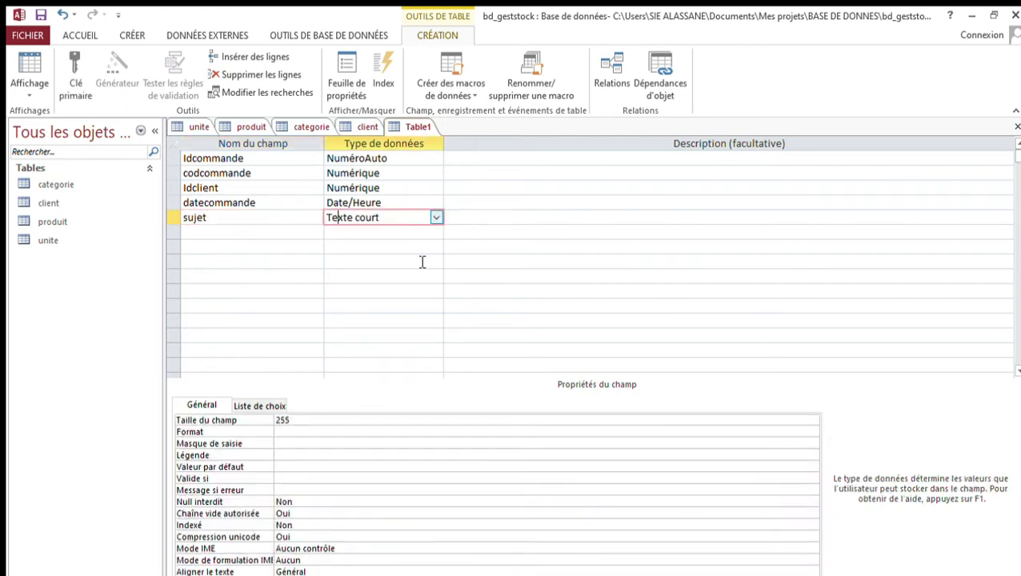
left_click(321, 424)
key("BackSpace")
key("BackSpace")
key("BackSpace")
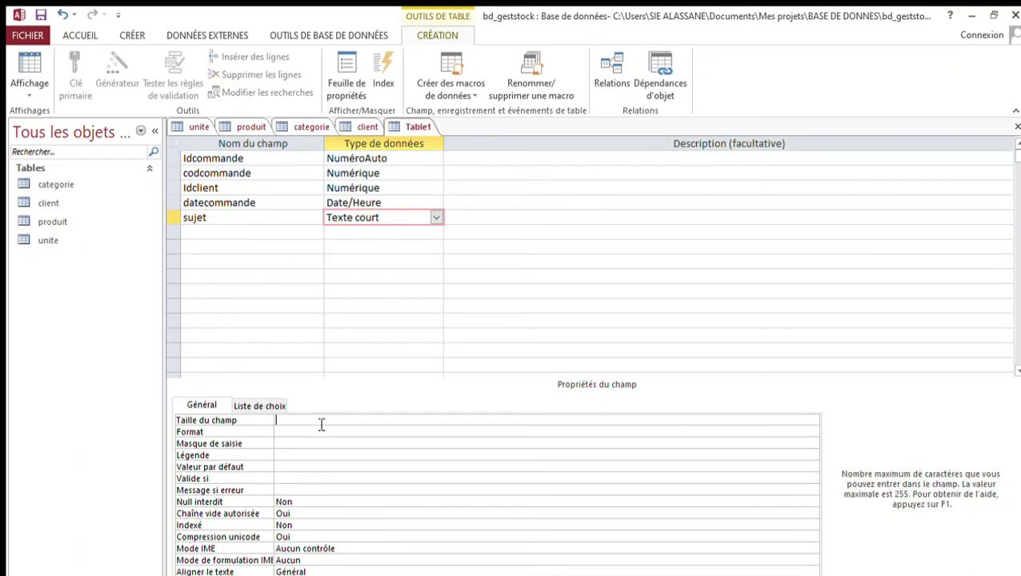
type("50")
Add a montant field of type Monétaire with the Monétaire format below sujet.
left_click(271, 240)
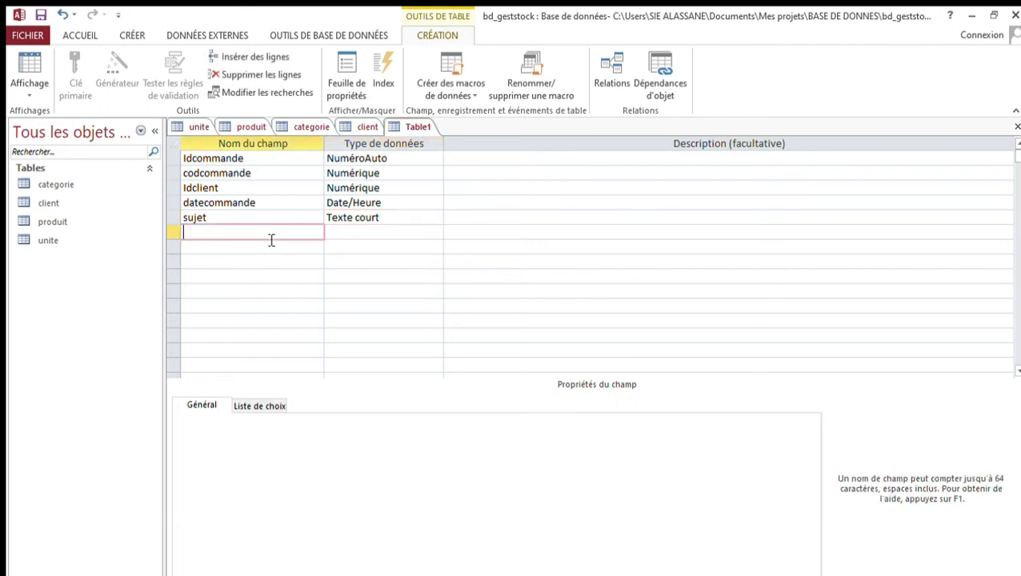
type("montant")
key("Tab")
left_click(398, 237)
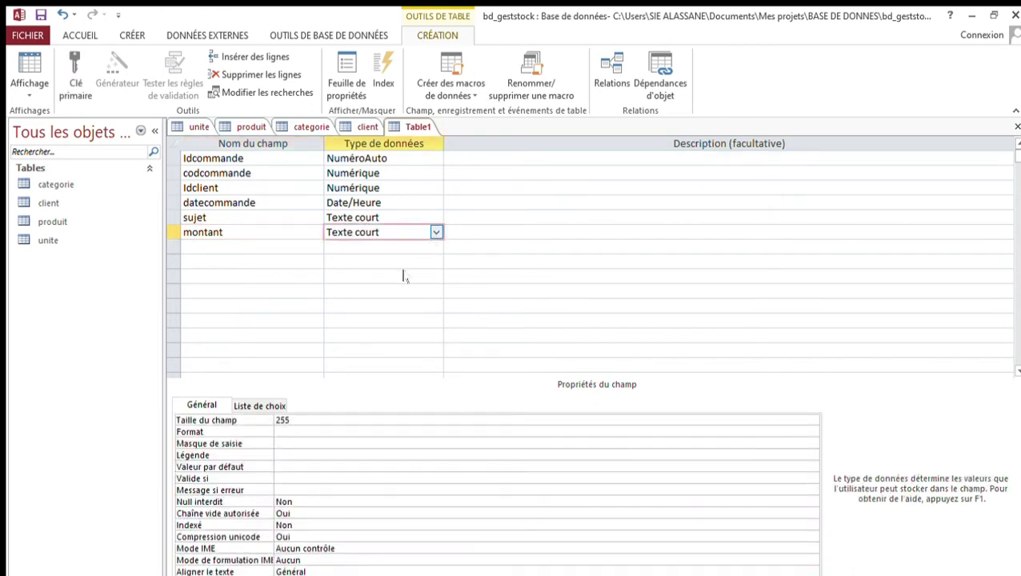
type("n")
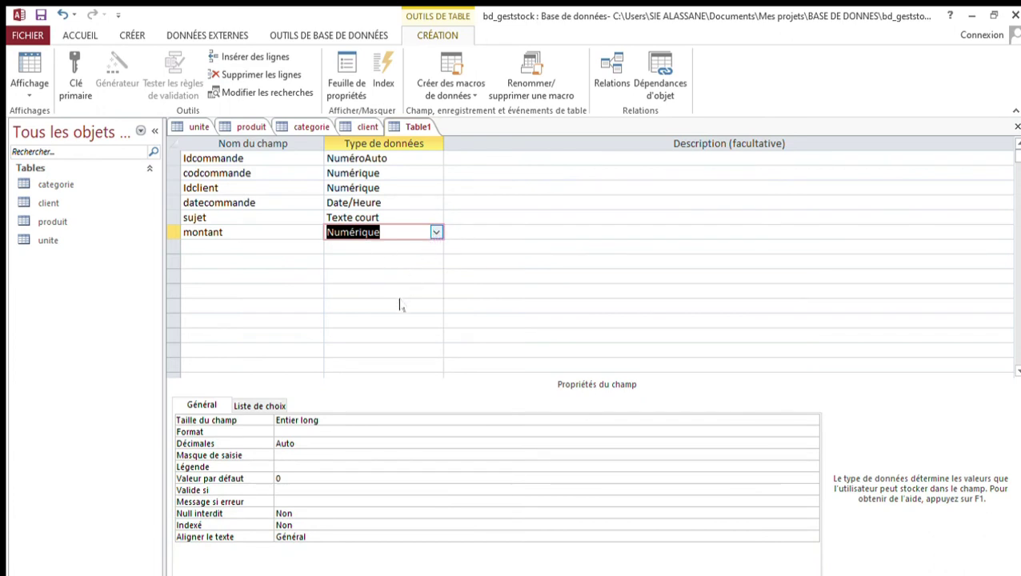
type("m")
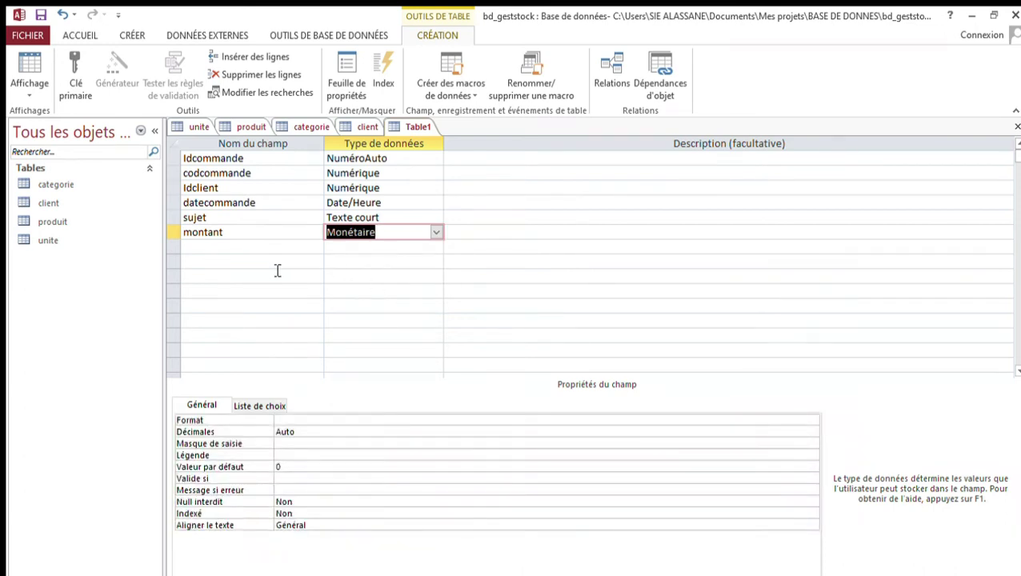
left_click(337, 421)
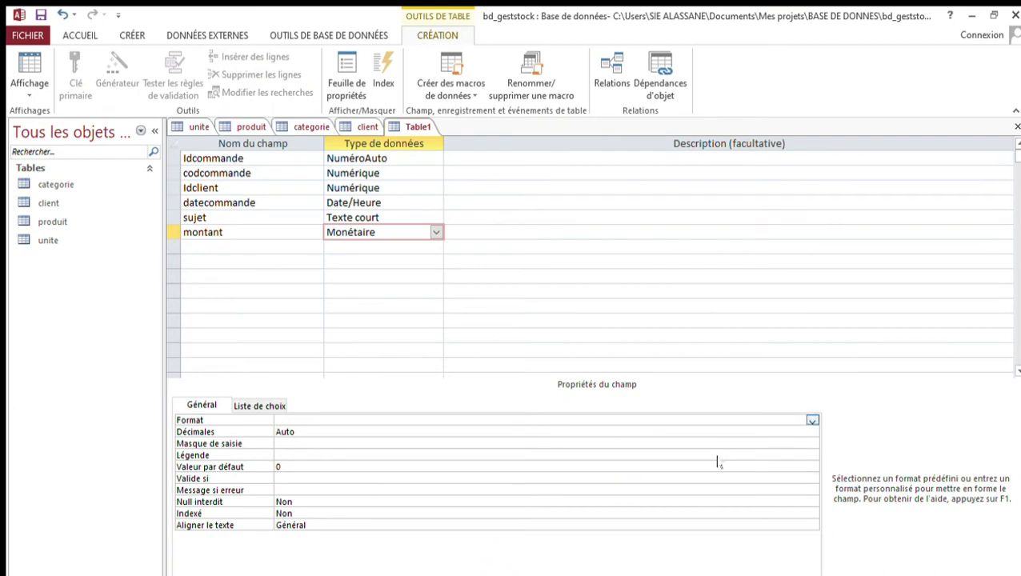
left_click(656, 440)
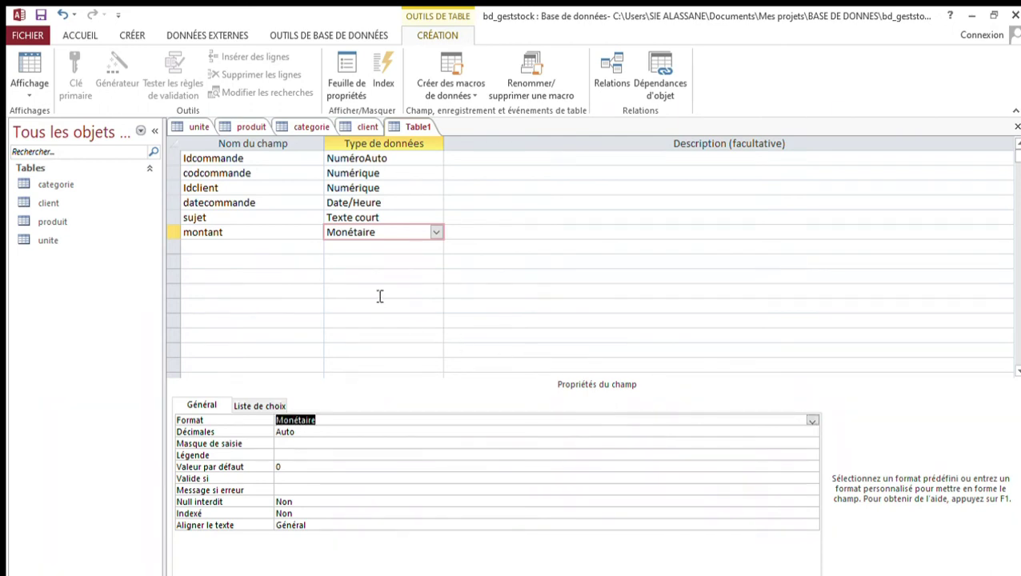
left_click(241, 257)
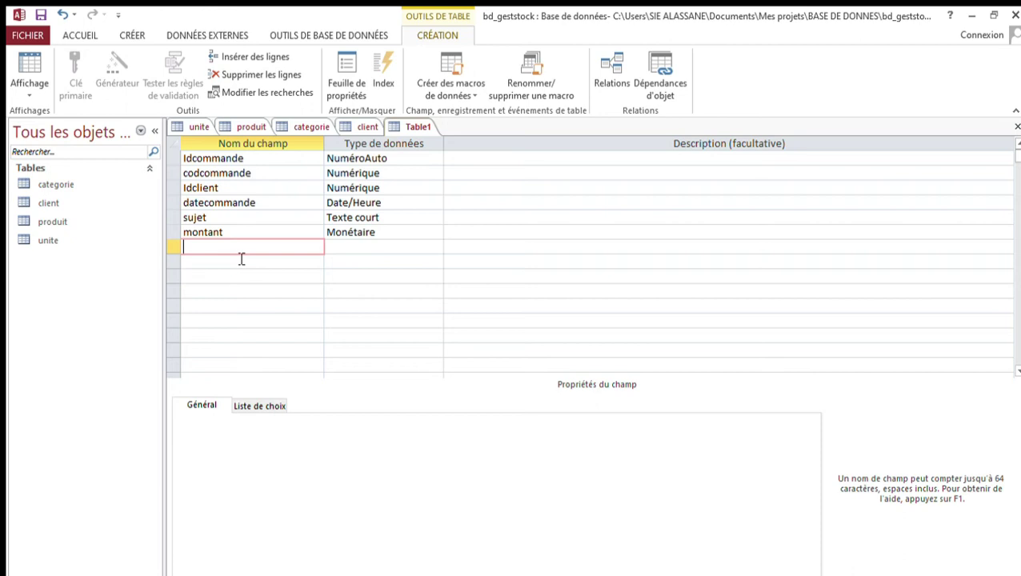
left_click(346, 237)
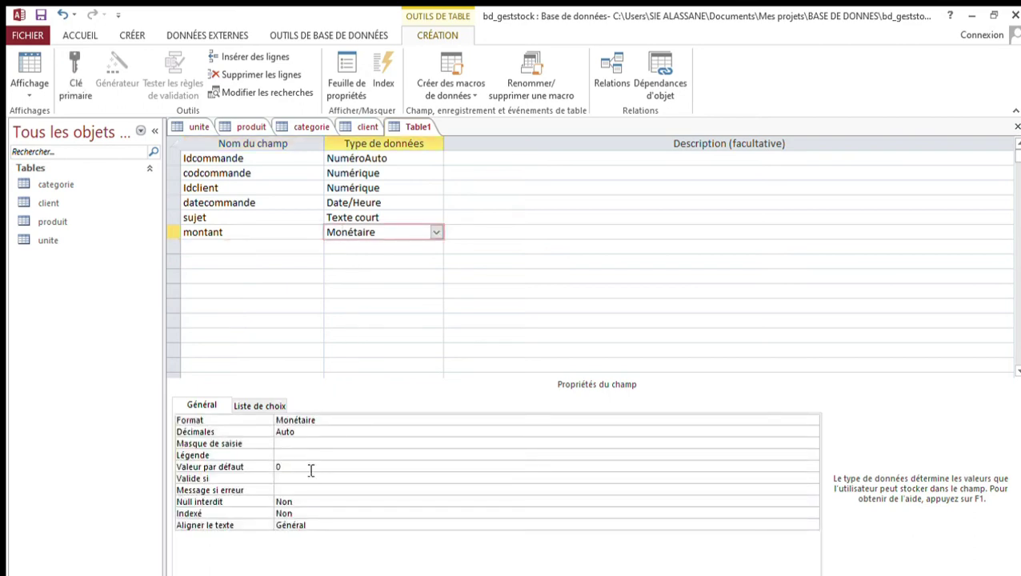
Add a status field of type Texte court with a field size of 10 below montant.
left_click(256, 248)
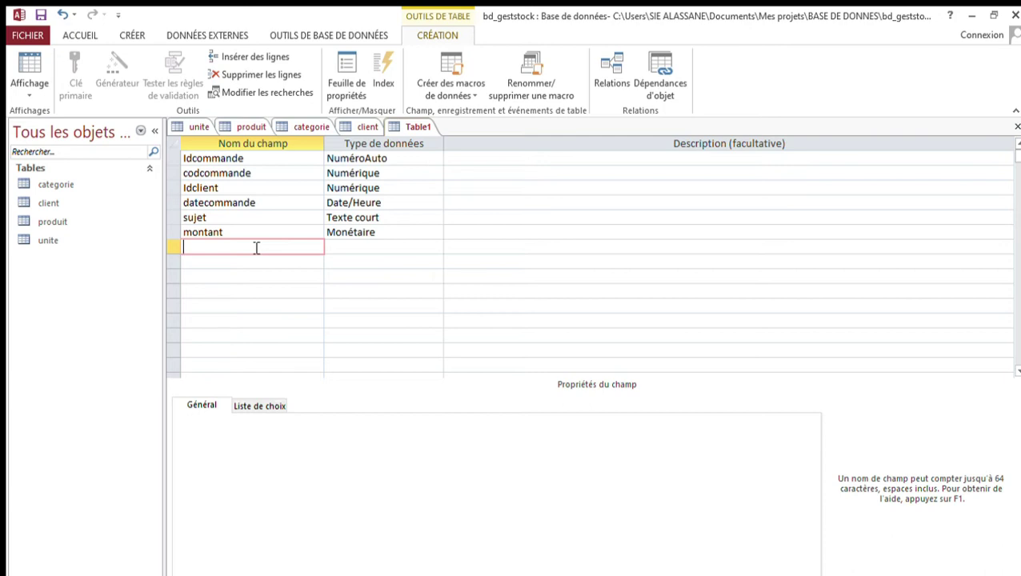
type("status")
left_click(360, 249)
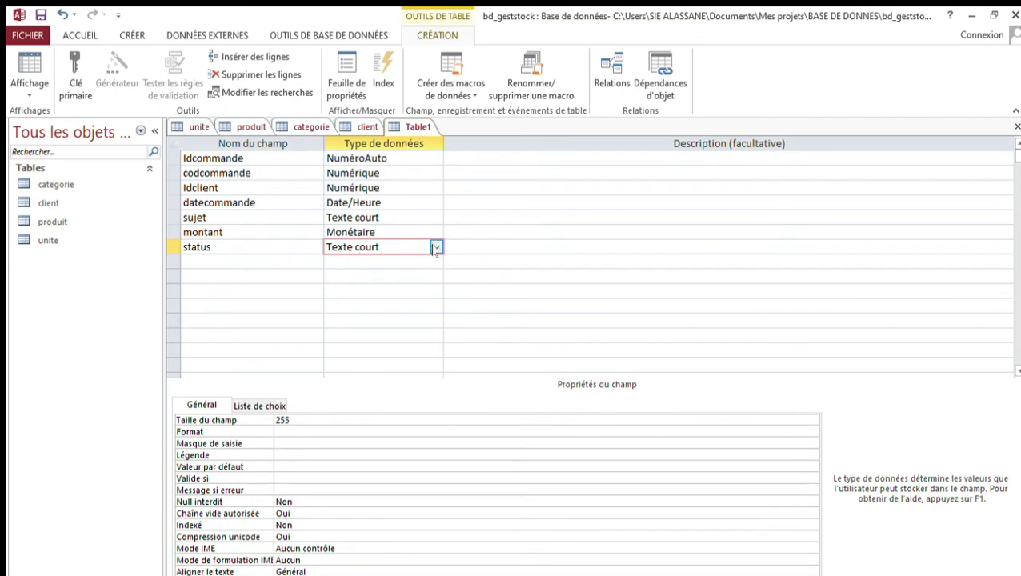
left_click(316, 426)
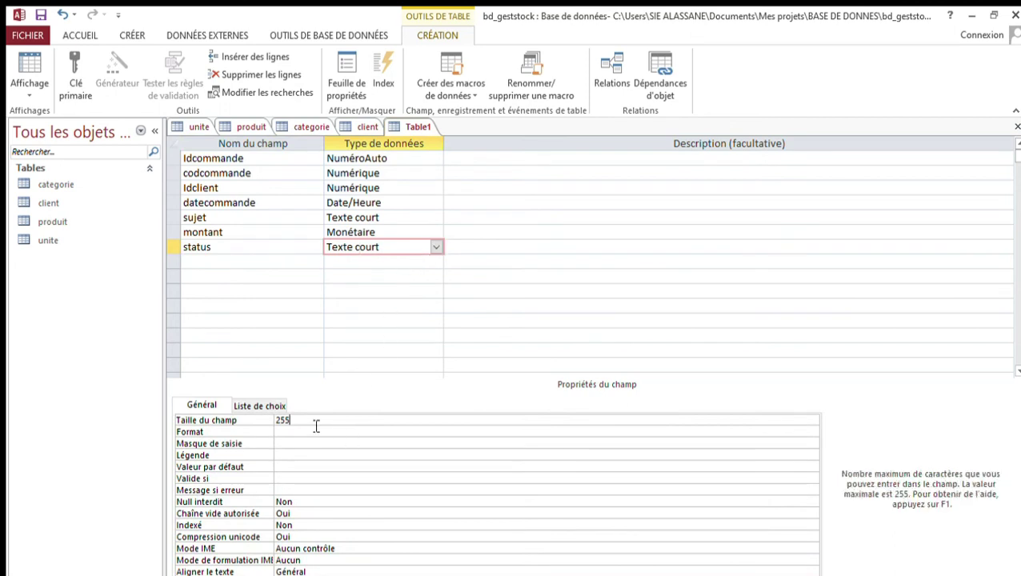
key("BackSpace")
key("BackSpace")
key("BackSpace")
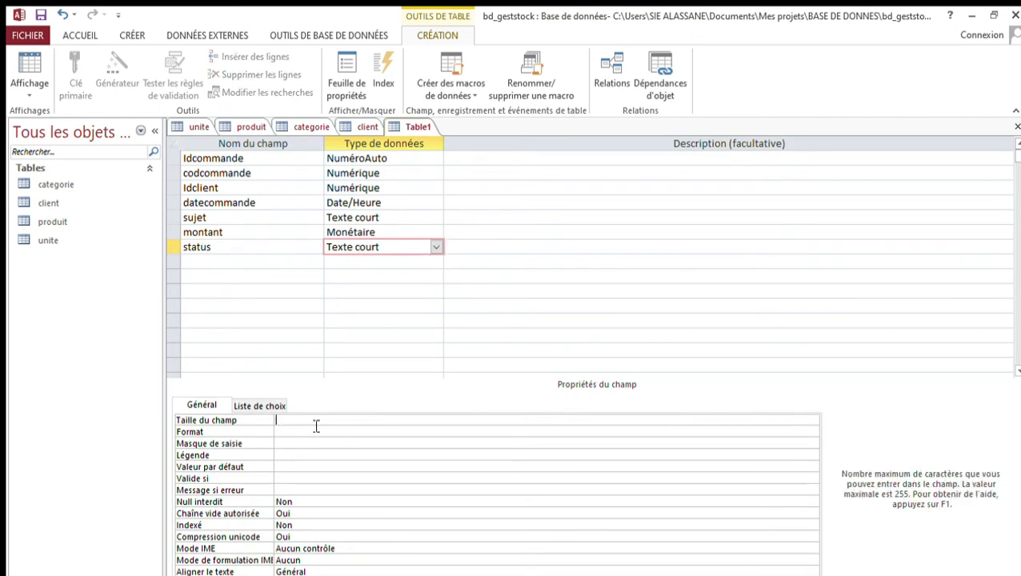
type("10")
Describe the status field as "(en cours, livre, ou renvoyer,annuler)".
left_click(519, 253)
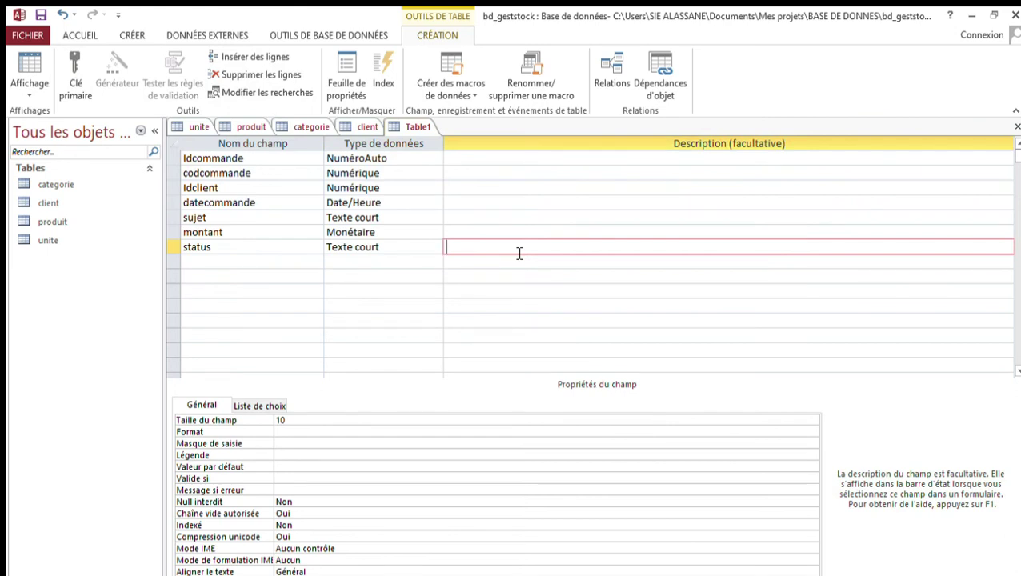
type("(")
type("en")
type(" cour")
type("s,$")
key("BackSpace")
key("BackSpace")
type(", liv")
type("re")
type(", o")
type("u")
type("re")
type("nvo")
type("i")
key("BackSpace")
type("yer,")
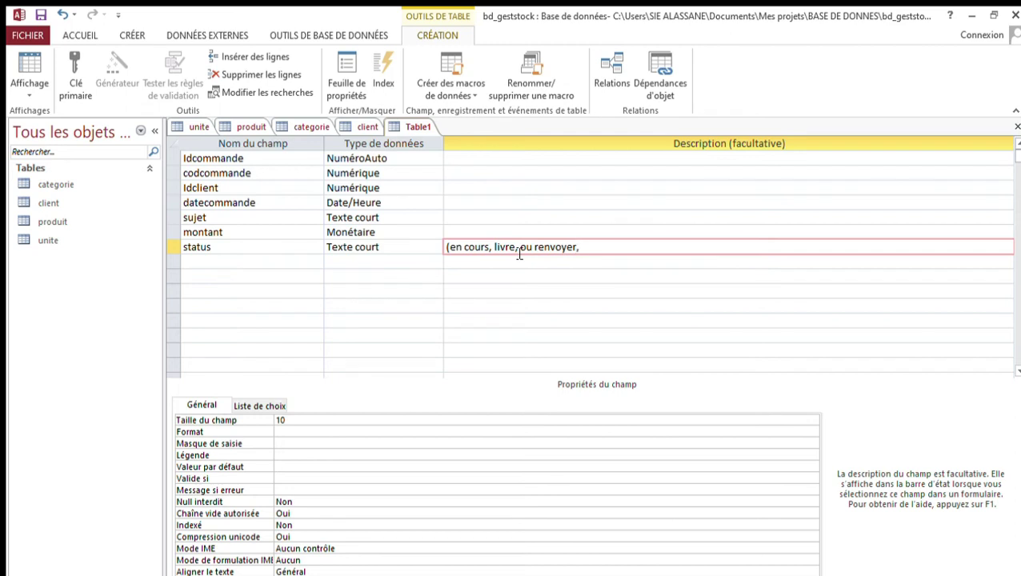
type("annuler)")
Add a typepaiement field of type Texte court, described as "(espece,cheque...)", with a field size of 10.
left_click(284, 264)
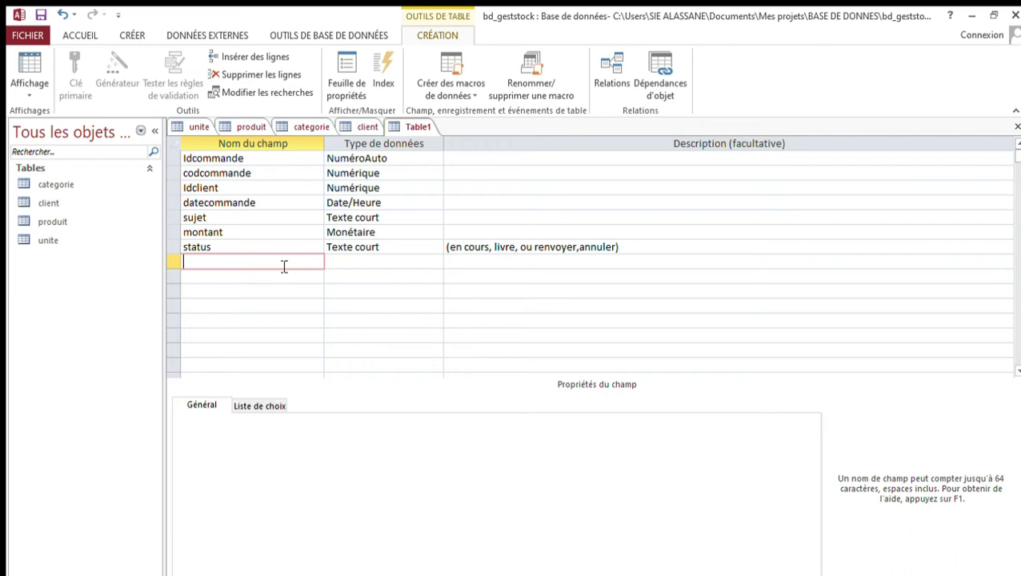
type("typepaiement")
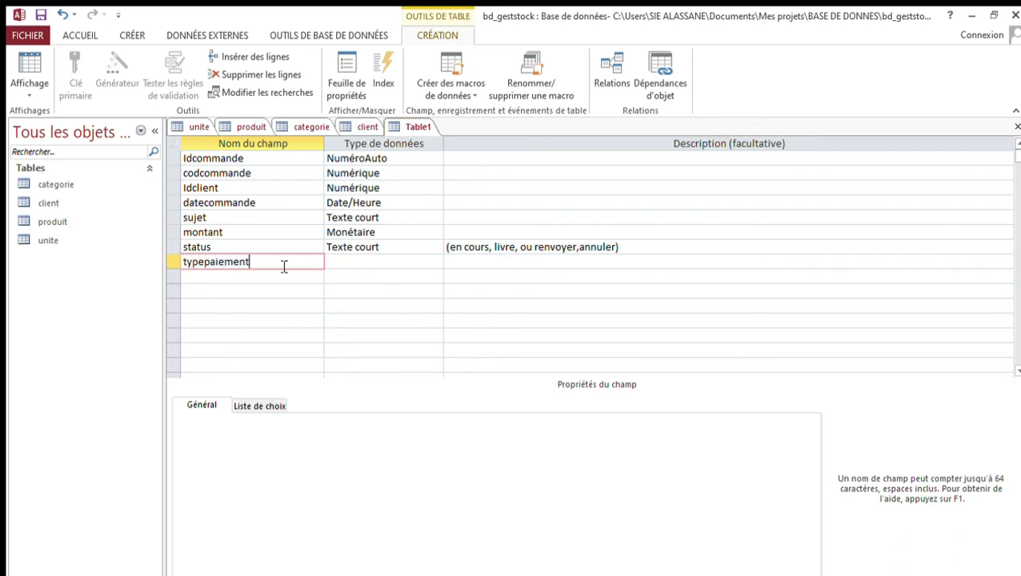
left_click(351, 265)
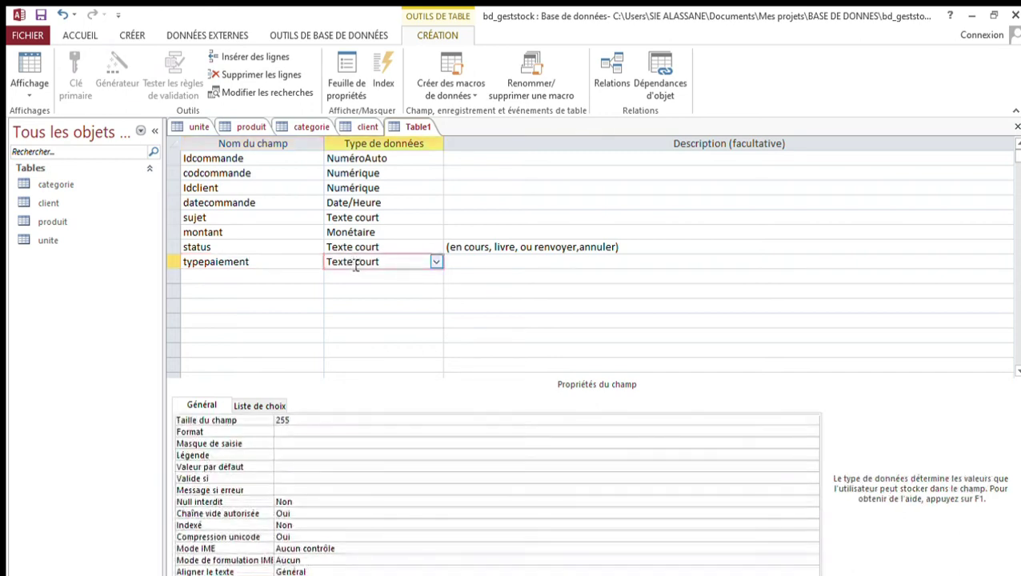
left_click(474, 268)
type("(")
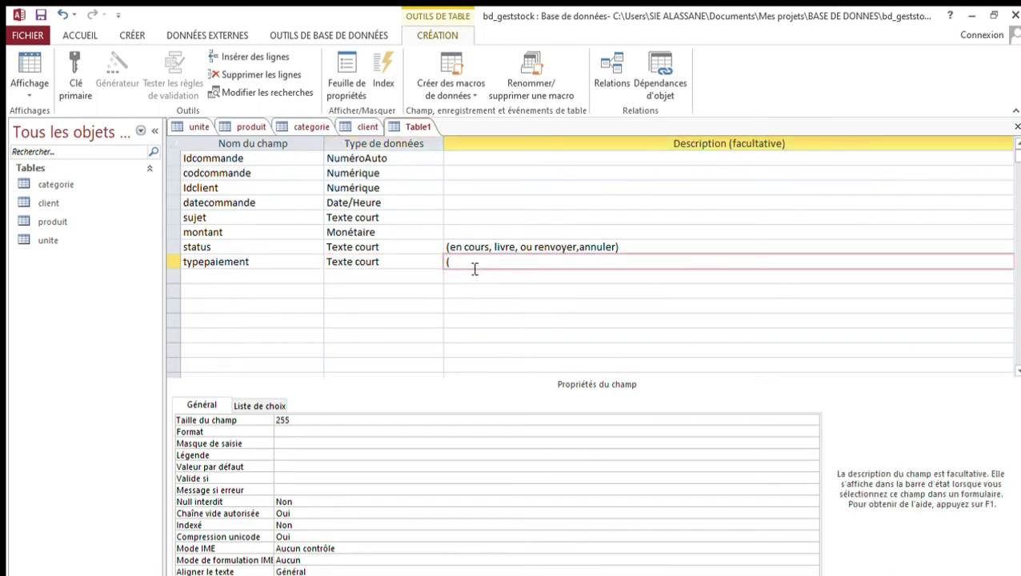
type("espece,cheque...)")
left_click(331, 423)
key("BackSpace")
key("BackSpace")
key("BackSpace")
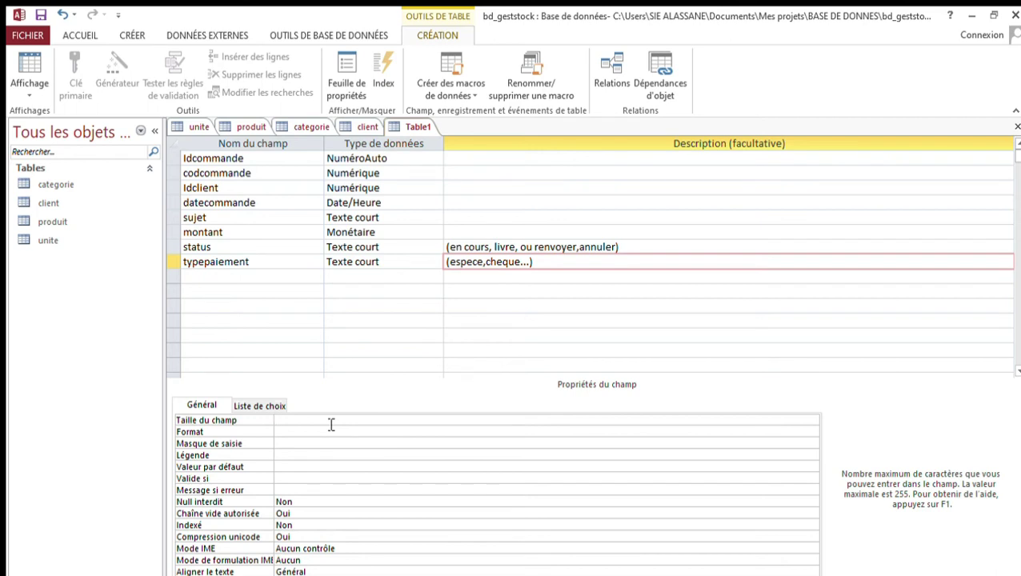
type("10")
Add a codefacture field of type Texte court below typepaiement.
left_click(269, 281)
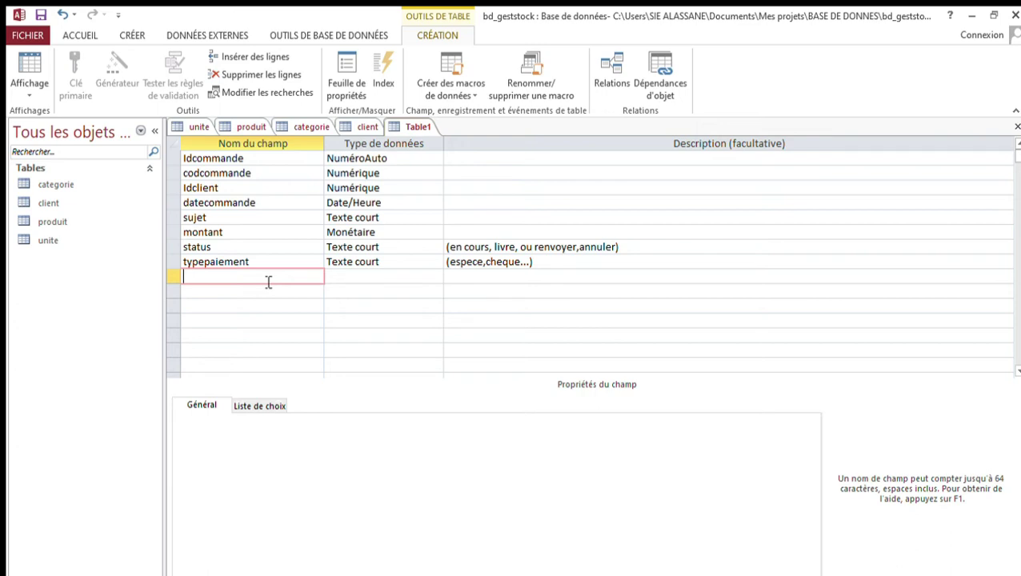
type("codefacture")
left_click(341, 278)
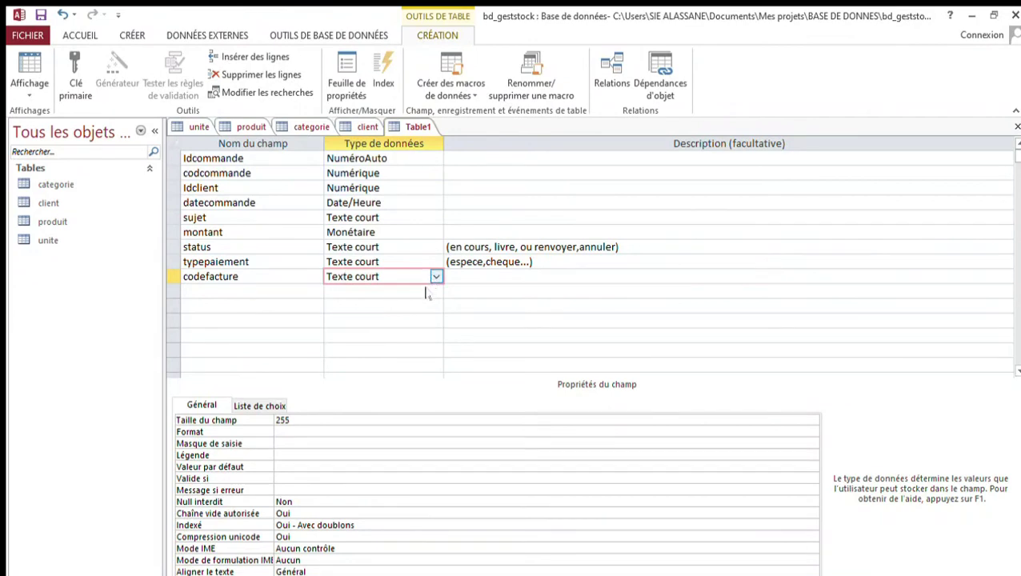
Change the codcommande field's type to Texte court and set its field size to 20.
left_click(427, 174)
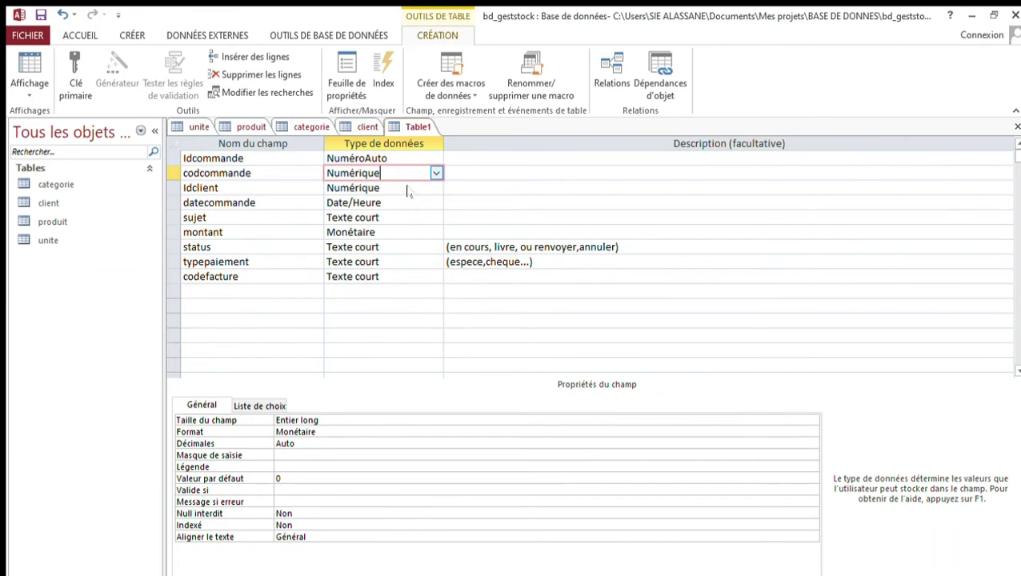
left_click(411, 189)
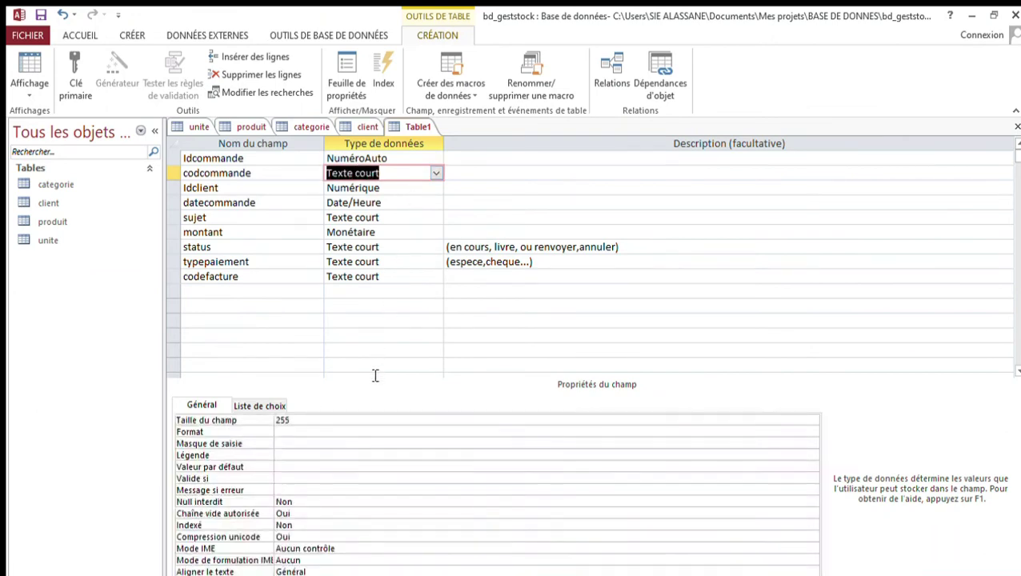
left_click(347, 419)
type("20")
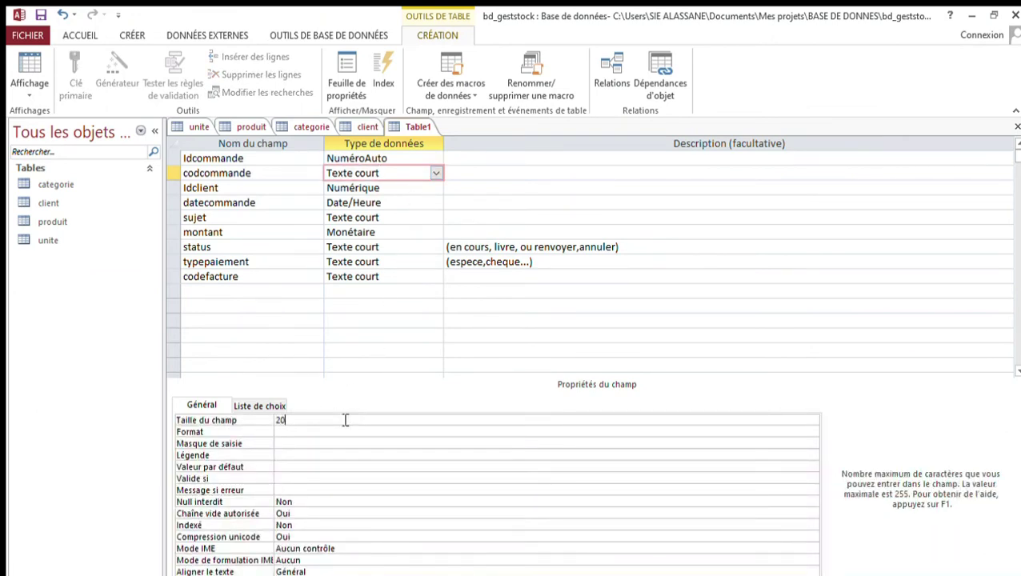
Set the codefacture field's size to 20.
left_click(399, 277)
left_click(305, 423)
key("BackSpace")
key("BackSpace")
type("20")
key("BackSpace")
key("BackSpace")
key("BackSpace")
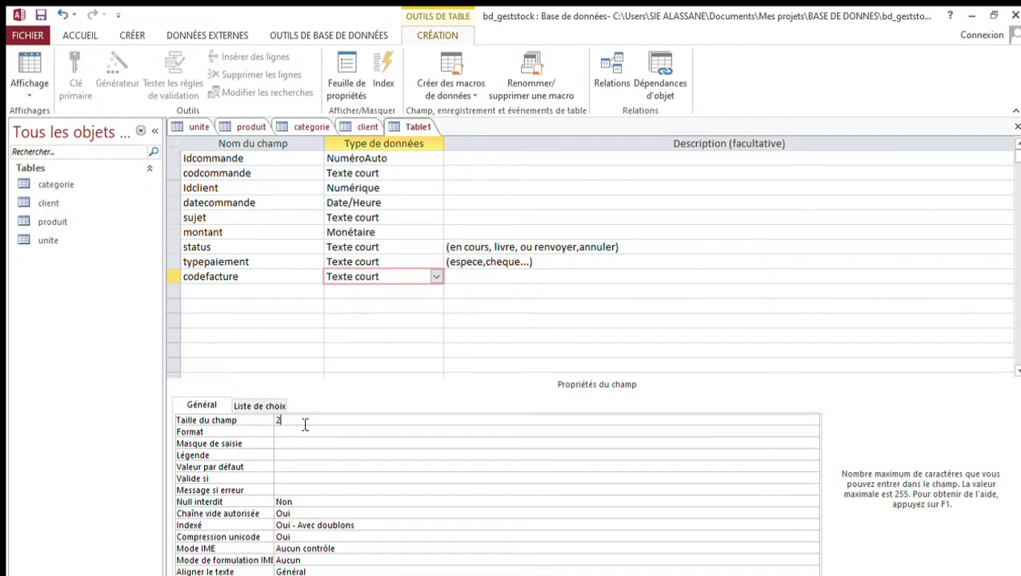
type("20")
Make Idcommande the primary key and save the table as commande.
left_click(240, 161)
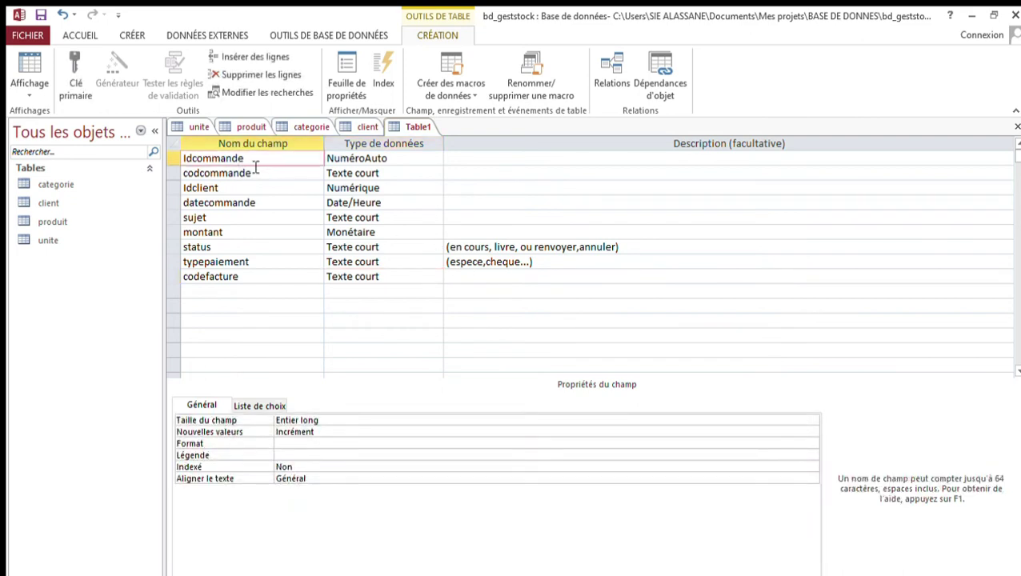
left_click(76, 80)
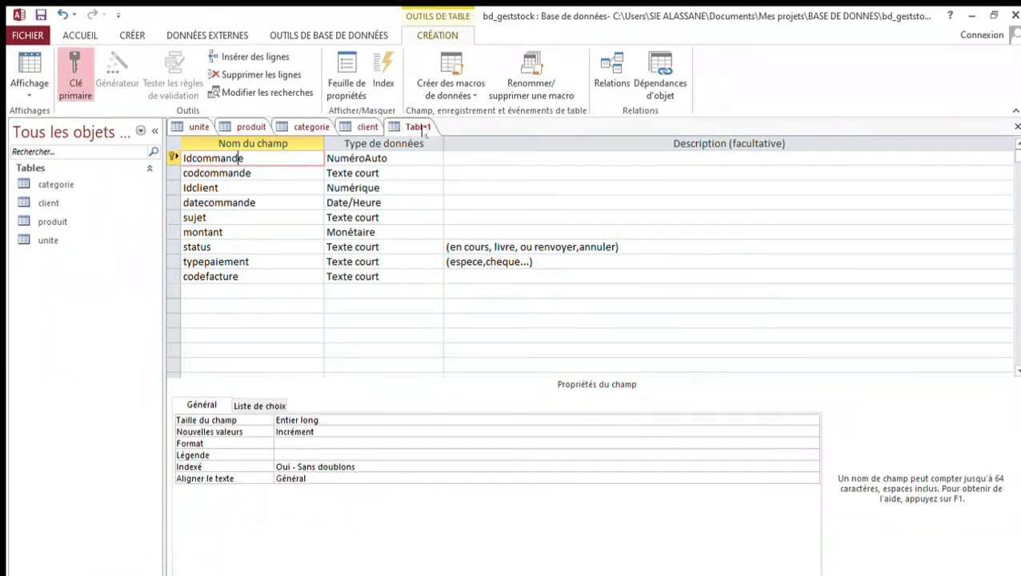
key("ctrl+s")
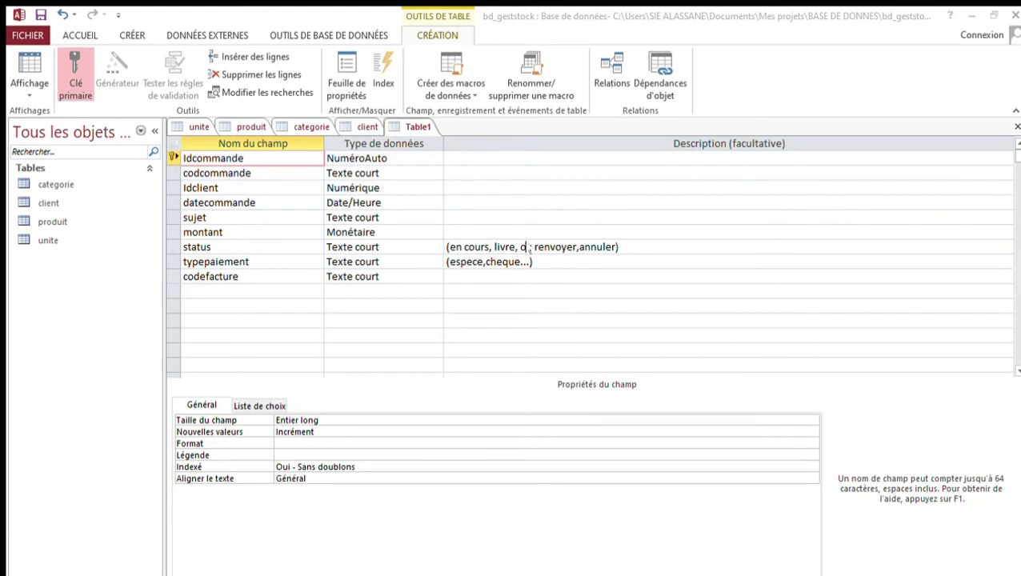
key("Return")
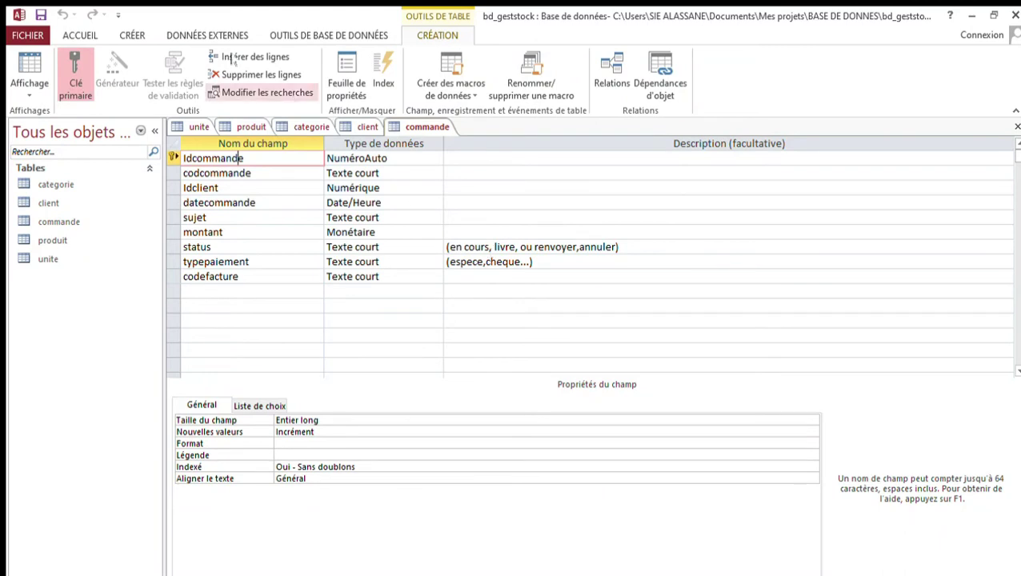
Create a new table in design view with a first field Idcommande of type Numérique.
left_click(134, 37)
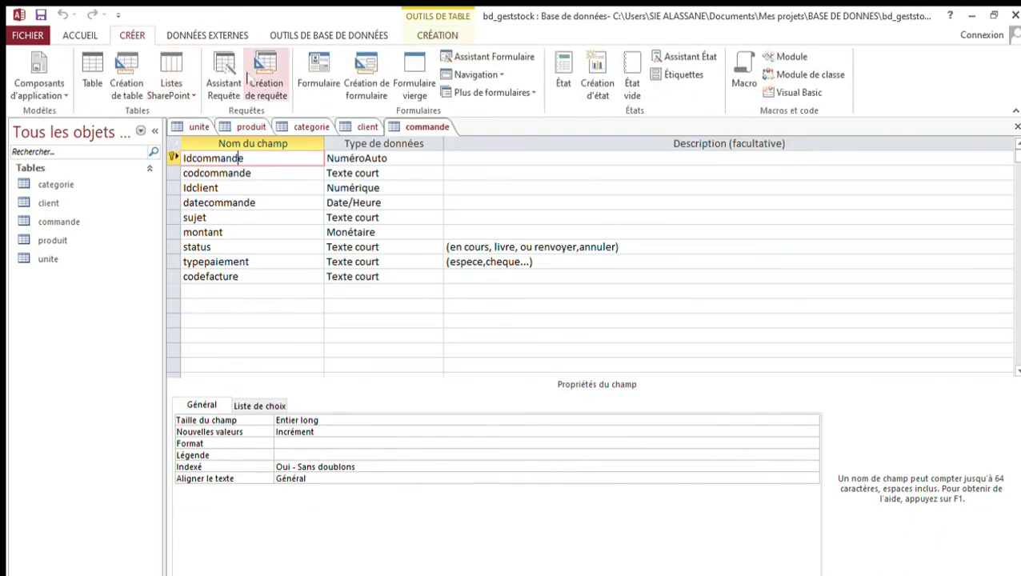
left_click(126, 84)
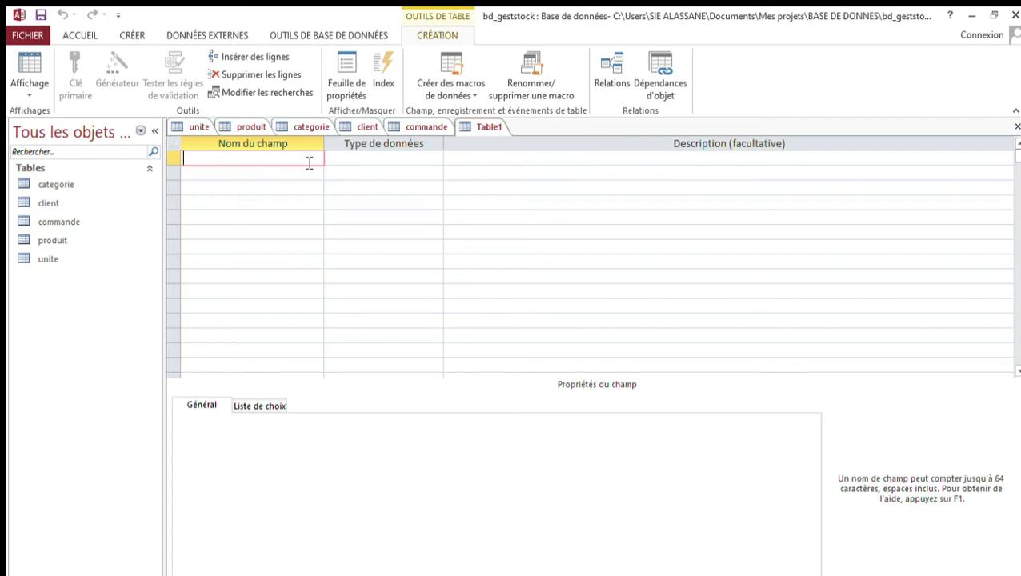
type("Idcommande")
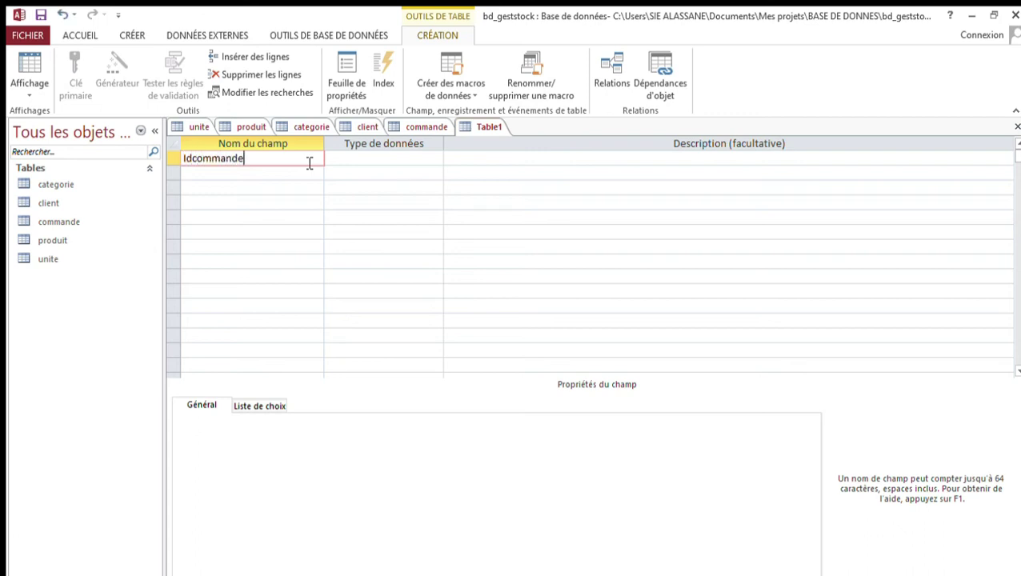
left_click(409, 166)
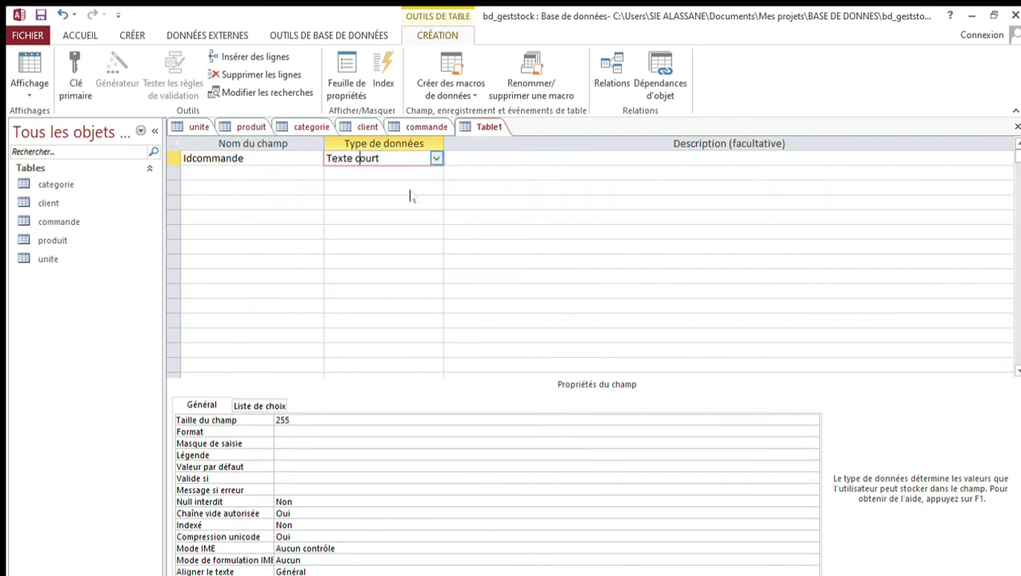
left_click(409, 244)
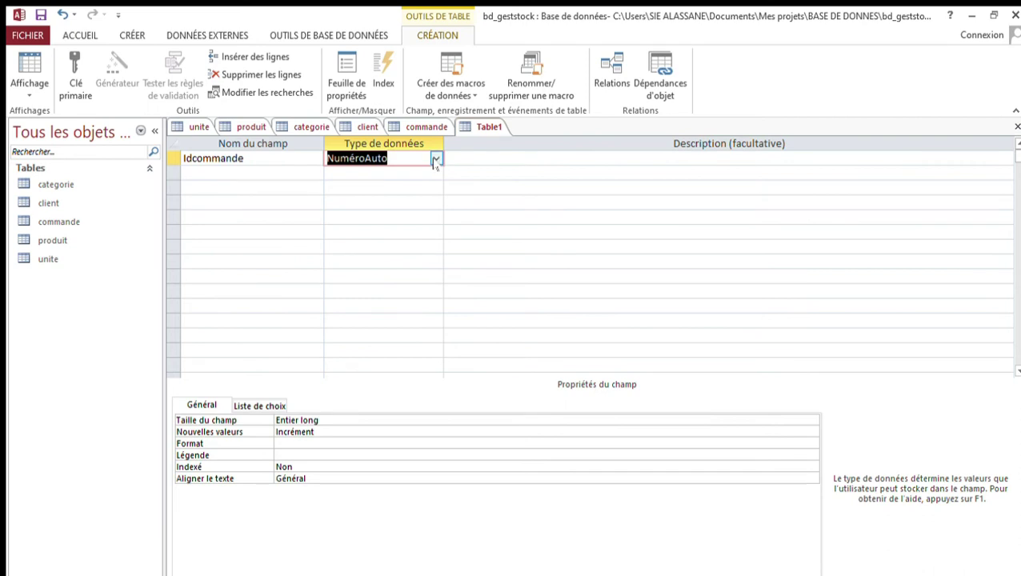
left_click(405, 204)
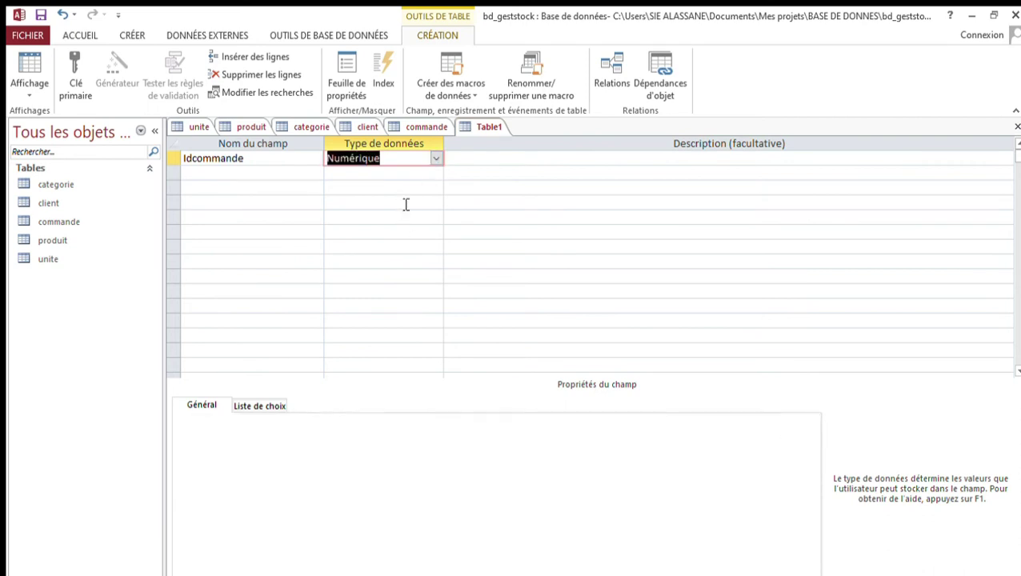
Add an Idproduit field of type Numérique below Idcommande.
left_click(297, 177)
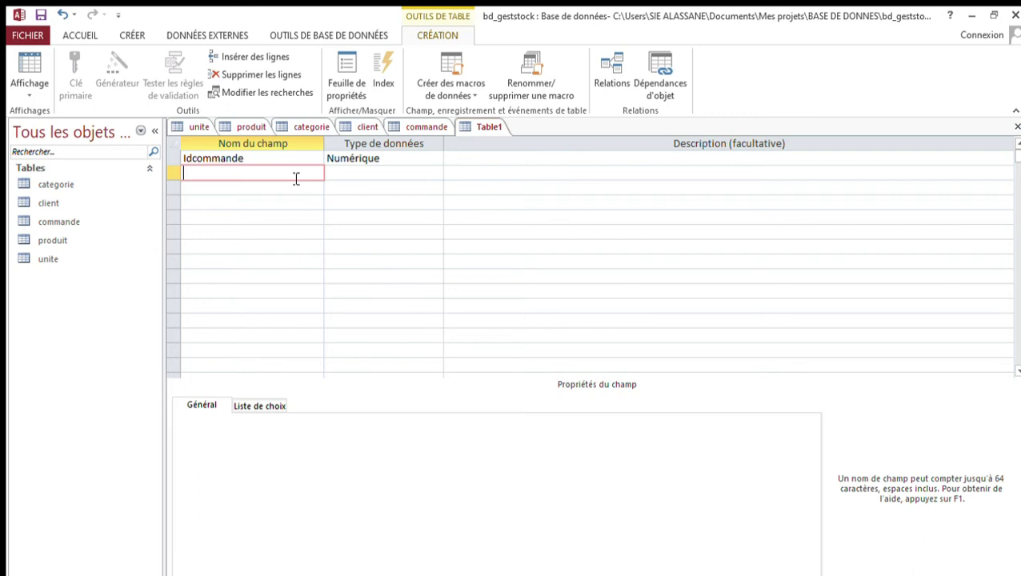
type("Idproduit")
left_click(336, 179)
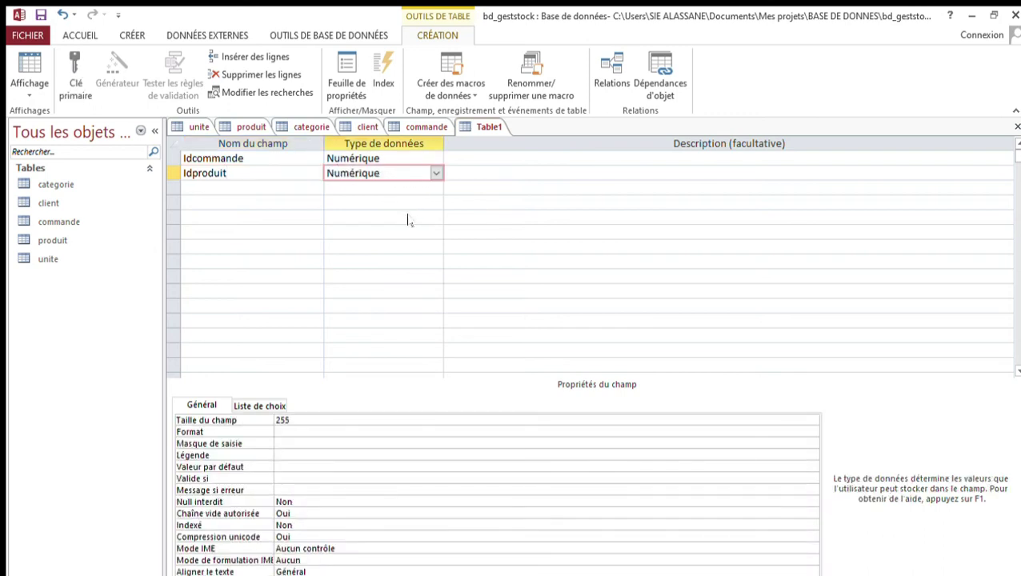
type("n")
Add a qtecommande field of type Numérique below Idproduit.
left_click(277, 198)
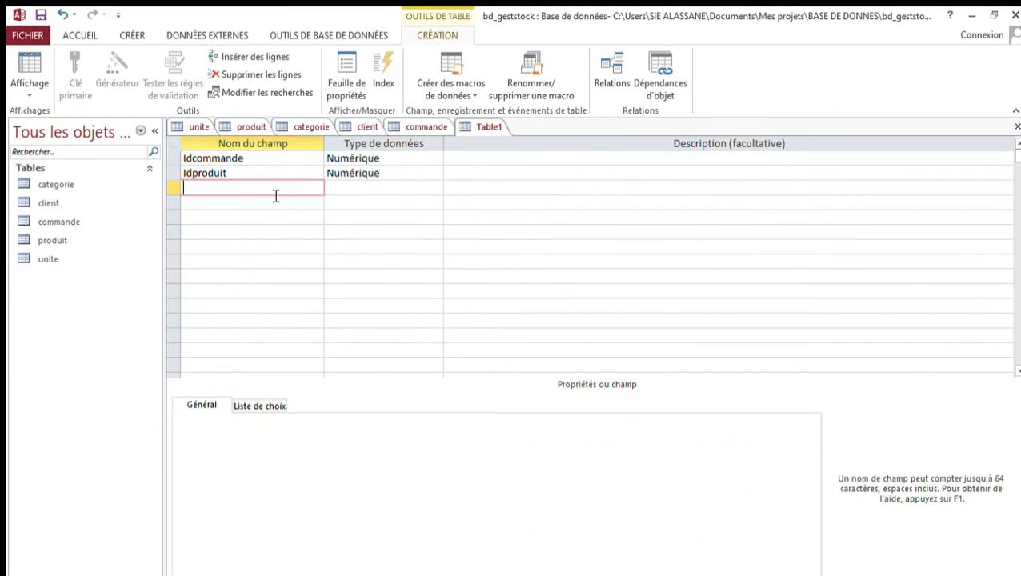
type("qtecommande")
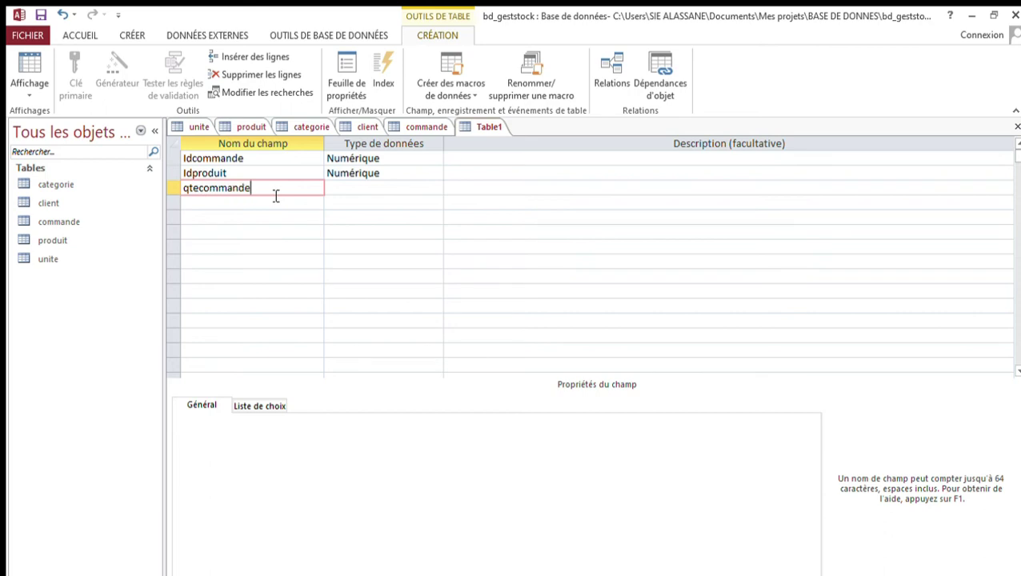
left_click(344, 192)
left_click(436, 189)
left_click(402, 231)
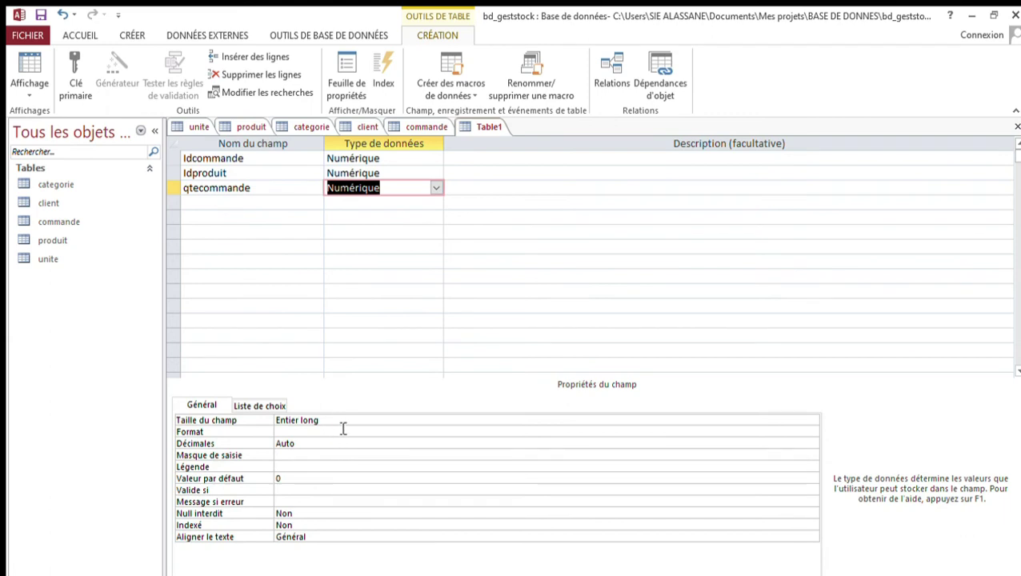
Make Idcommande and Idproduit together the composite primary key, and save the table as commandedtail.
left_click(267, 160)
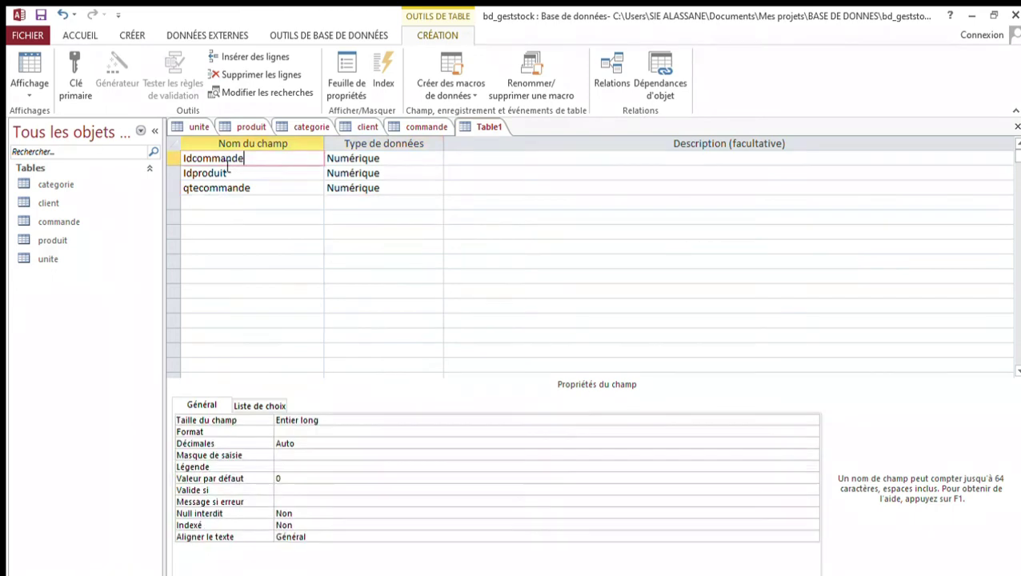
left_click_drag(179, 168, 182, 187)
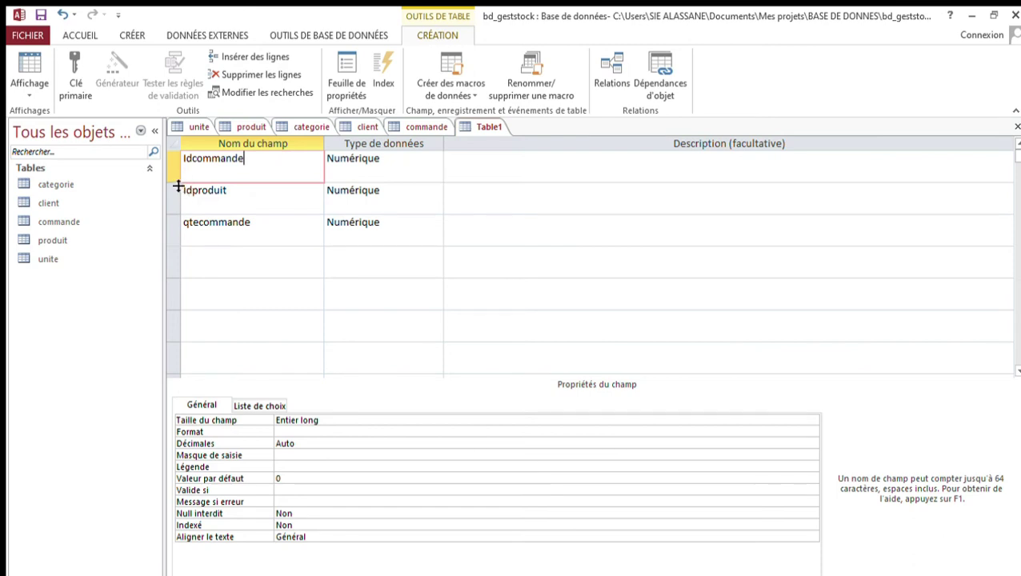
left_click_drag(179, 187, 178, 170)
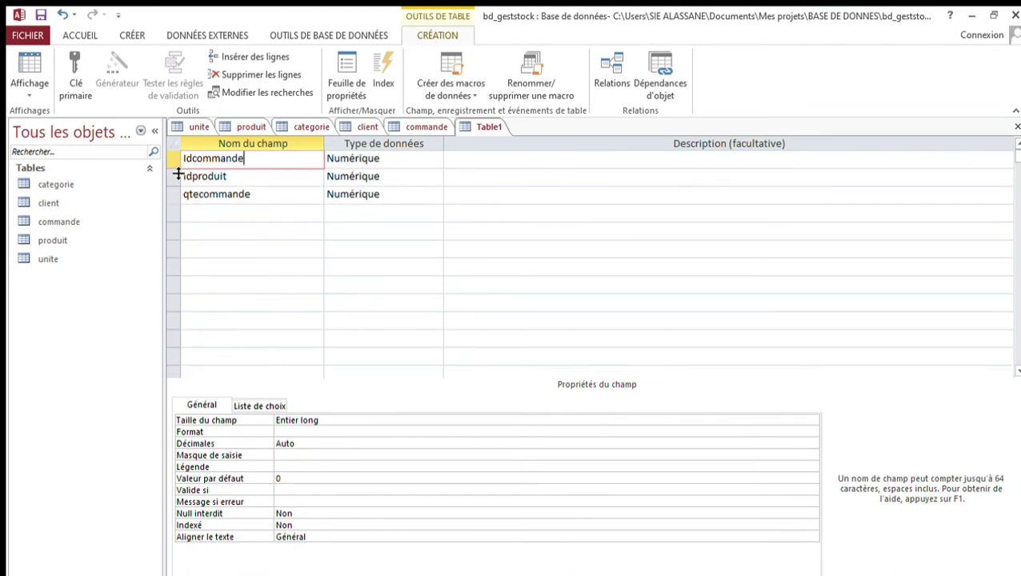
left_click(171, 160)
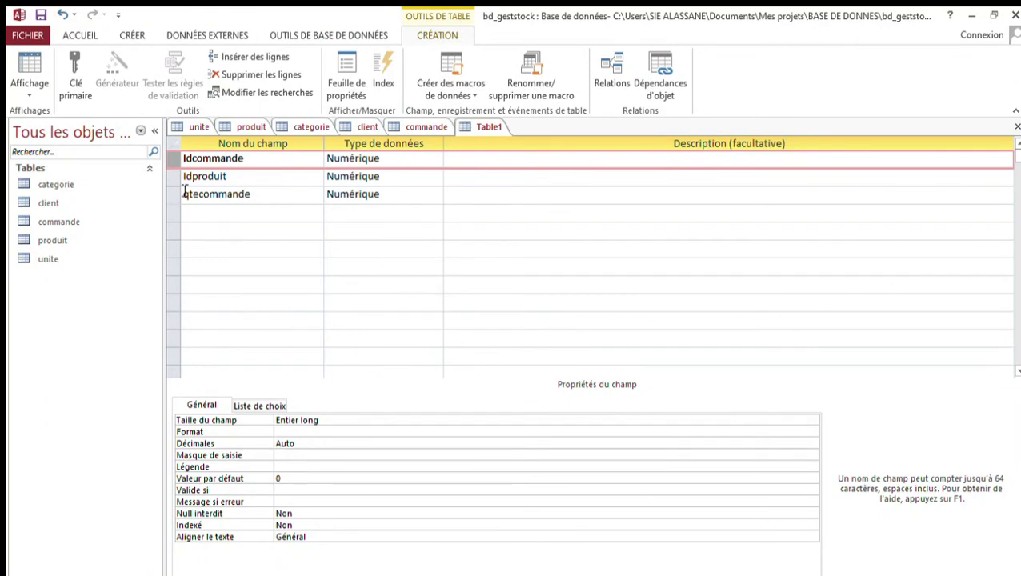
mouse_move(171, 167)
left_mouse_down()
mouse_move(168, 192)
mouse_move(173, 176)
left_mouse_up()
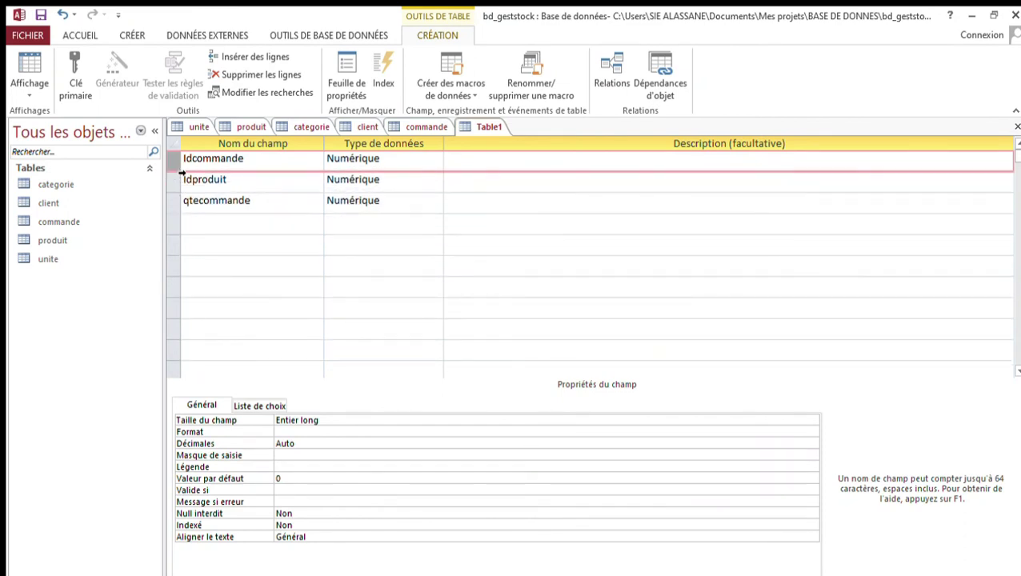
left_click(182, 189, "shift")
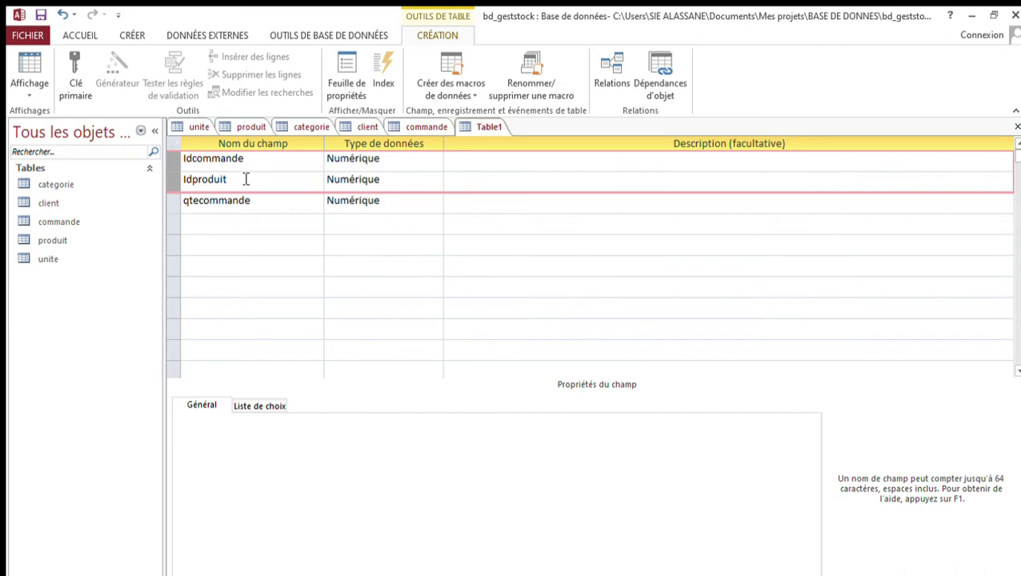
left_click(75, 72)
left_click(294, 182)
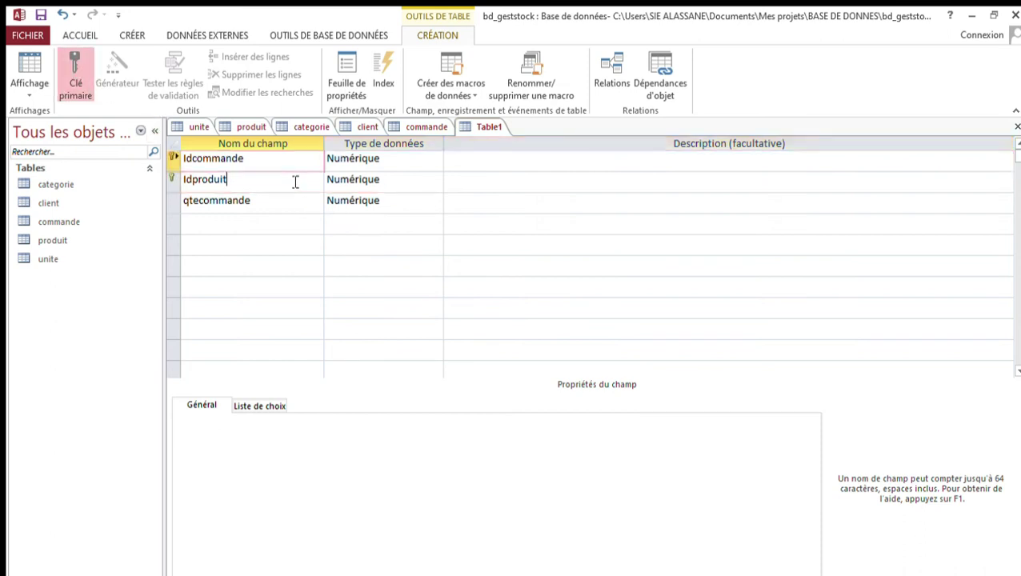
key("Up")
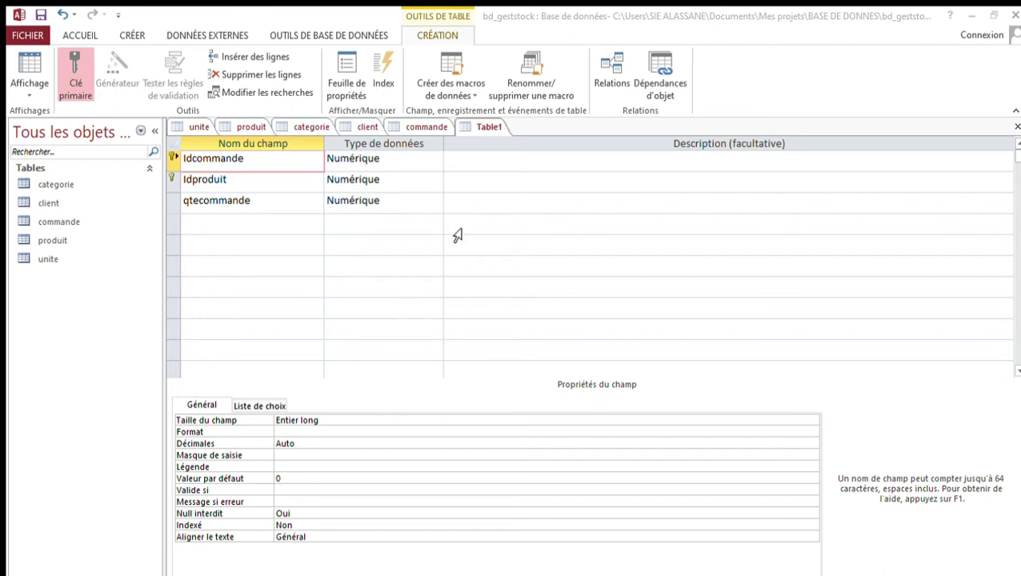
key("Return")
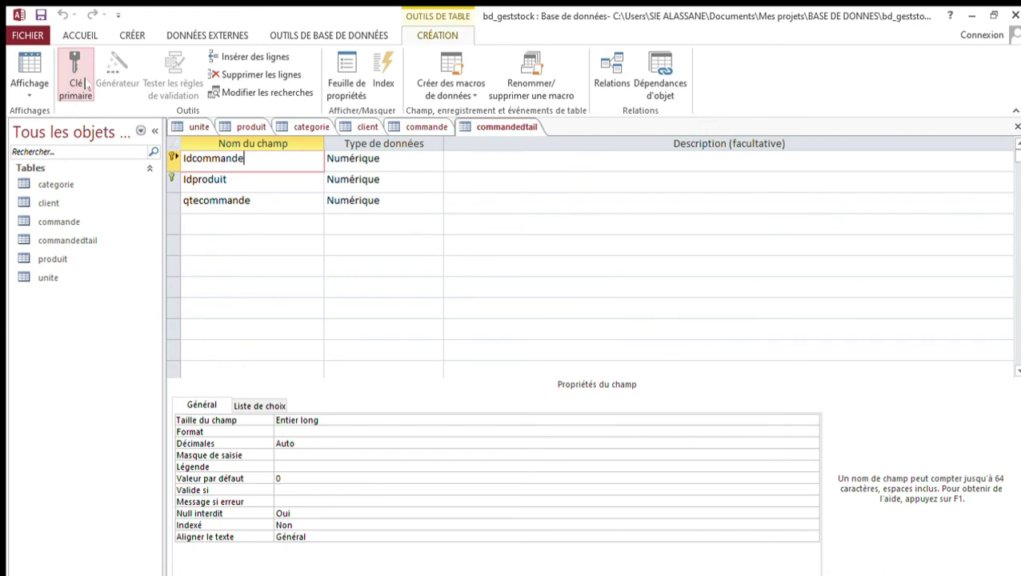
Create a new table in design view with a first field Idmouvement of type NuméroAuto.
left_click(133, 38)
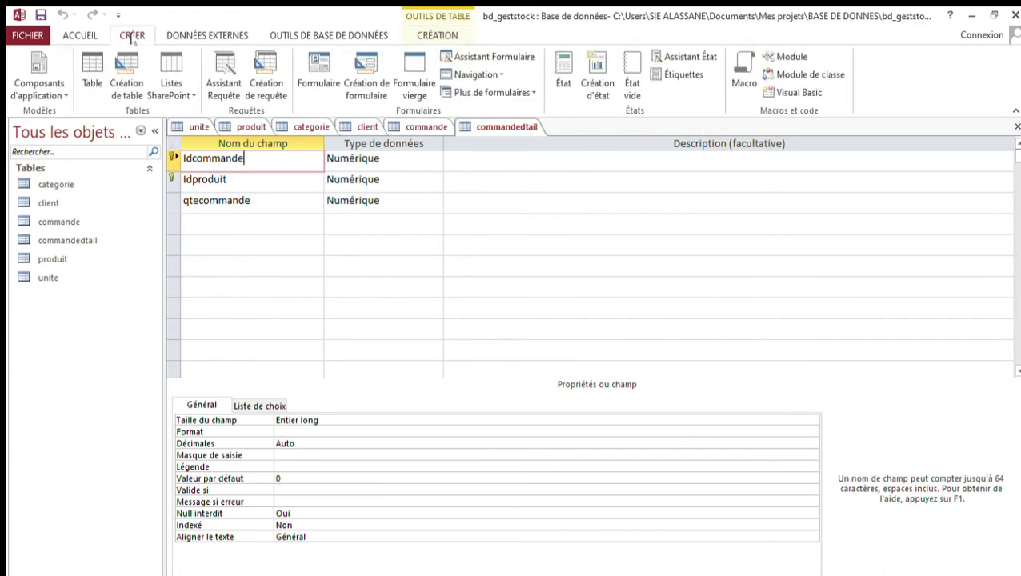
left_click(128, 86)
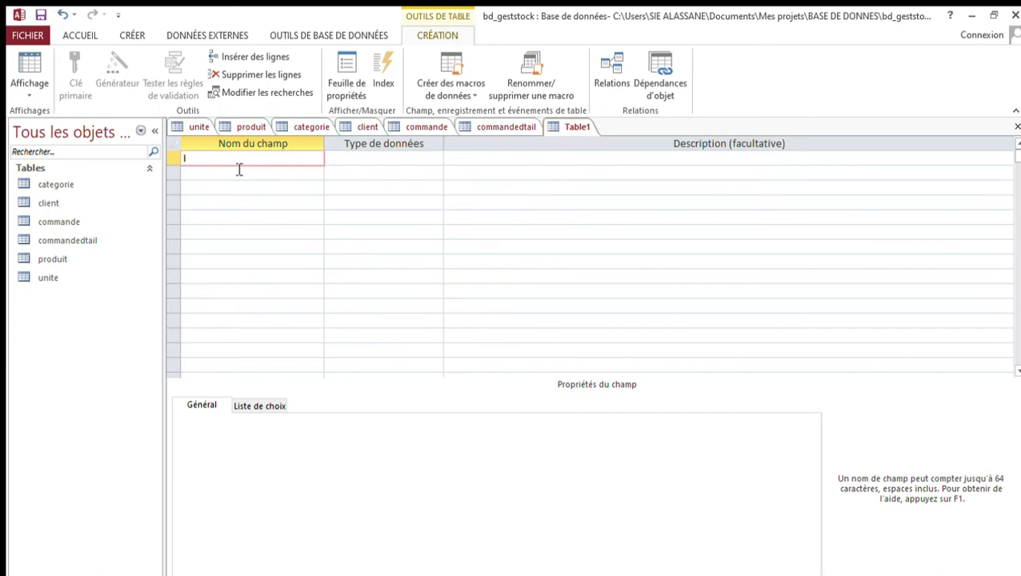
type("mouvement")
left_click(343, 163)
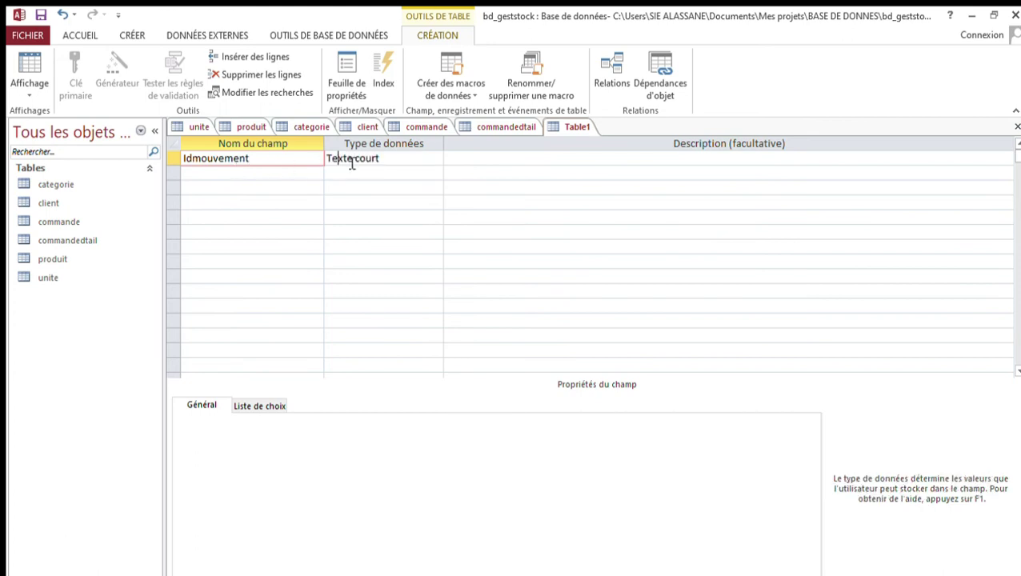
left_click(462, 159)
left_click(432, 160)
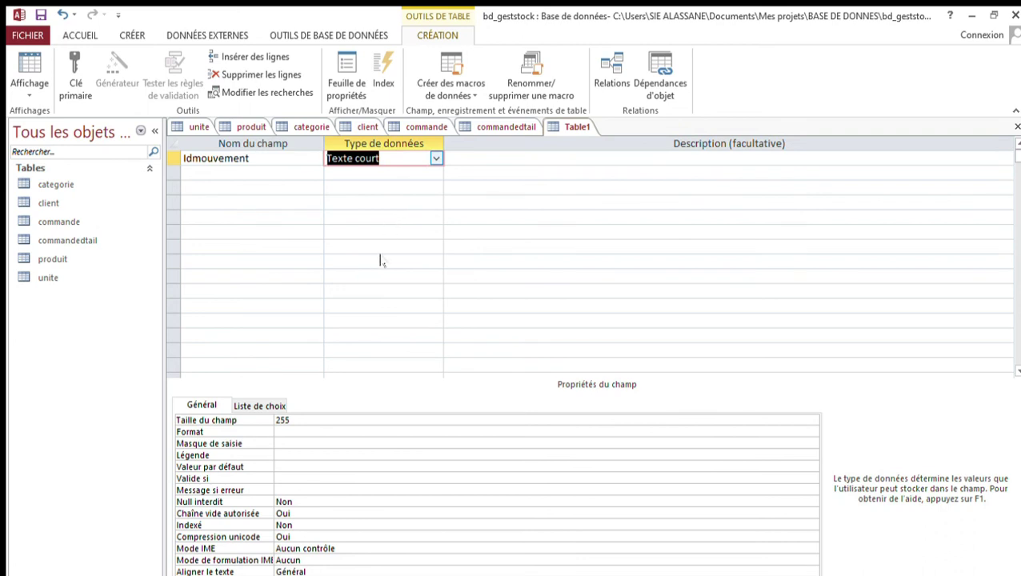
type("n")
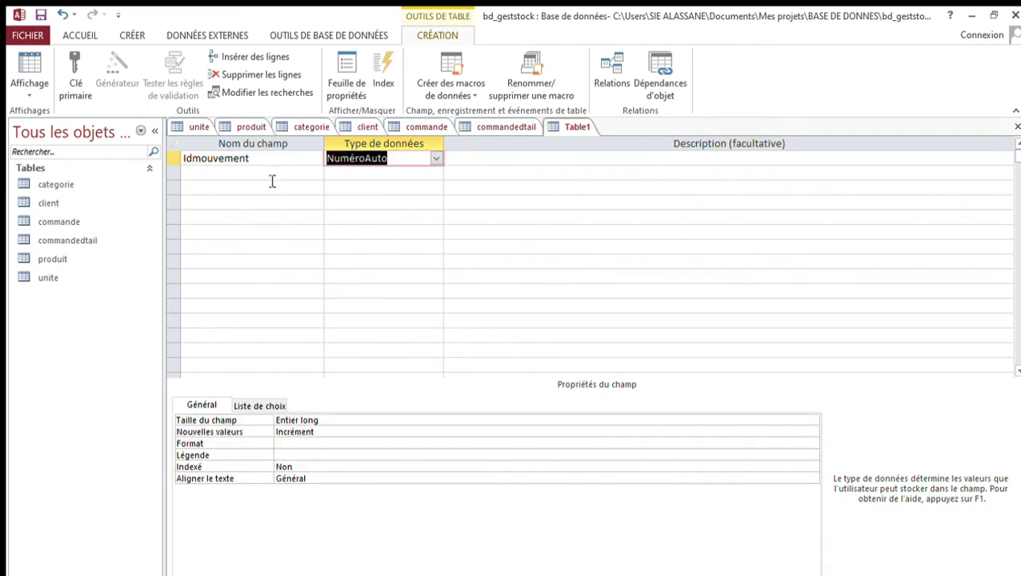
Add a datmouvement field of type Date/Heure below Idmouvement and choose a predefined date format for it.
left_click(269, 180)
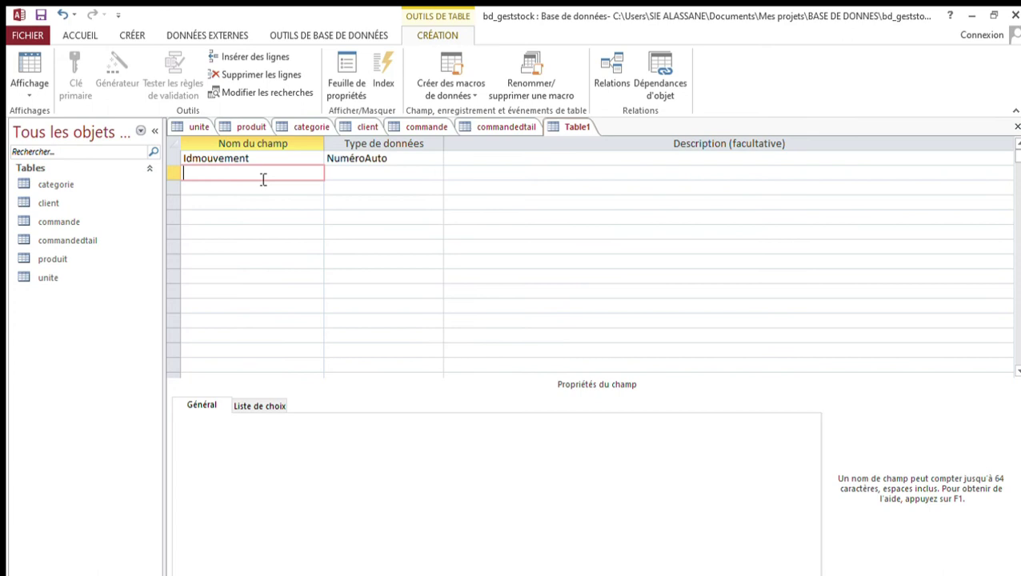
type("datmouvement")
left_click(359, 178)
left_click(437, 173)
left_click(399, 238)
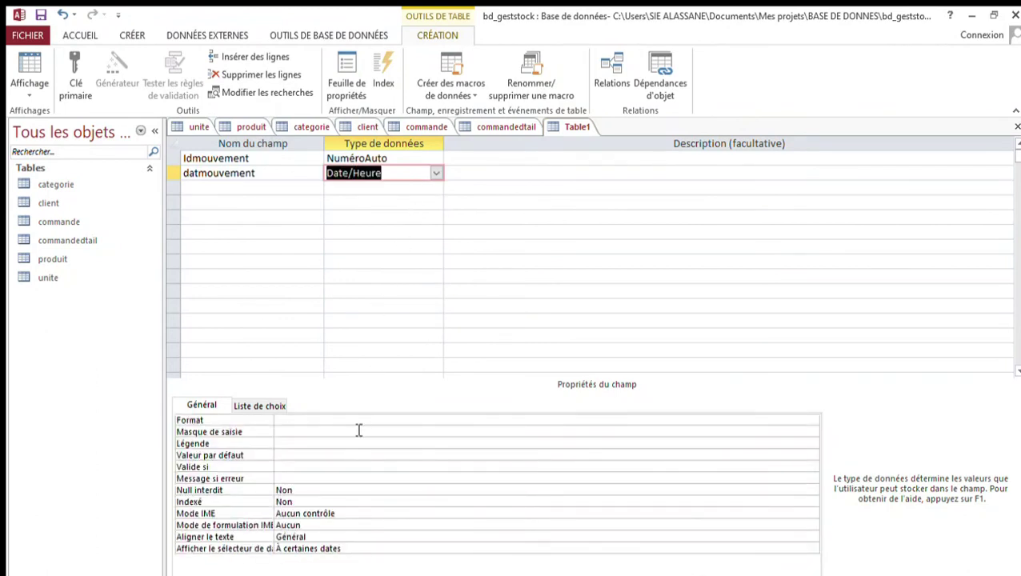
left_click(358, 422)
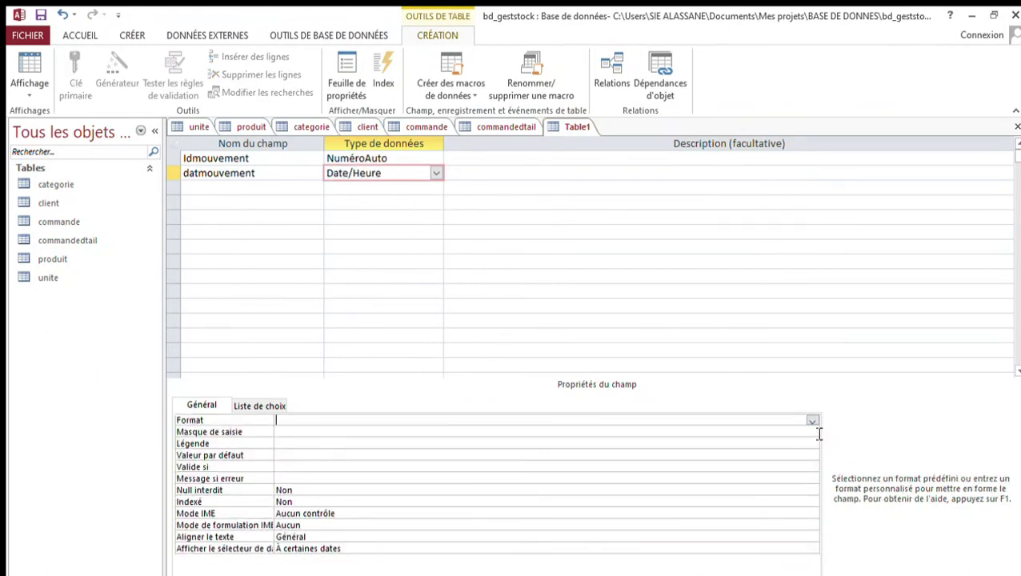
left_click(666, 466)
Add a typemouvement field of type Texte court with field size 20 and the description (entre,sortie).
left_click(281, 192)
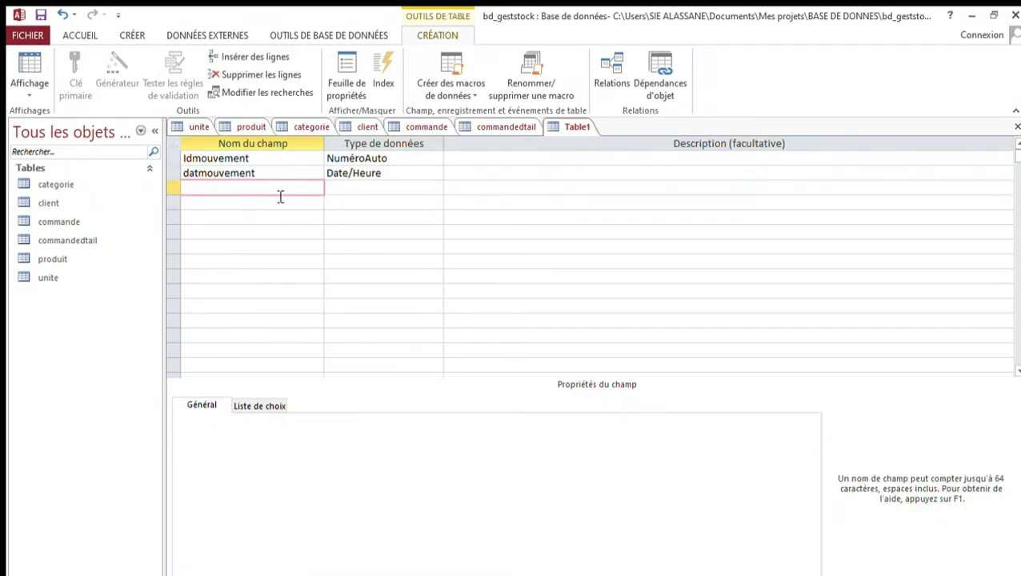
type("typemouvement")
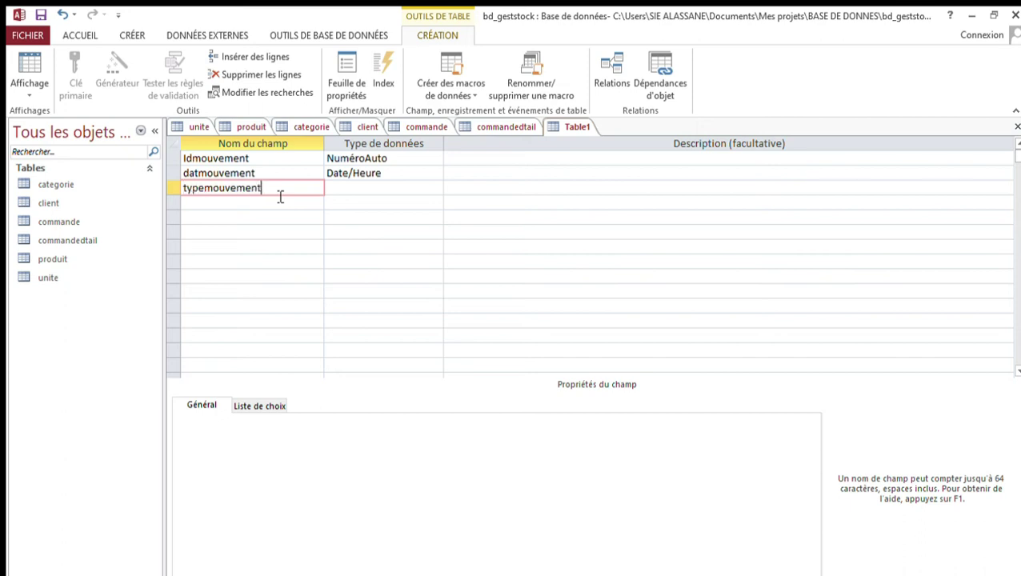
left_click(342, 188)
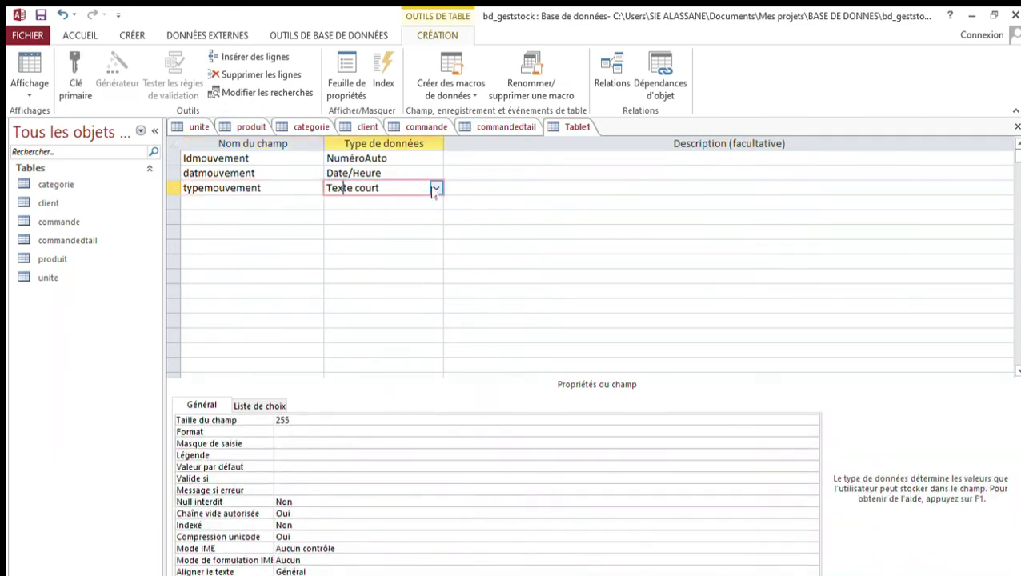
left_click(324, 422)
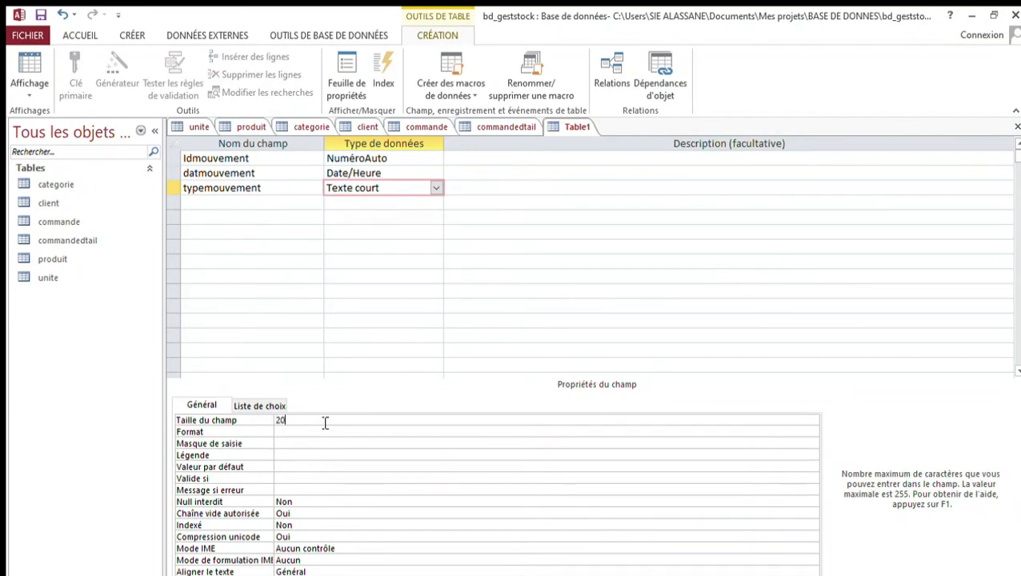
left_click(485, 194)
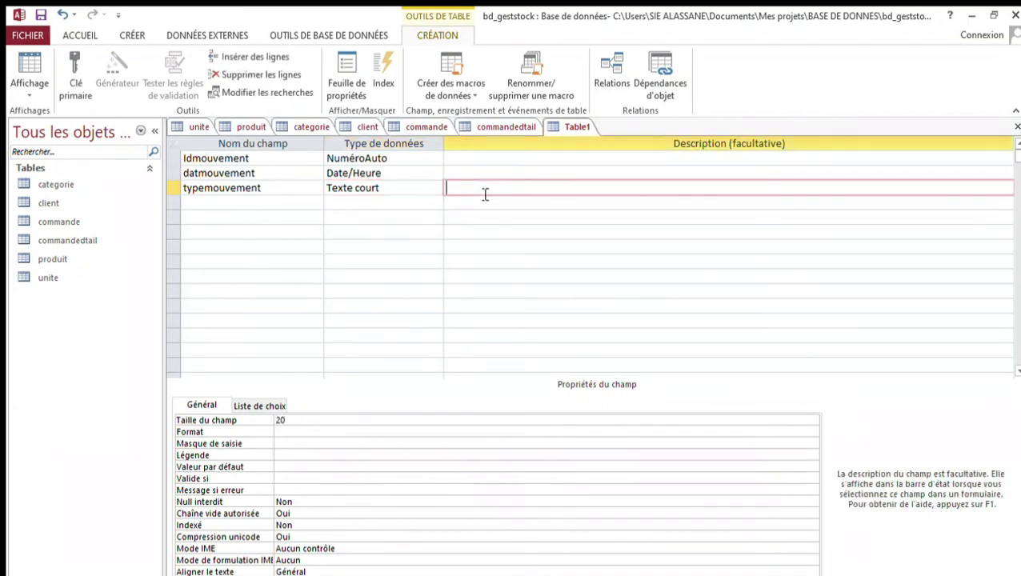
type("(entre,sortie)")
Add a codcommande field of type Numérique below typemouvement and index it as Oui - Sans doublons.
left_click(235, 202)
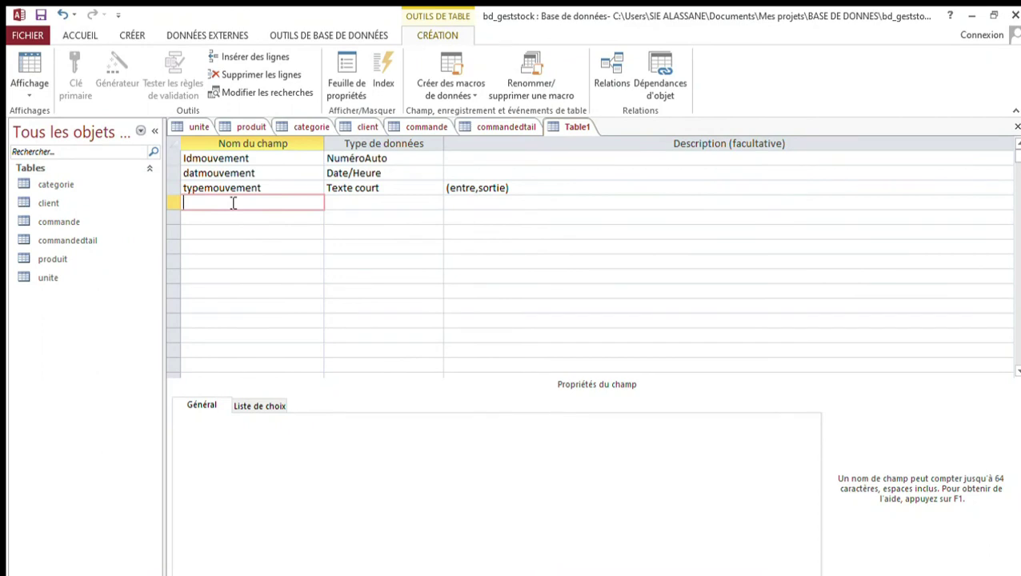
type("codcommande")
left_click(337, 203)
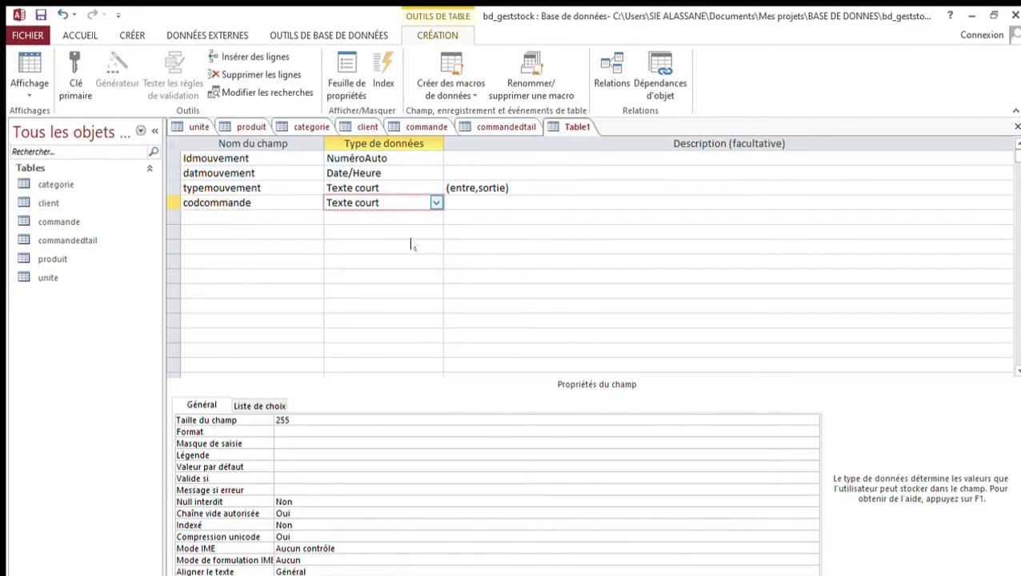
type("n")
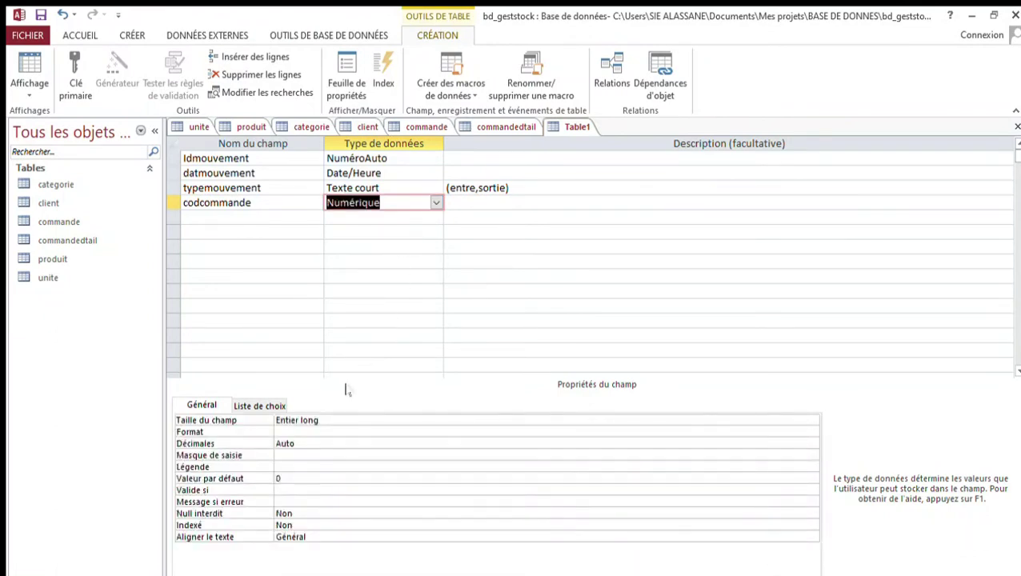
left_click(307, 525)
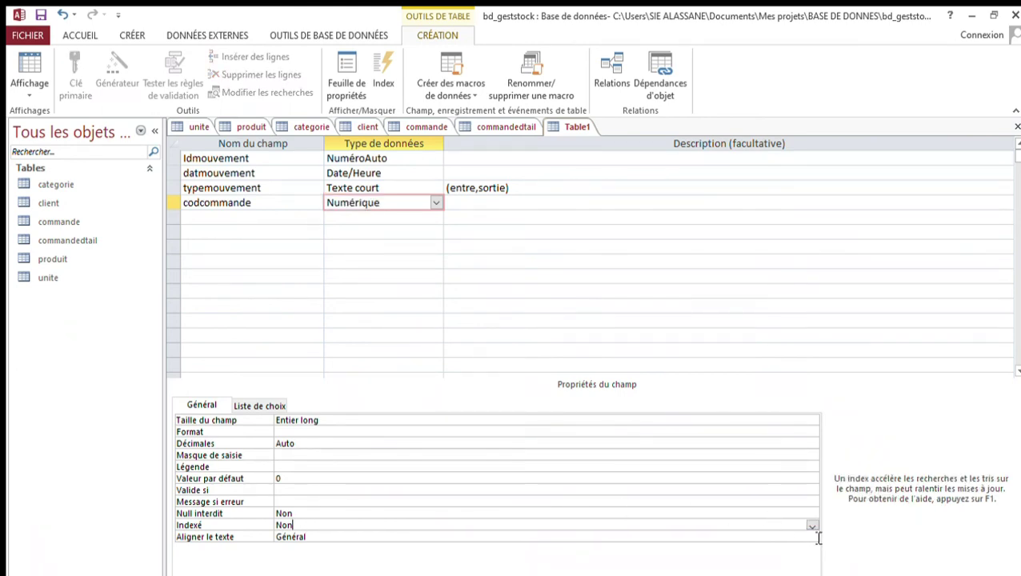
left_click(721, 561)
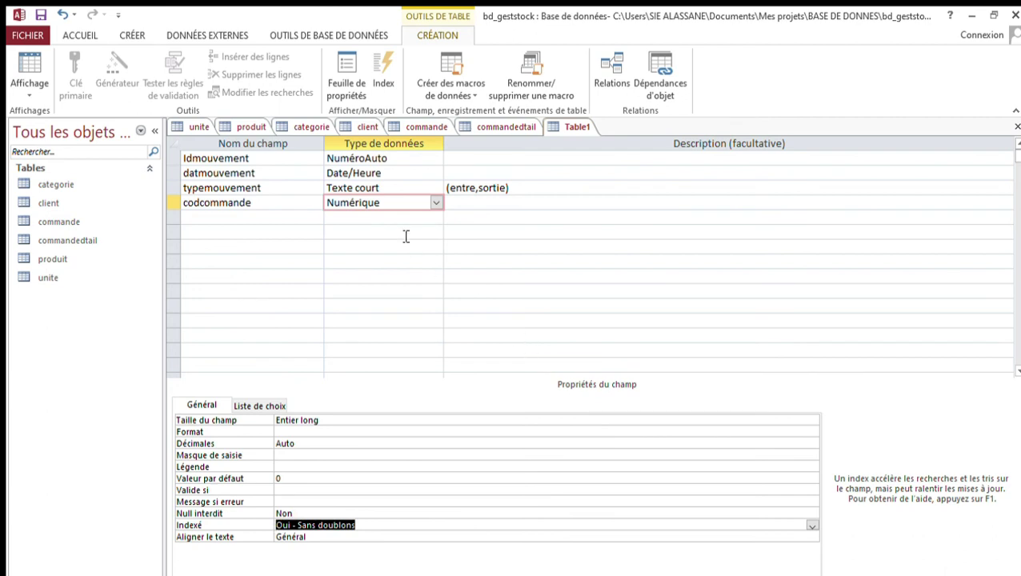
Add an Idproduit field of type Numérique below codcommande.
left_click(289, 222)
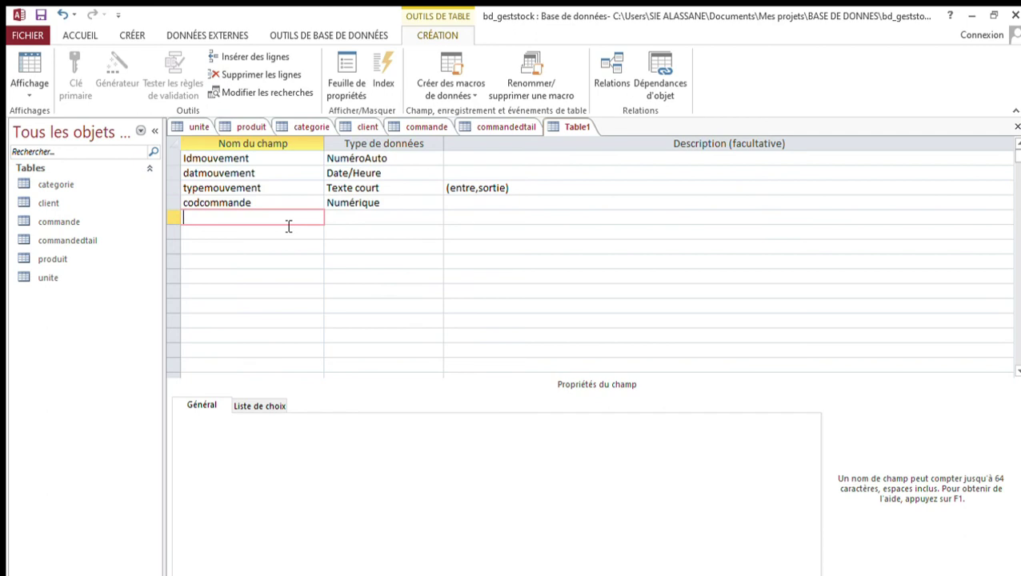
type("Idproduit")
left_click(365, 218)
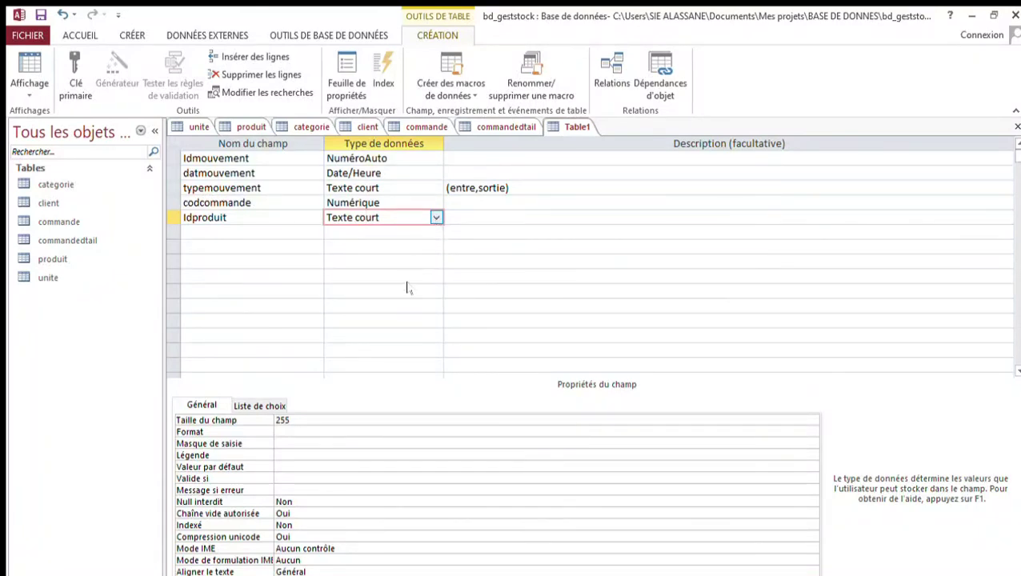
left_click(405, 253)
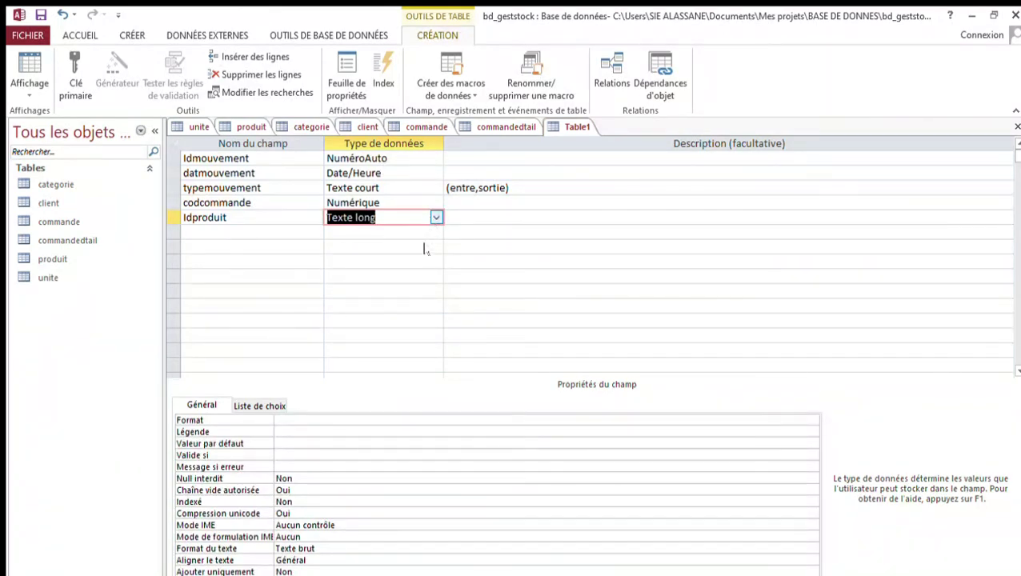
type("Numérique")
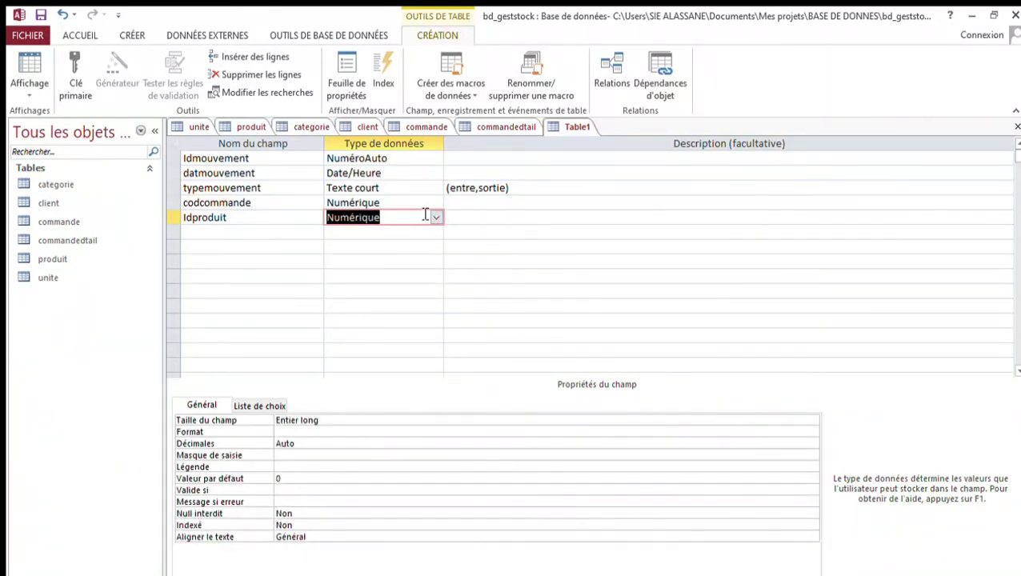
Change the codcommande field's data type to Texte court and set its field size to 20.
left_click(430, 205)
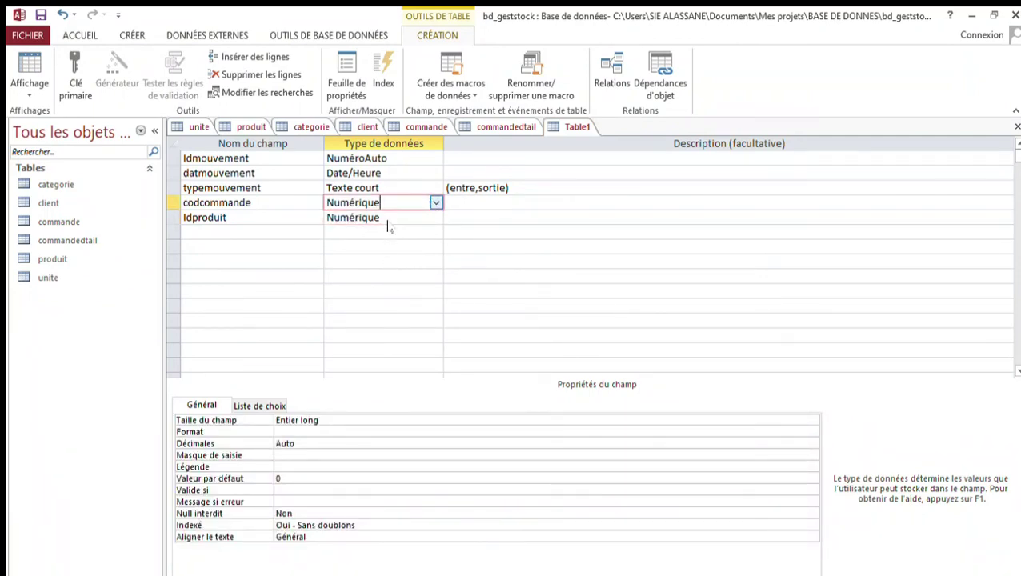
type("Texte court")
left_click(327, 426)
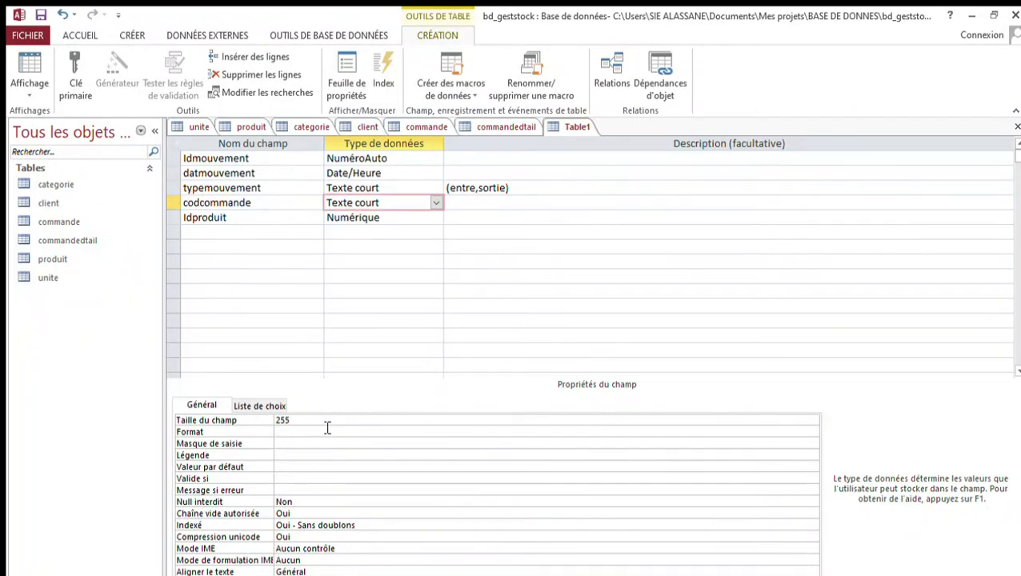
key("BackSpace")
key("BackSpace")
key("BackSpace")
type("20")
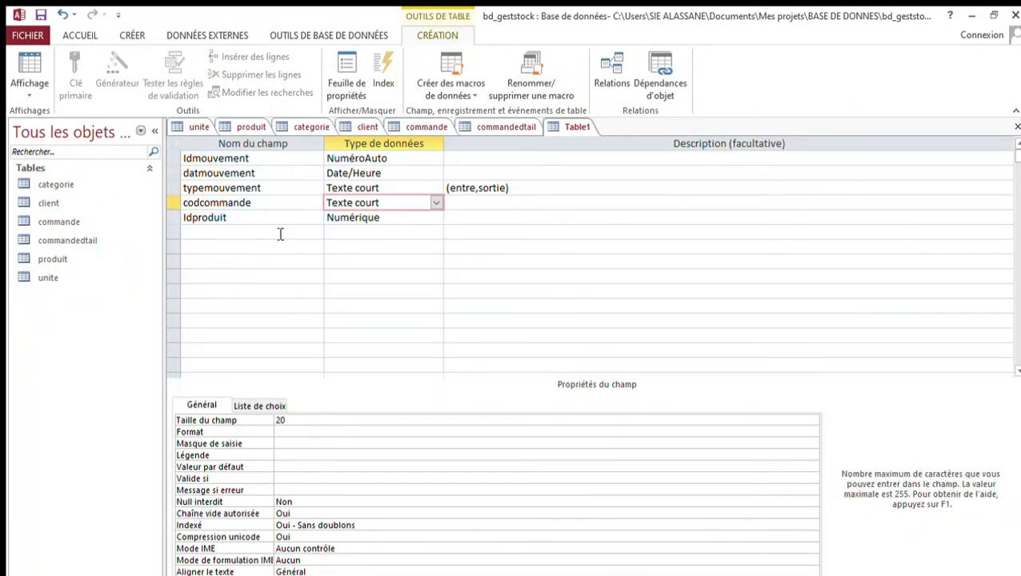
left_click(345, 226)
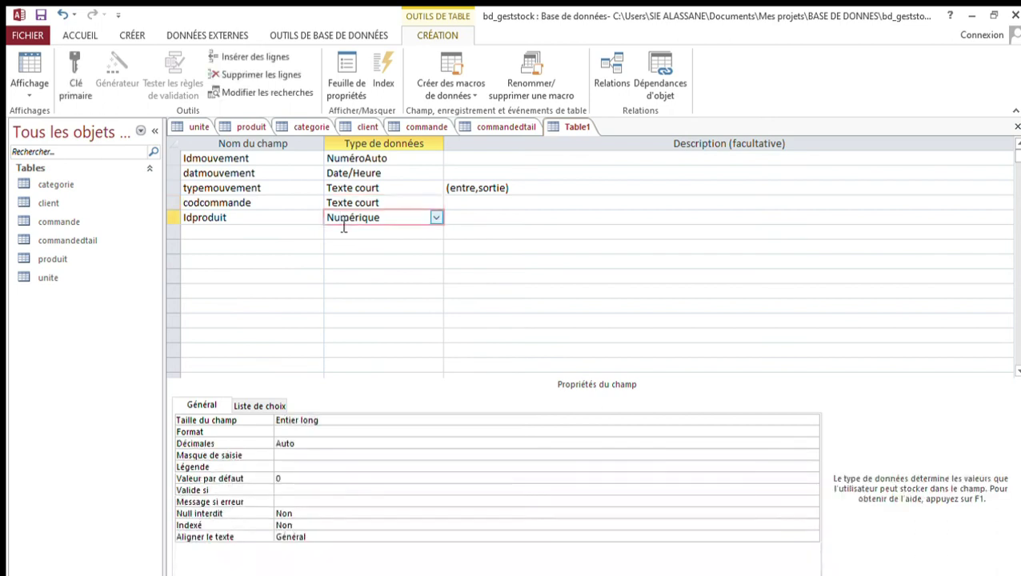
Add a qte field of type Numérique below Idproduit.
left_click(292, 237)
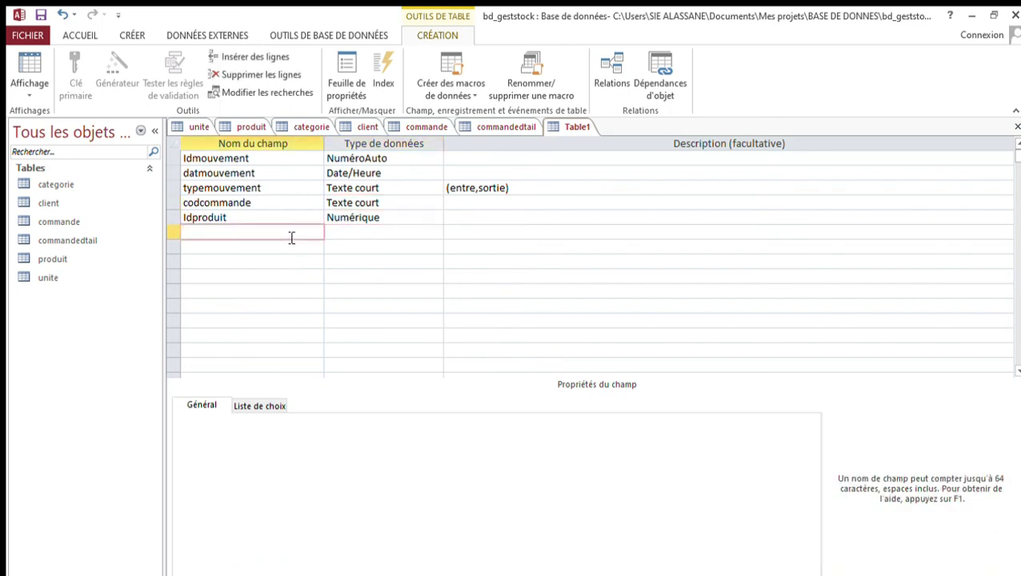
type("qte")
left_click(379, 237)
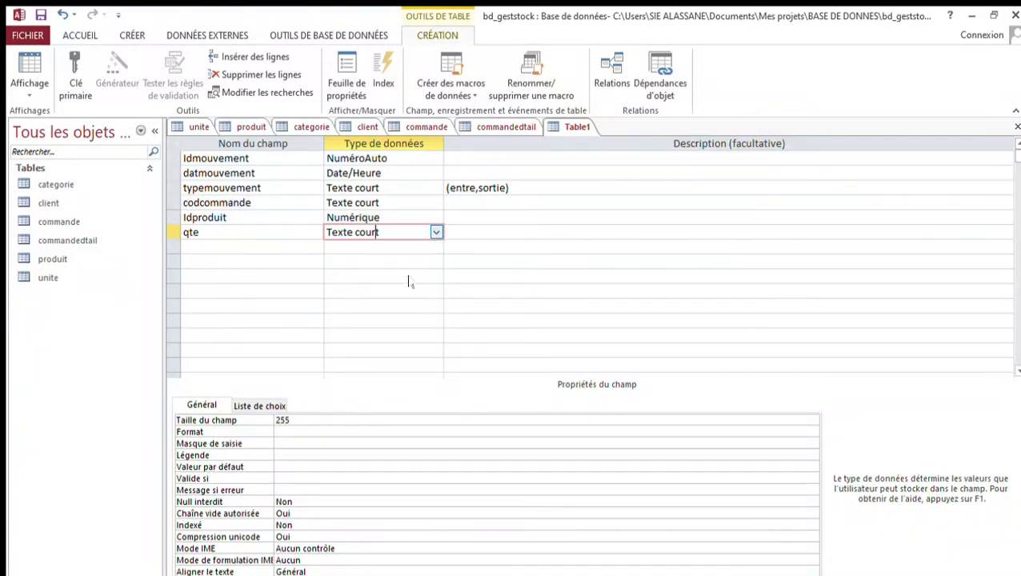
type("n")
Add a prixunitaire field of type Monétaire below qte, keeping the Monétaire format.
left_click(280, 249)
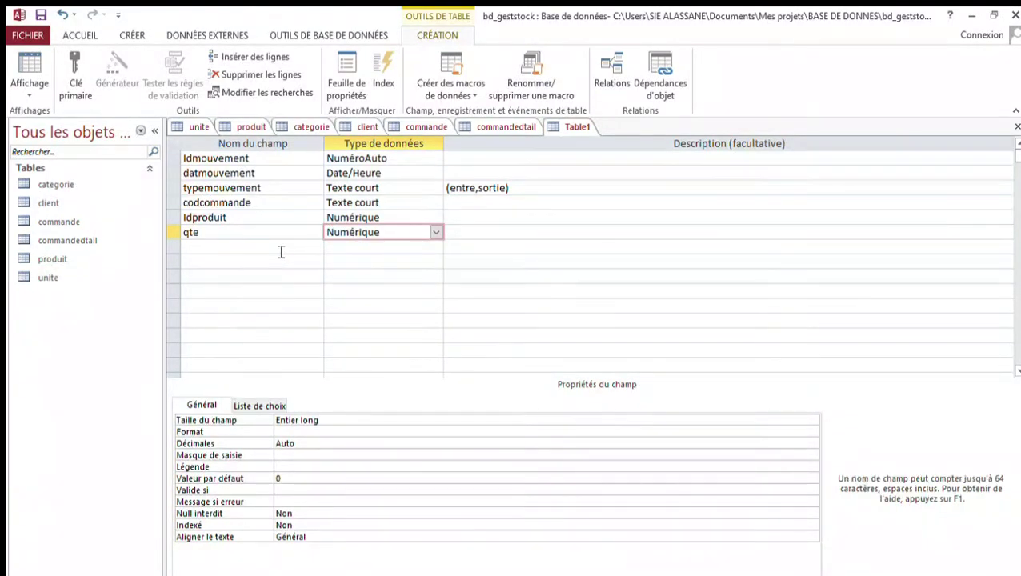
type("prixunitaire")
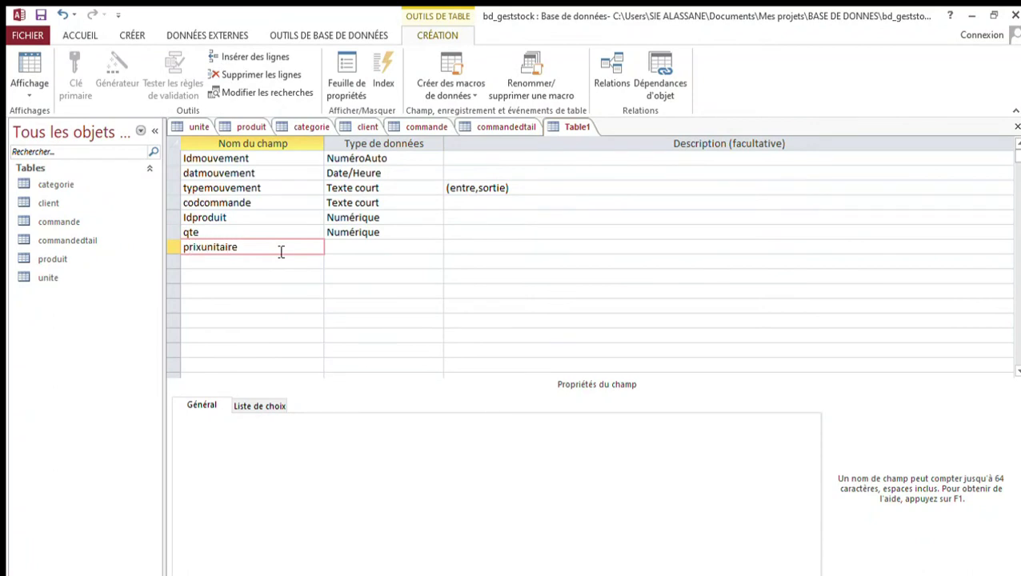
left_click(360, 250)
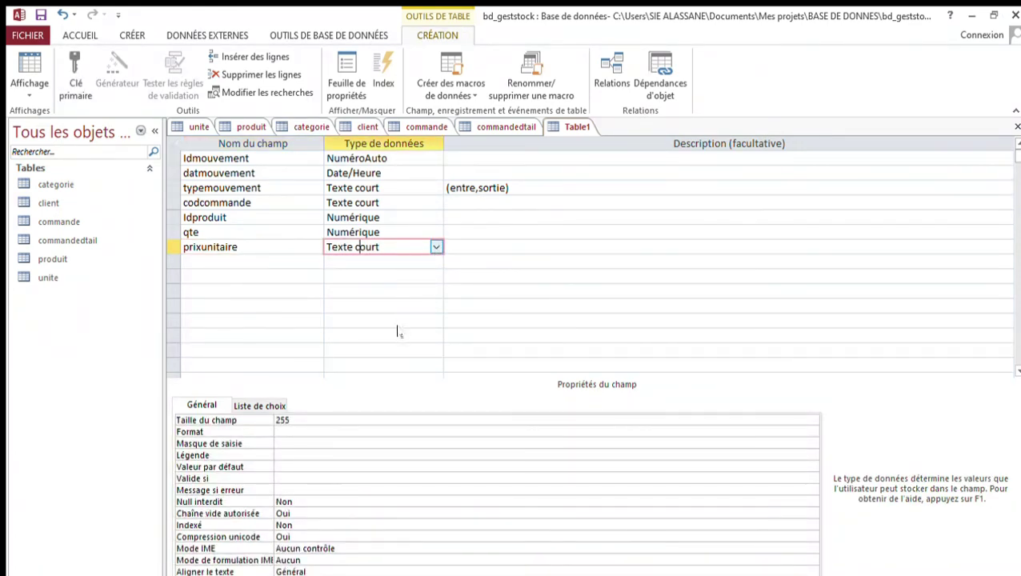
type("m")
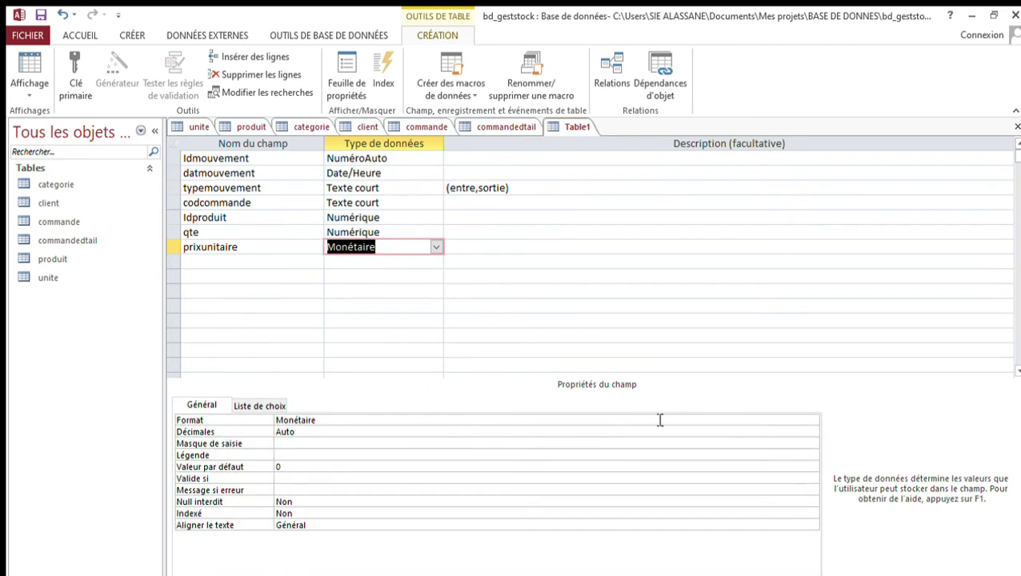
left_click(661, 420)
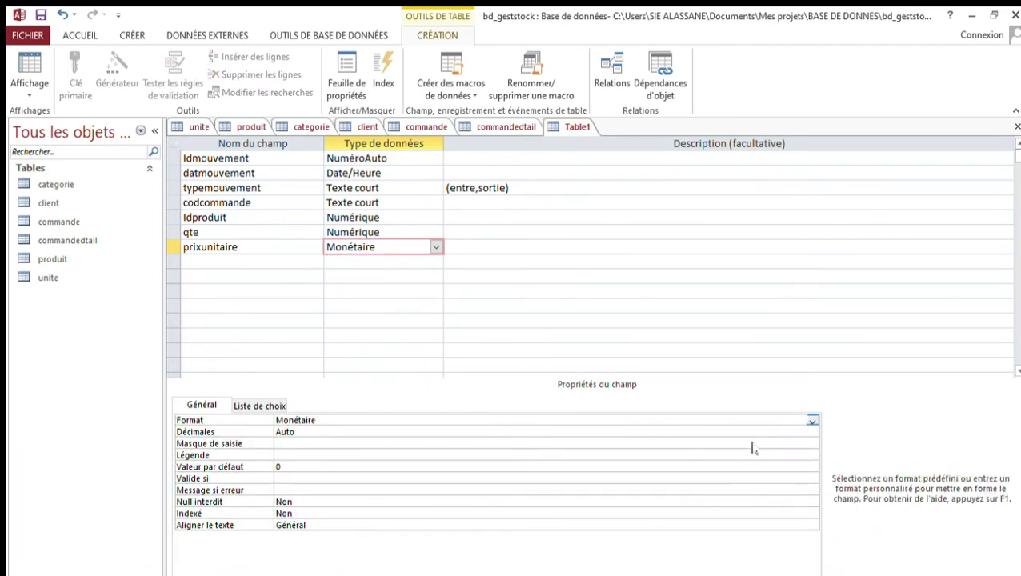
key("shift+Home")
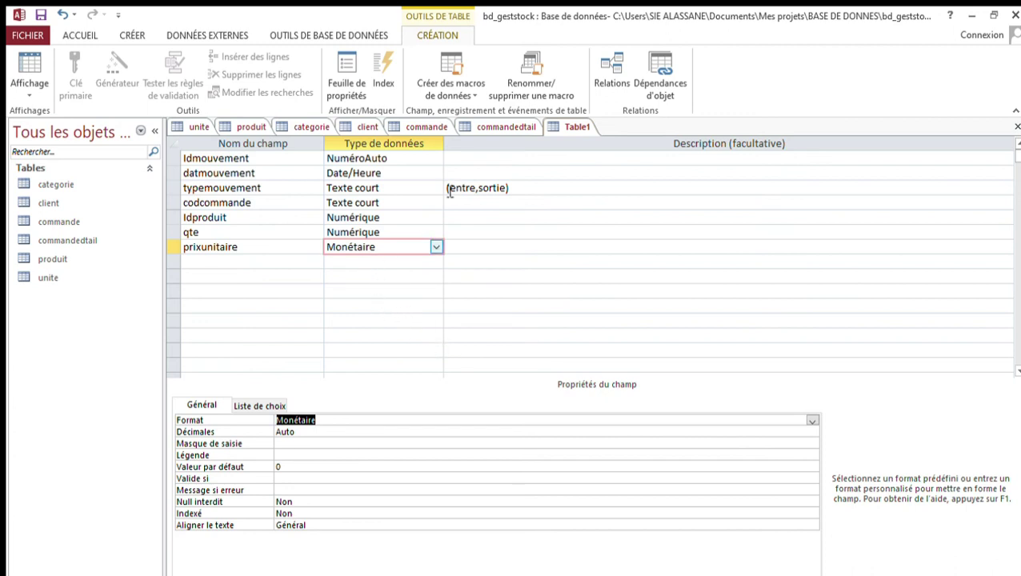
Make Idmouvement the primary key and save the table as mouvement.
key("ctrl+s")
left_click(293, 160)
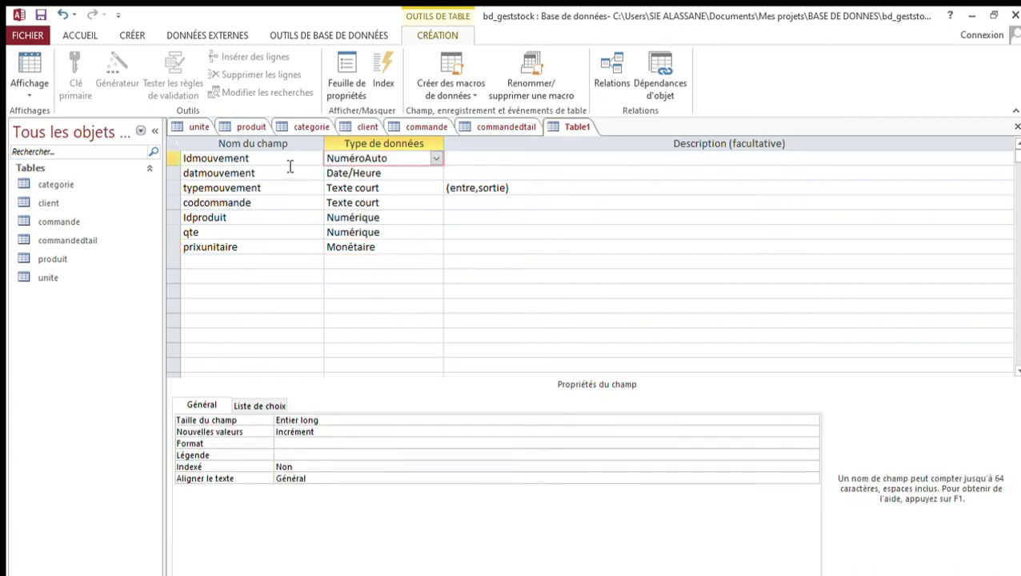
left_click(75, 80)
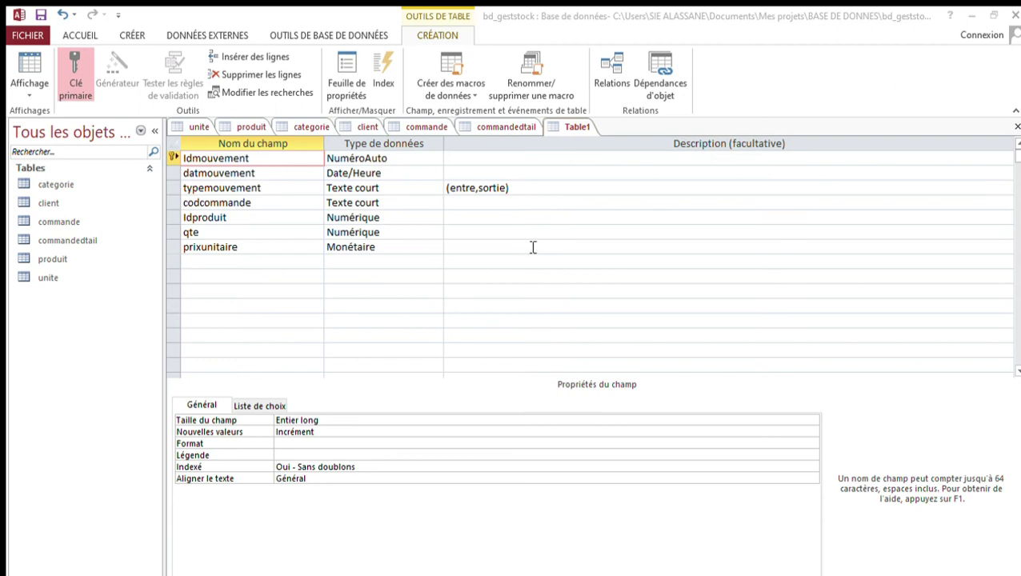
key("Return")
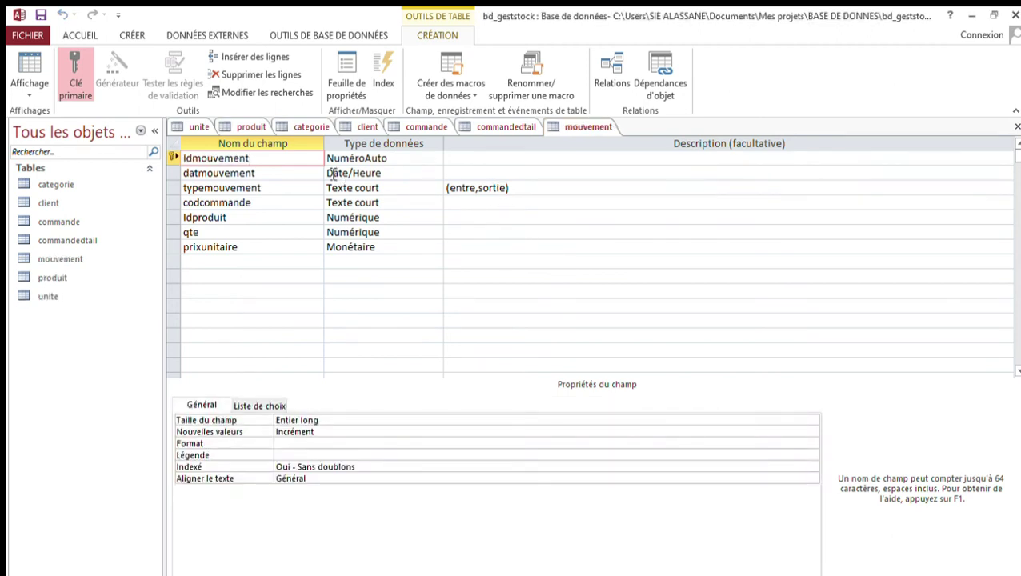
Review the field definitions of the commande and commandedtail tables.
left_click(410, 131)
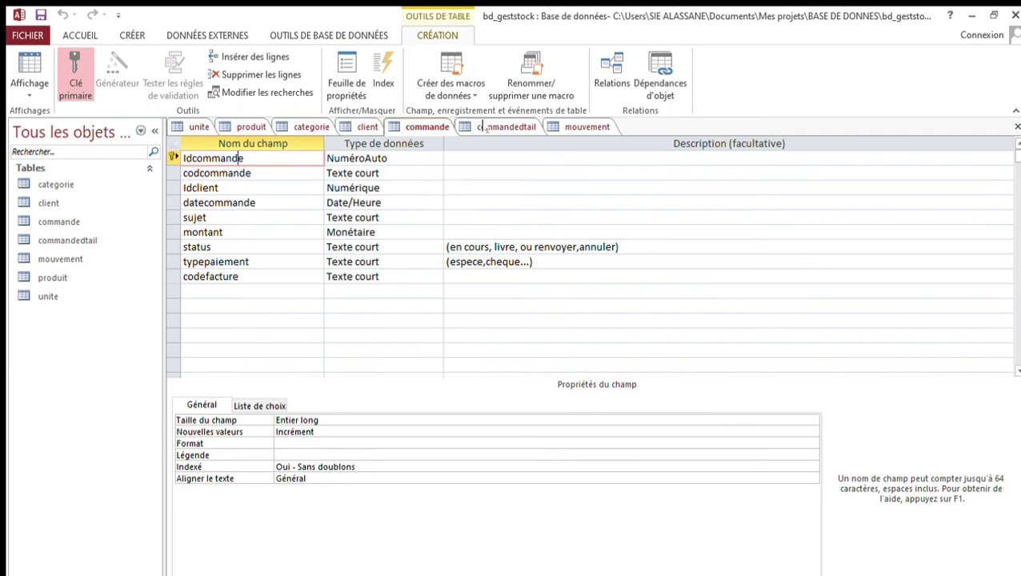
left_click(566, 129)
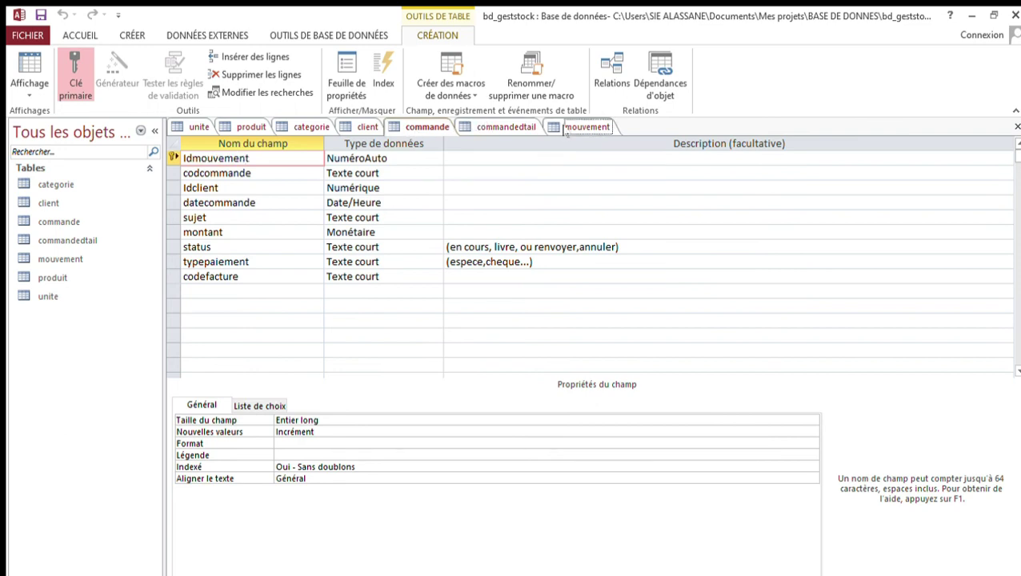
left_click(504, 128)
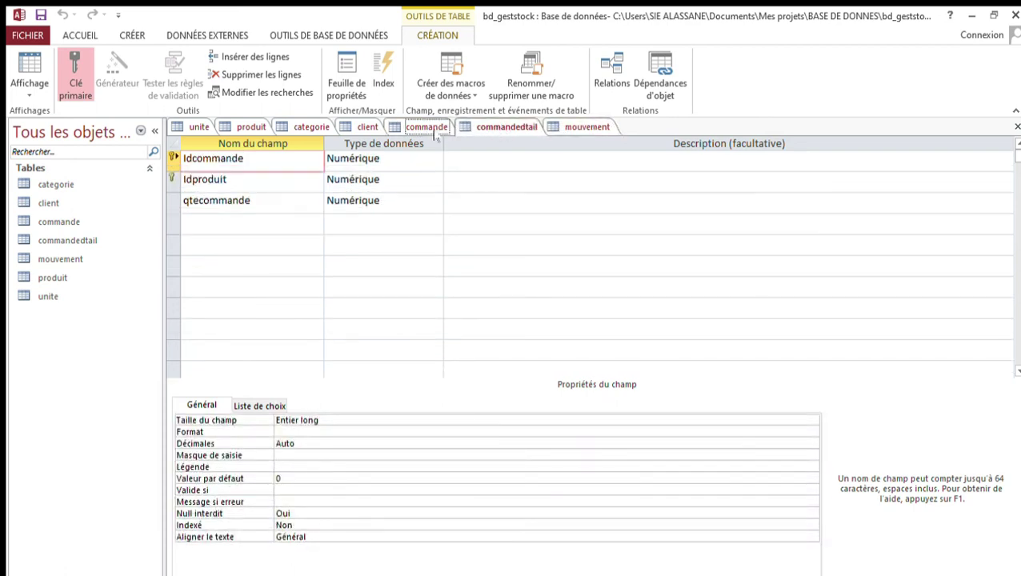
left_click(433, 130)
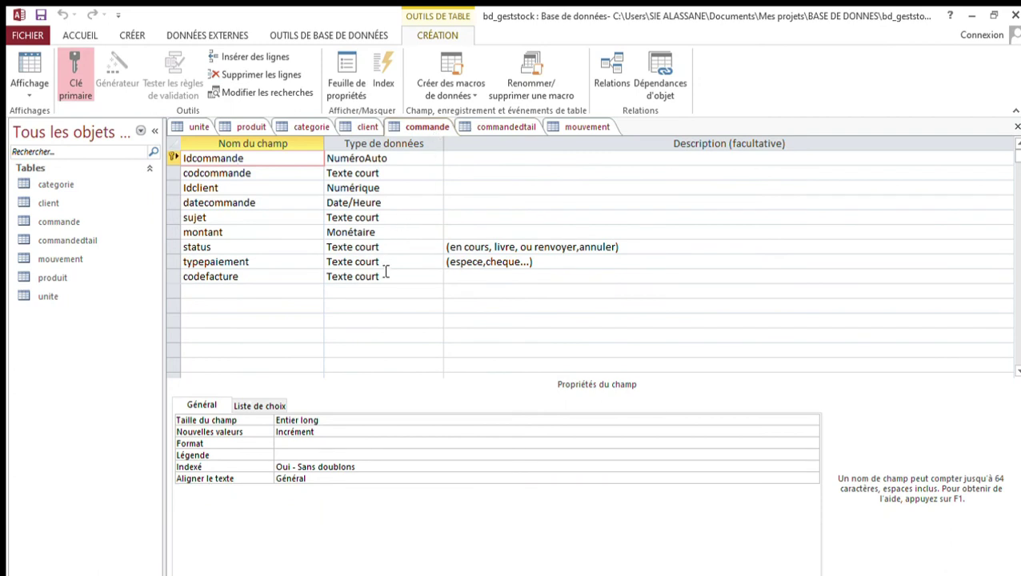
Set the Indexé property of codproduit in the produit table to Oui - Sans doublons and back to Non.
left_click(362, 128)
left_click(244, 128)
left_click(265, 177)
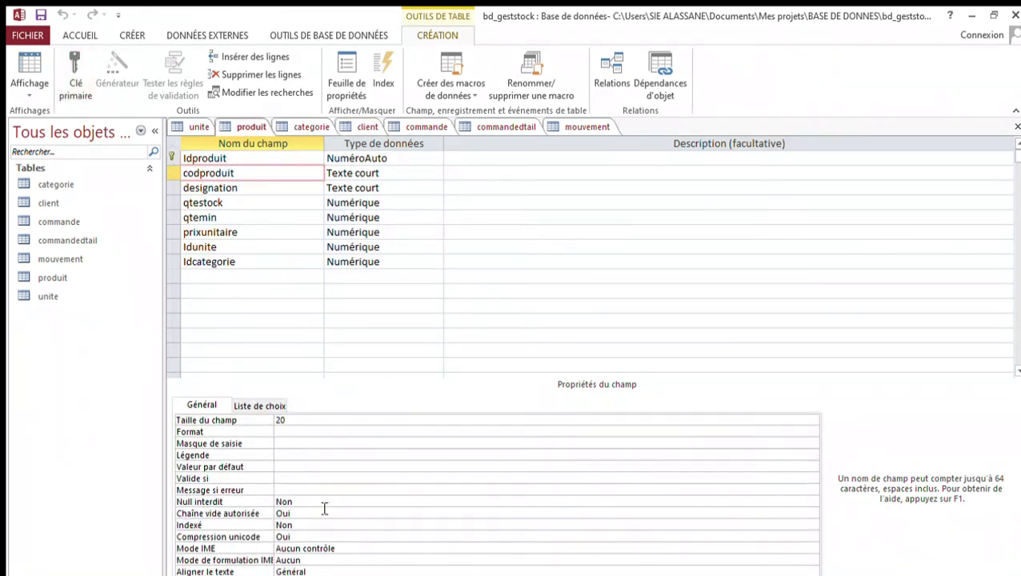
left_click(462, 527)
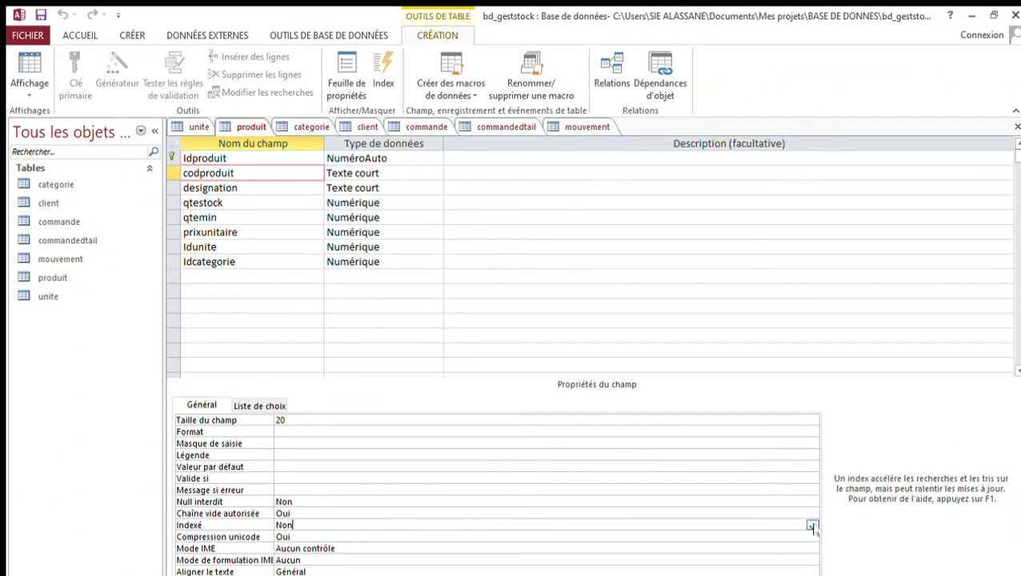
left_click(790, 561)
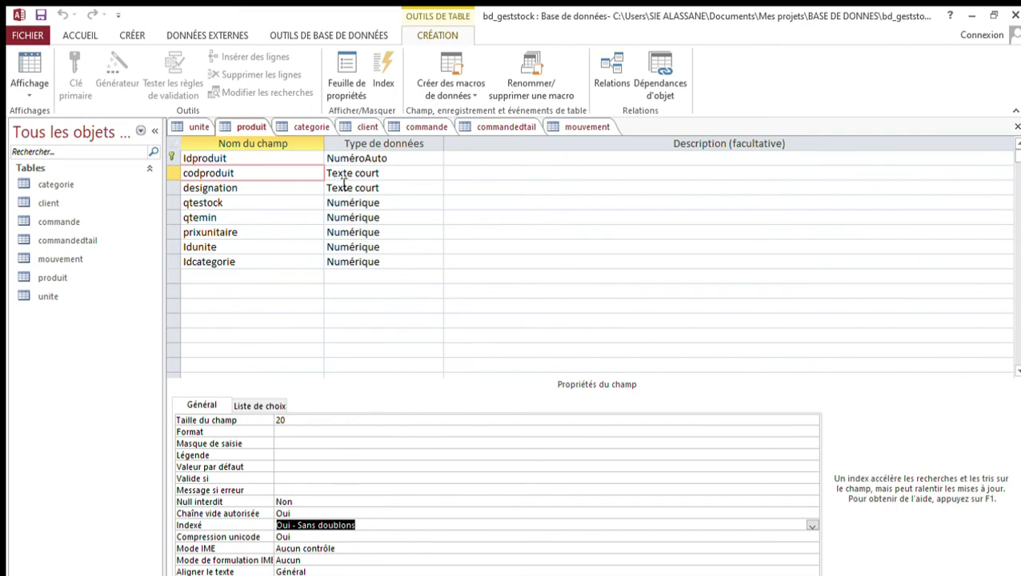
left_click(355, 527)
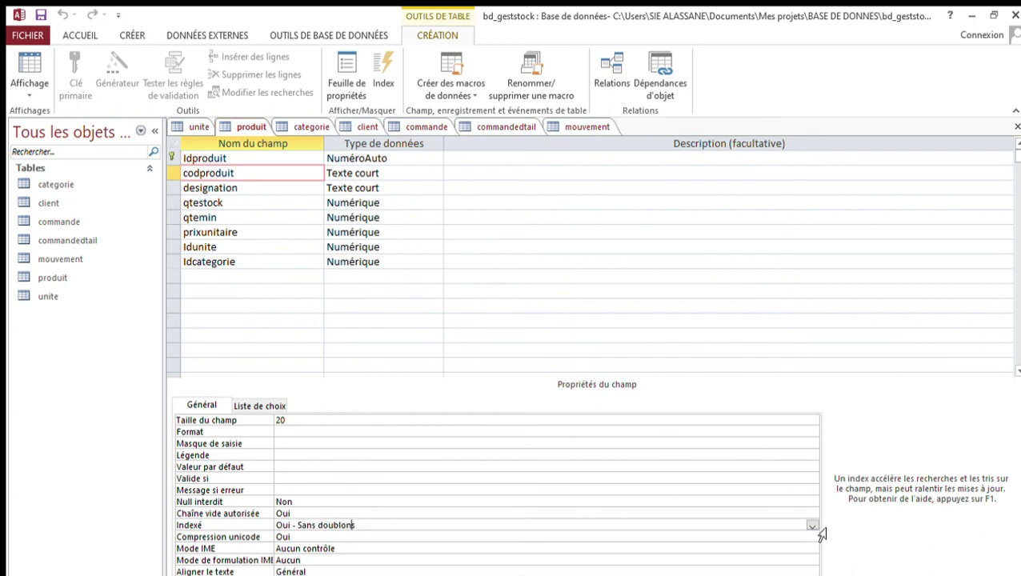
left_click(789, 542)
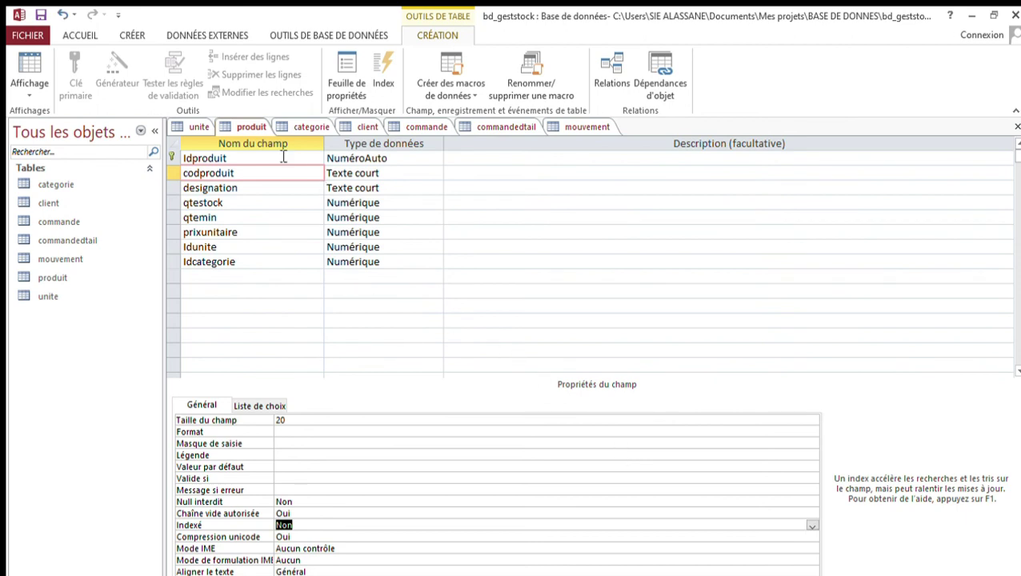
Set the Indexé property of the codcommande field in the commande table to Oui - Sans doublons.
left_click(247, 128)
left_click(200, 130)
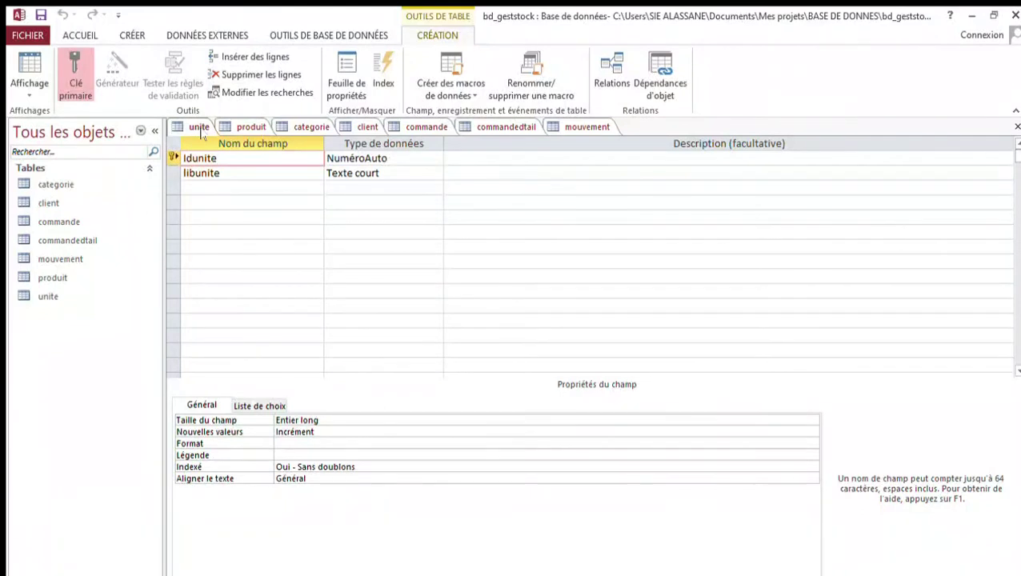
left_click(296, 129)
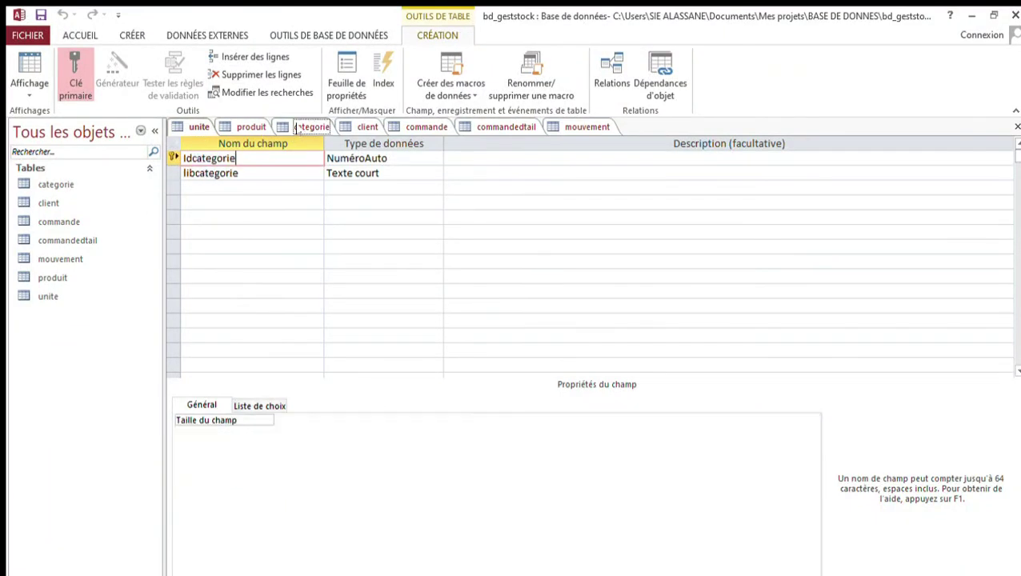
left_click(352, 129)
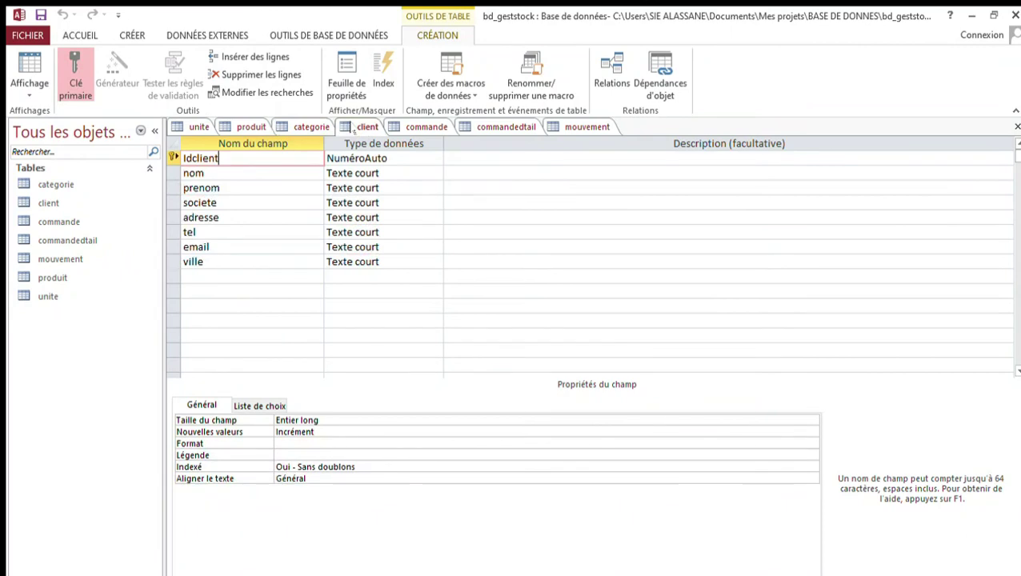
left_click(405, 131)
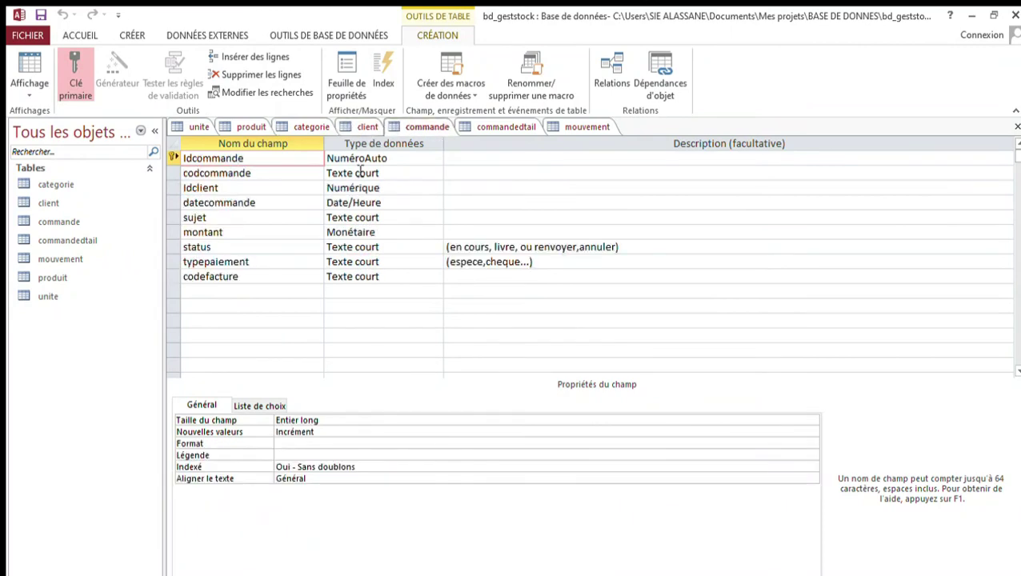
left_click(346, 176)
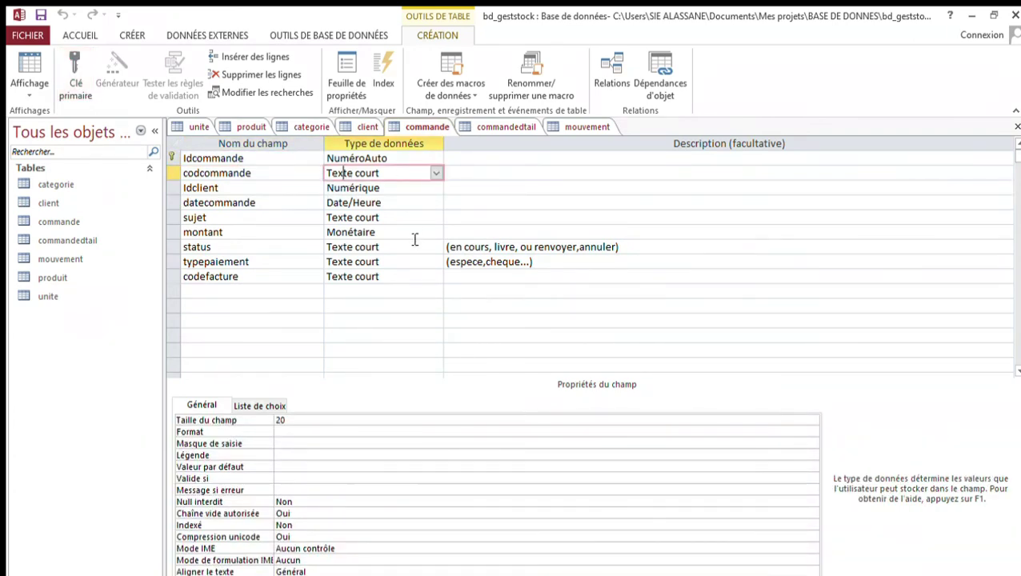
left_click(339, 527)
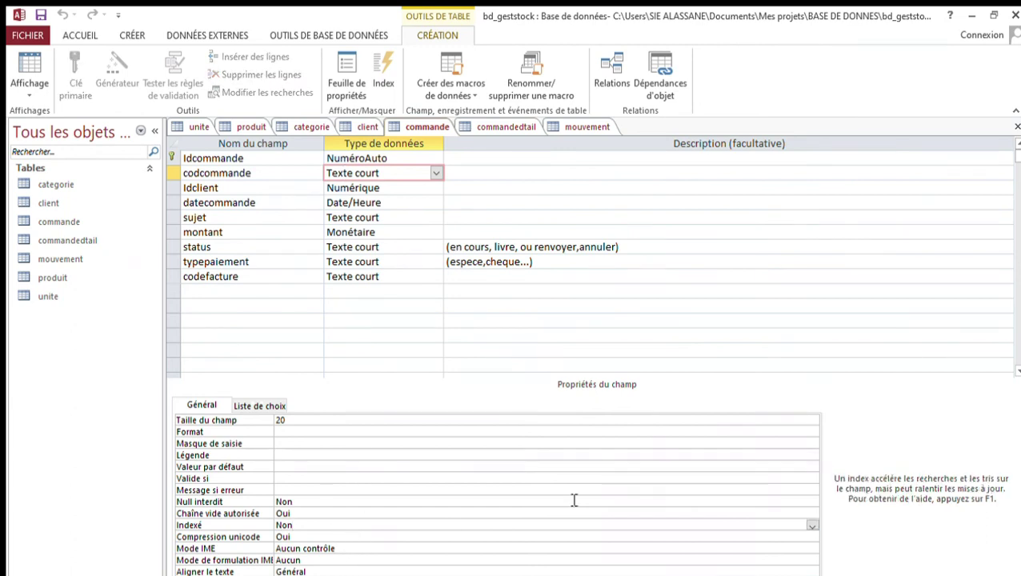
left_click(805, 536)
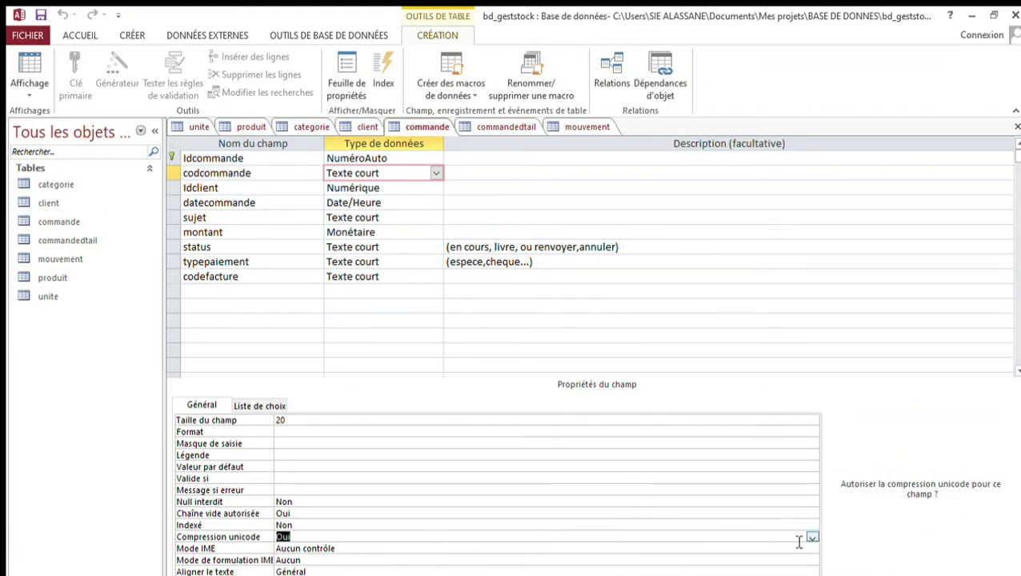
left_click(796, 529)
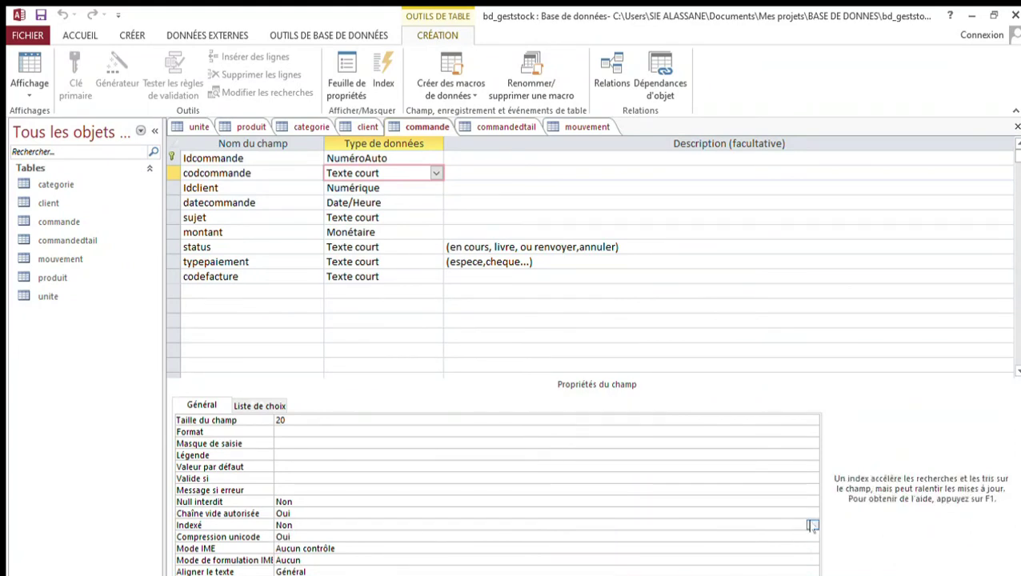
left_click(787, 560)
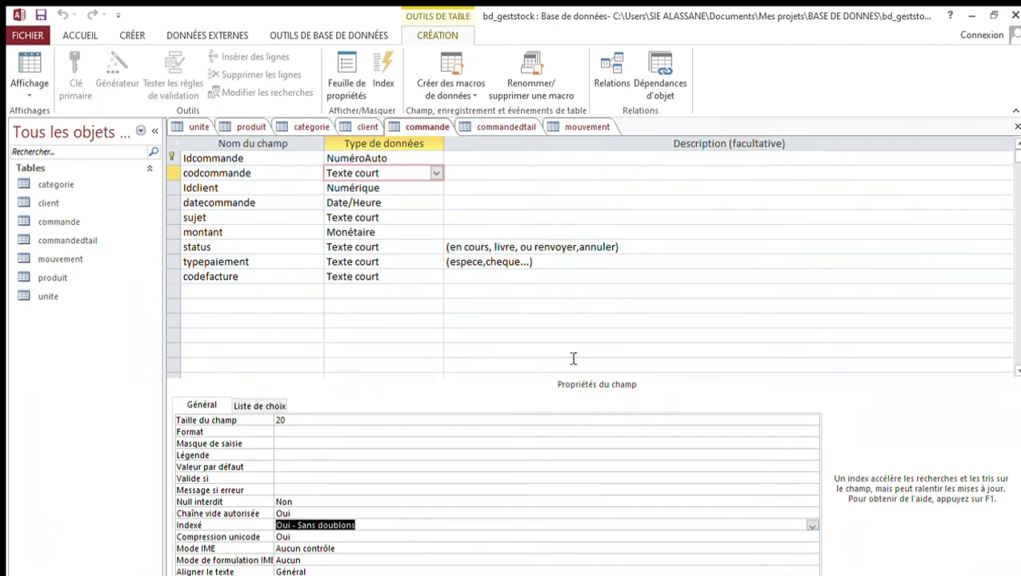
Set the Indexé property of the codefacture field in the commande table to Oui - Sans doublons.
left_click(488, 280)
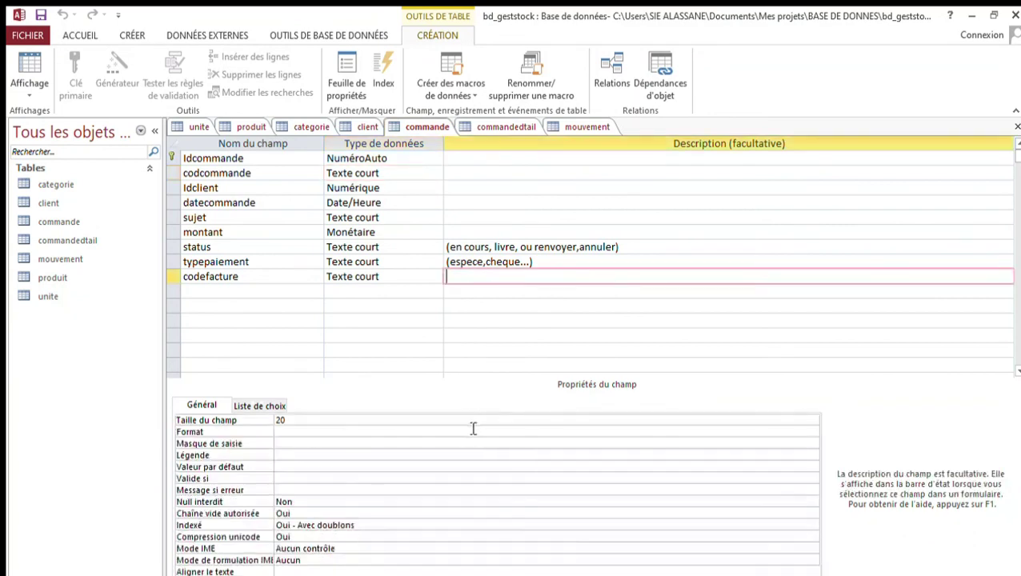
left_click(370, 529)
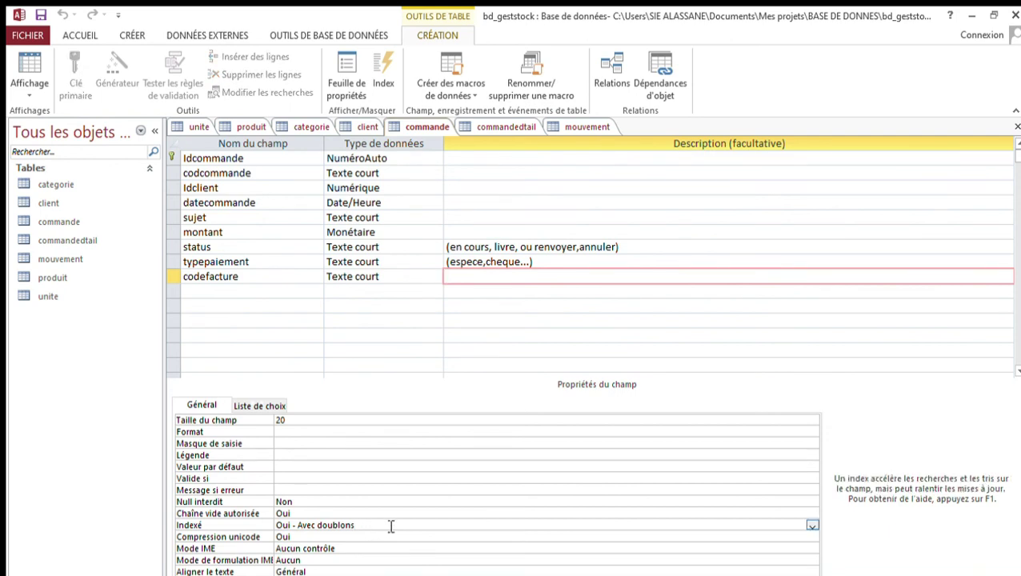
left_click(788, 562)
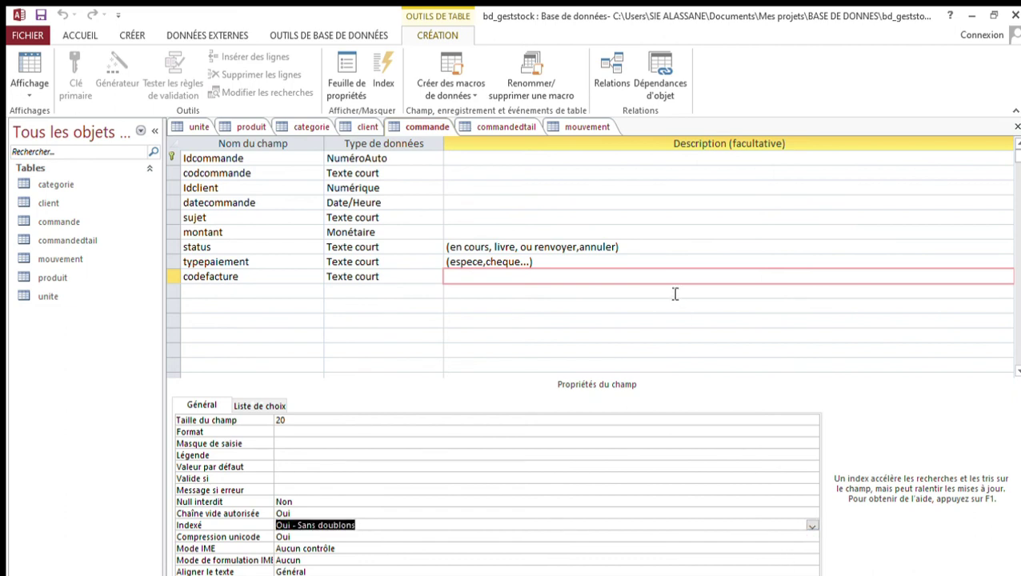
Check the commandedtail and mouvement table designs and close all open tables.
left_click(473, 130)
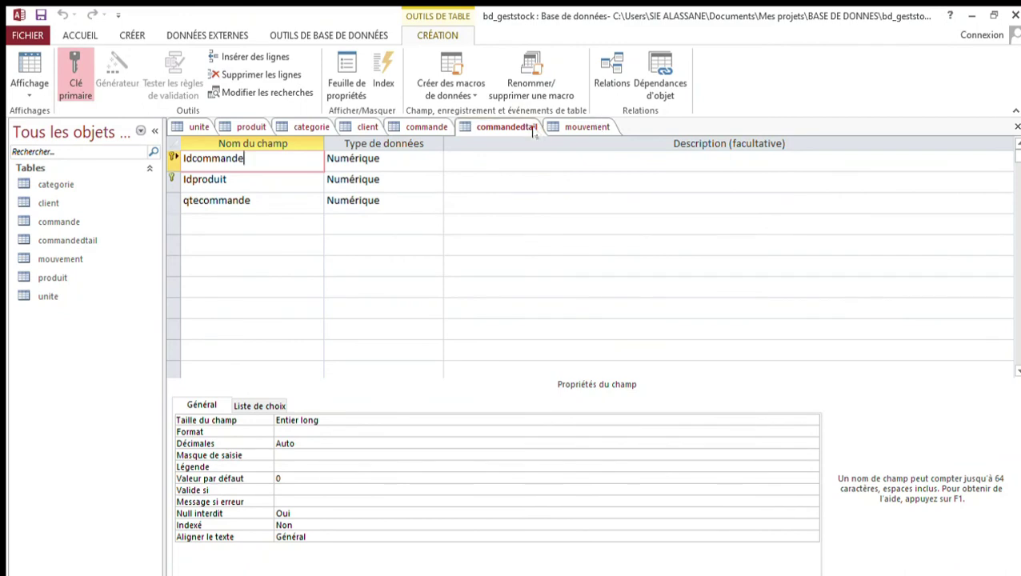
left_click(564, 131)
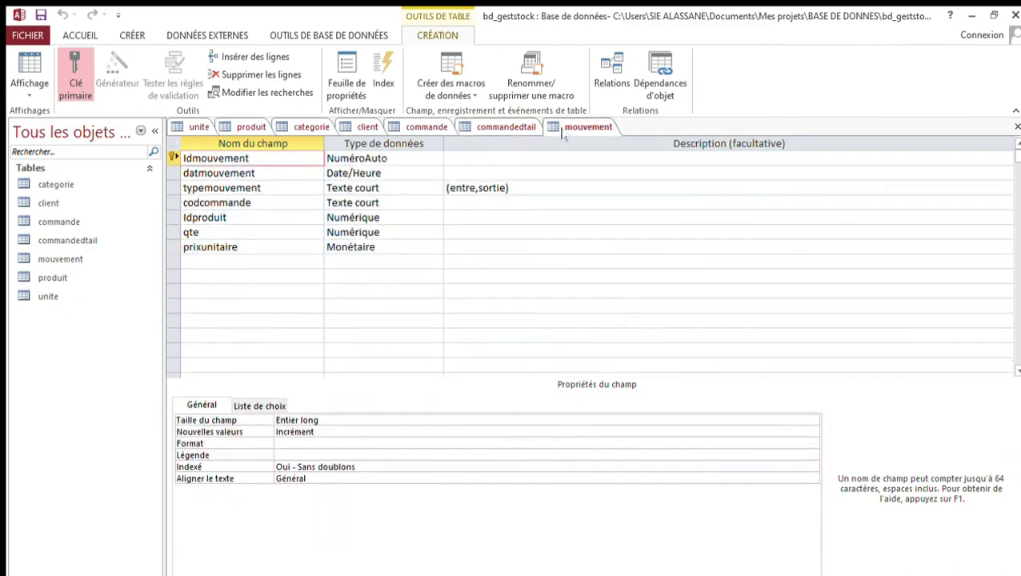
left_click(461, 129)
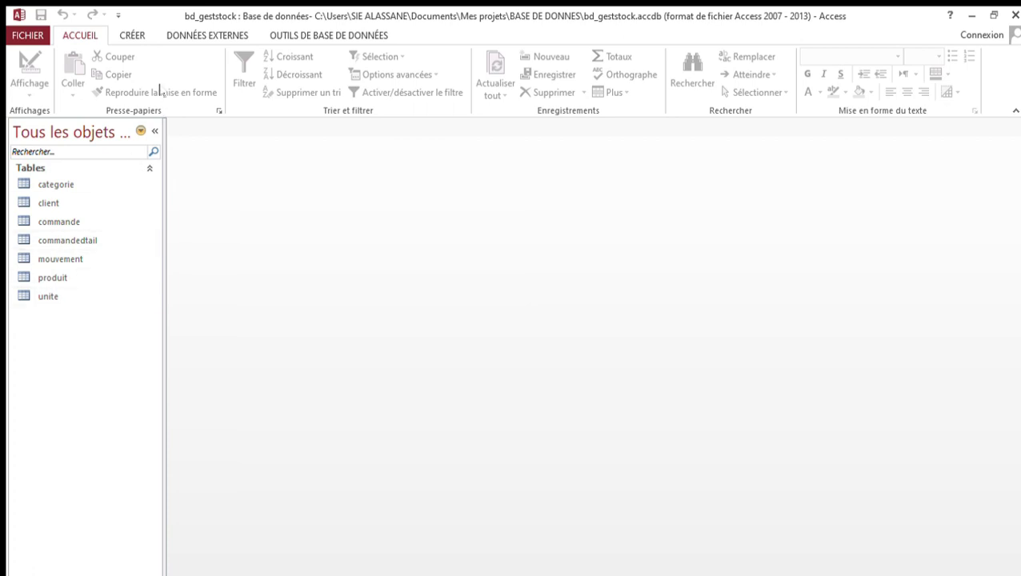
Open the database relationships and add the categorie, client, commande, commandedtail, mouvement, produit and unite tables to the layout.
left_click(136, 38)
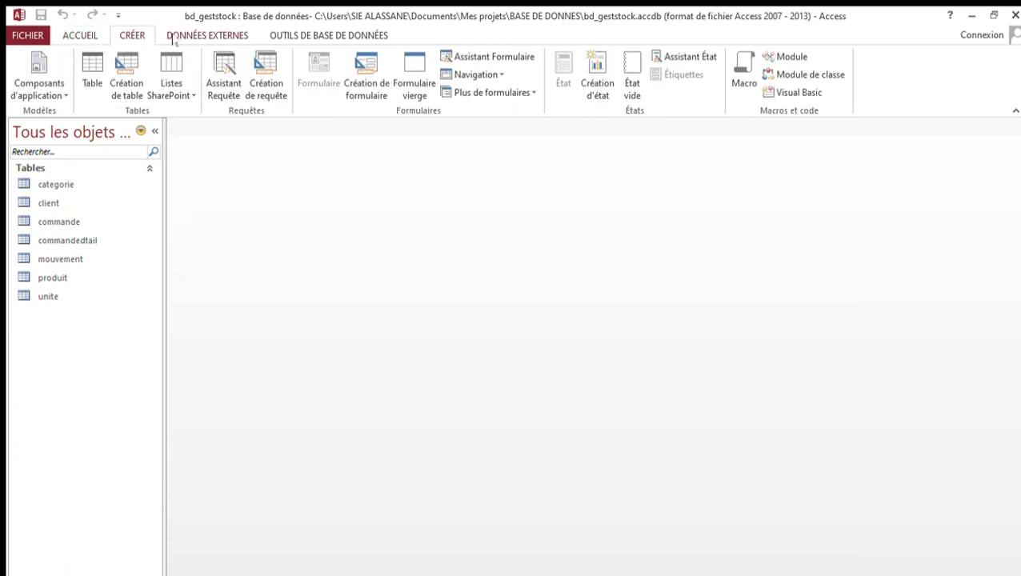
left_click(269, 37)
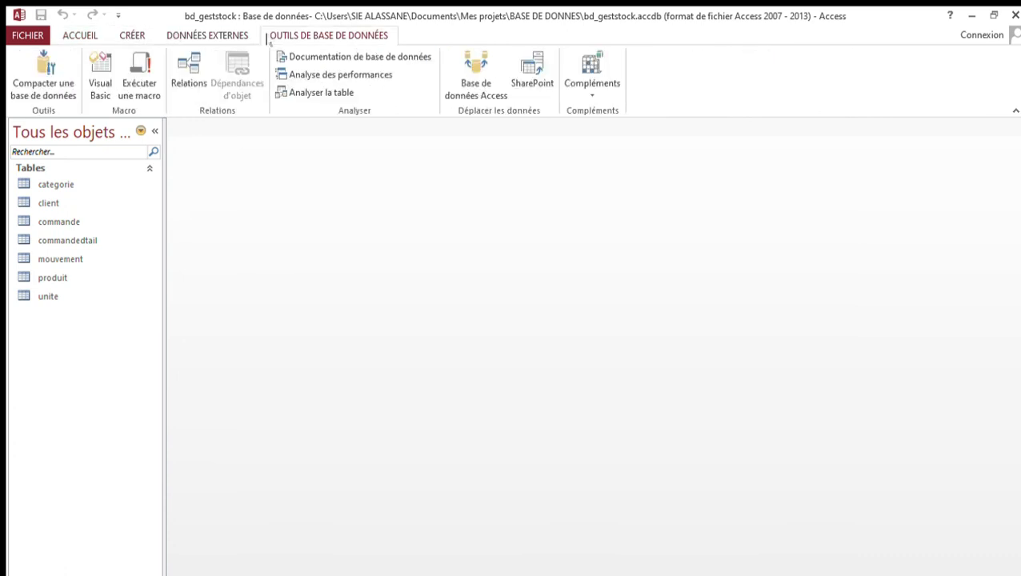
left_click(192, 80)
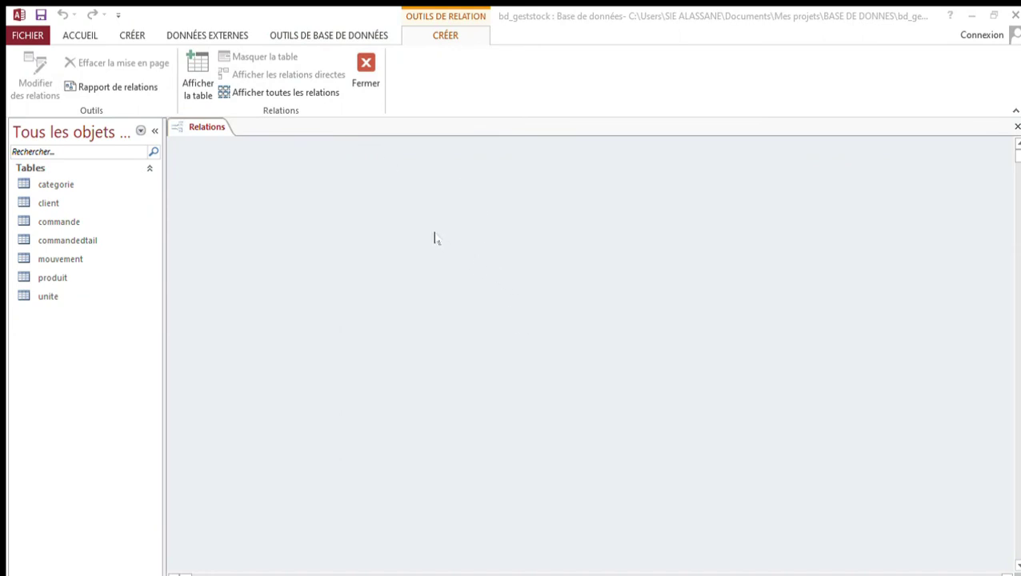
double_click(430, 179)
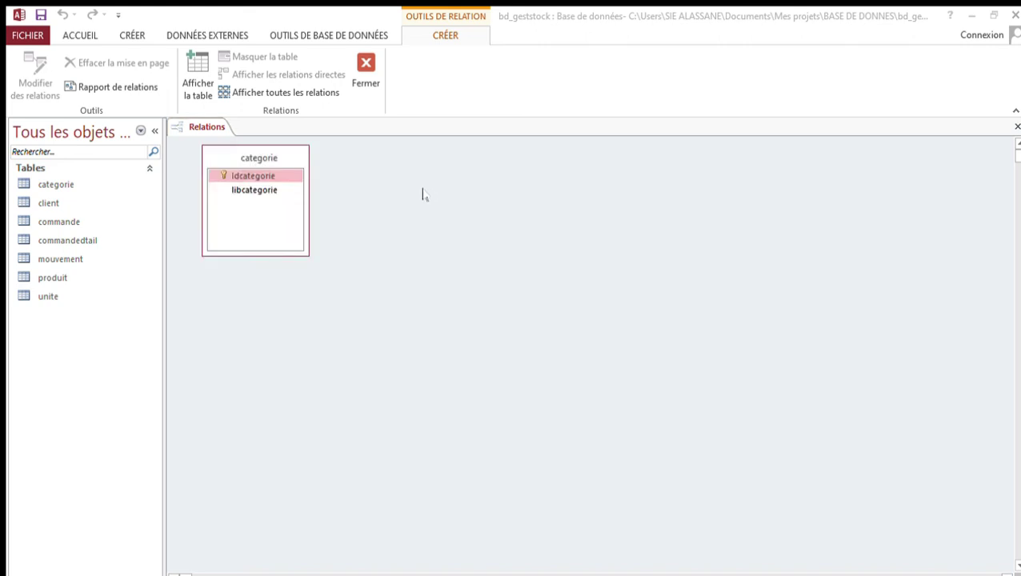
double_click(422, 191)
double_click(433, 206)
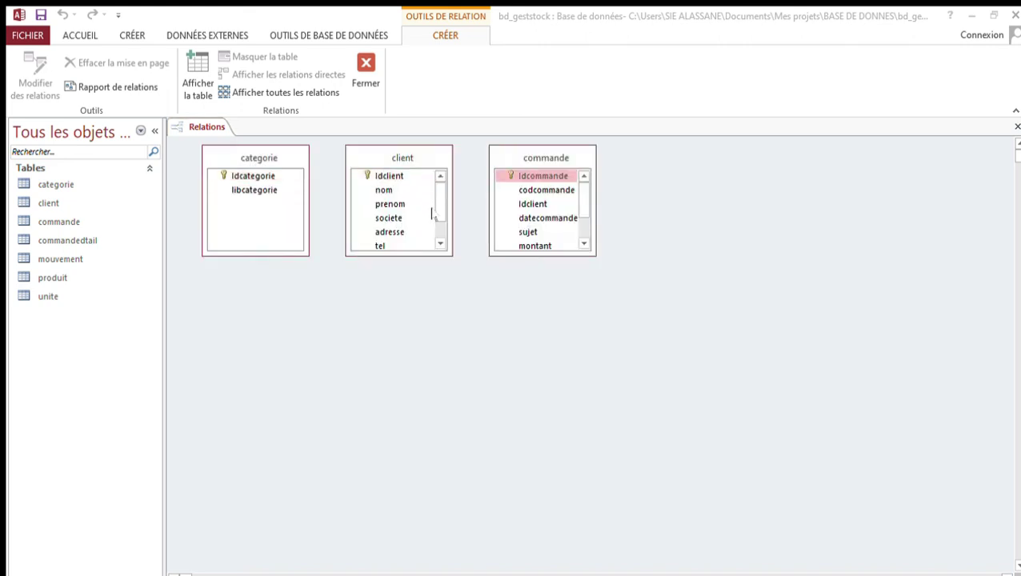
double_click(439, 218)
double_click(436, 227)
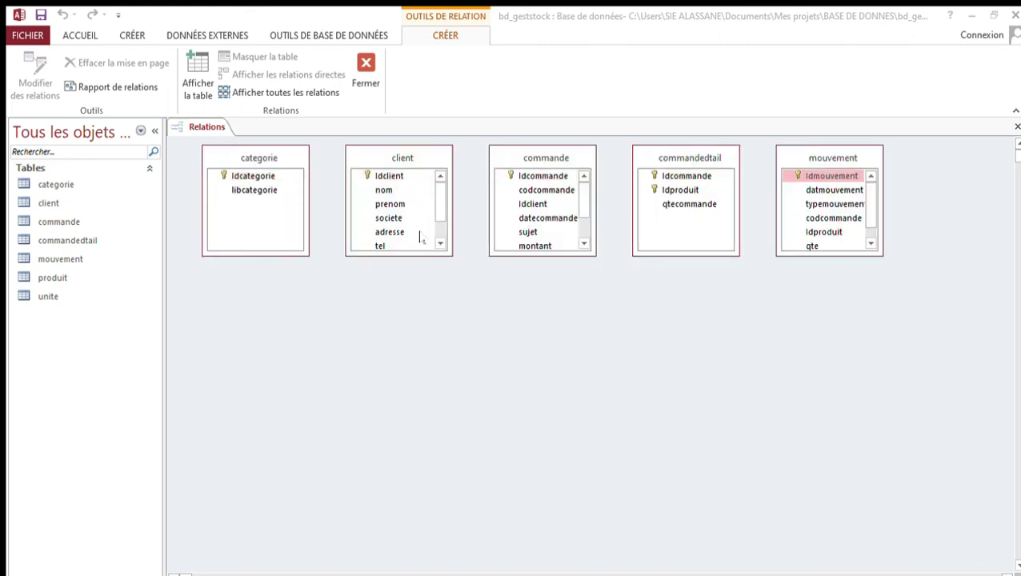
double_click(419, 236)
double_click(417, 244)
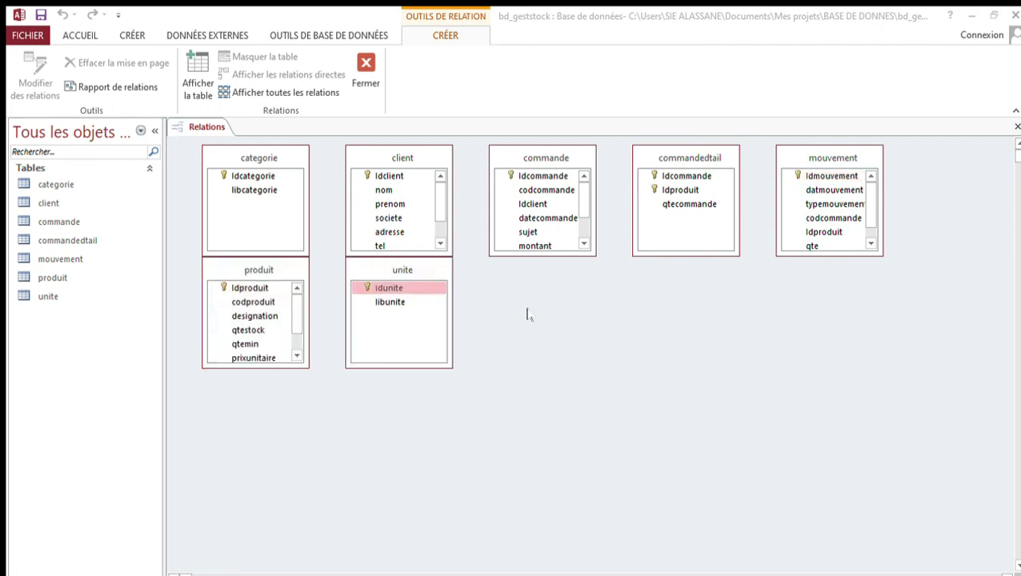